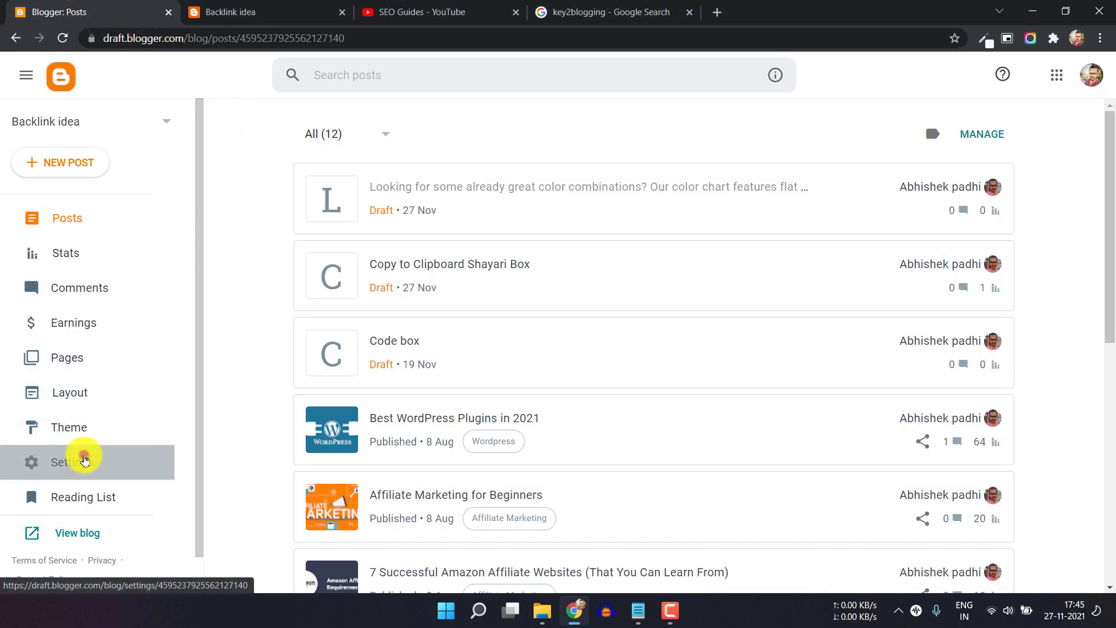
Step: Open the settings page of the Backlink idea blog
{"action": "left_click", "coordinate": [85, 459]}
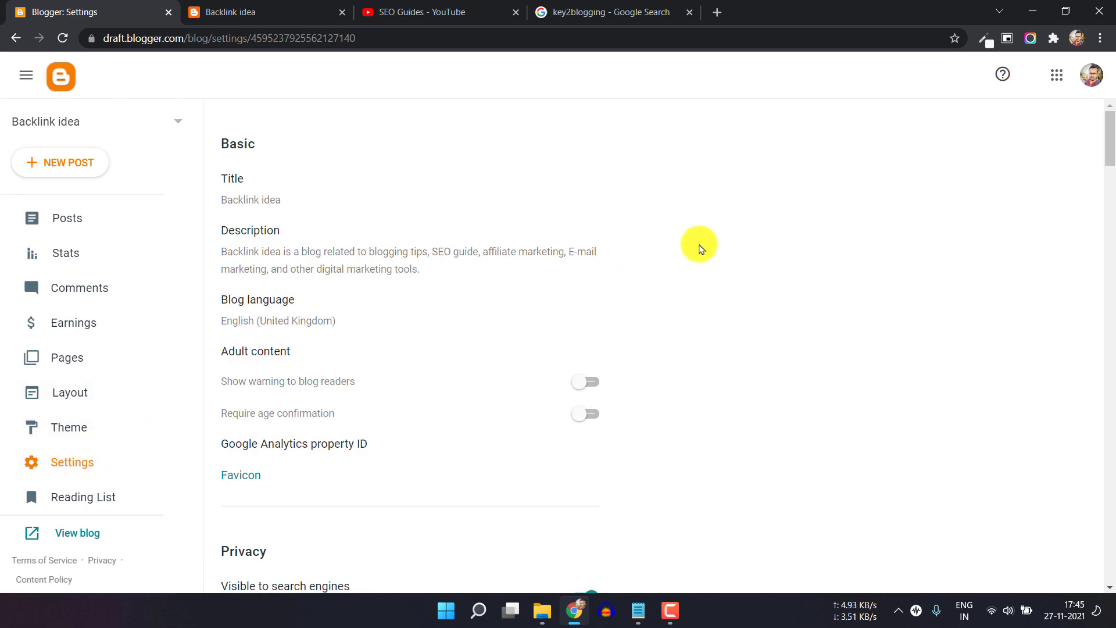
{"action": "scroll", "coordinate": [829, 343], "scroll_direction": "down", "scroll_amount": 5}
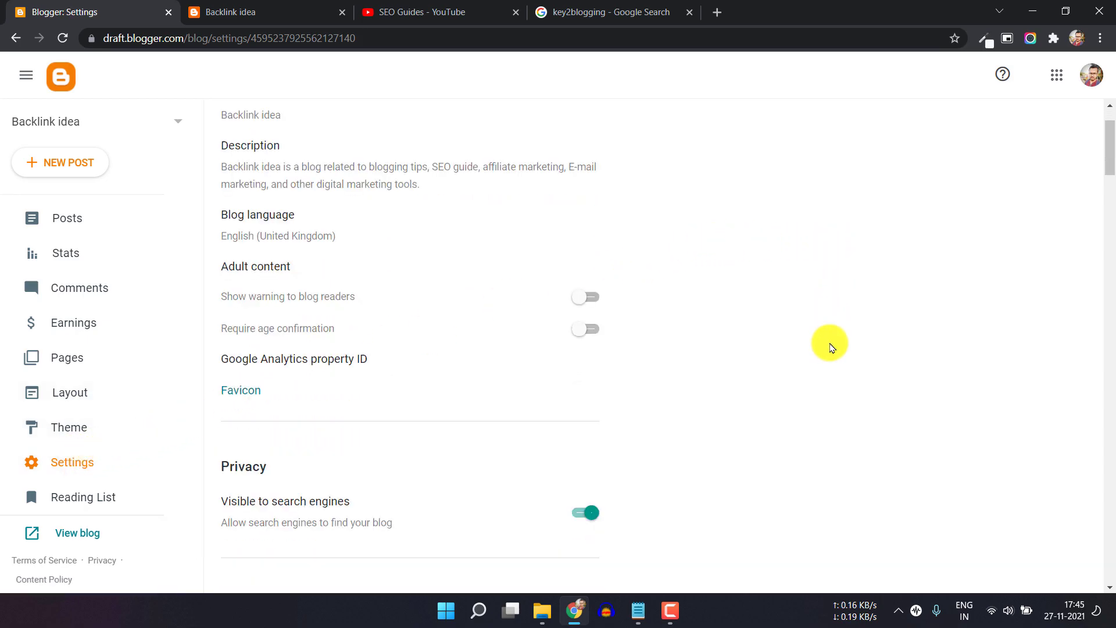
{"action": "scroll", "coordinate": [830, 344], "scroll_direction": "up", "scroll_amount": 5}
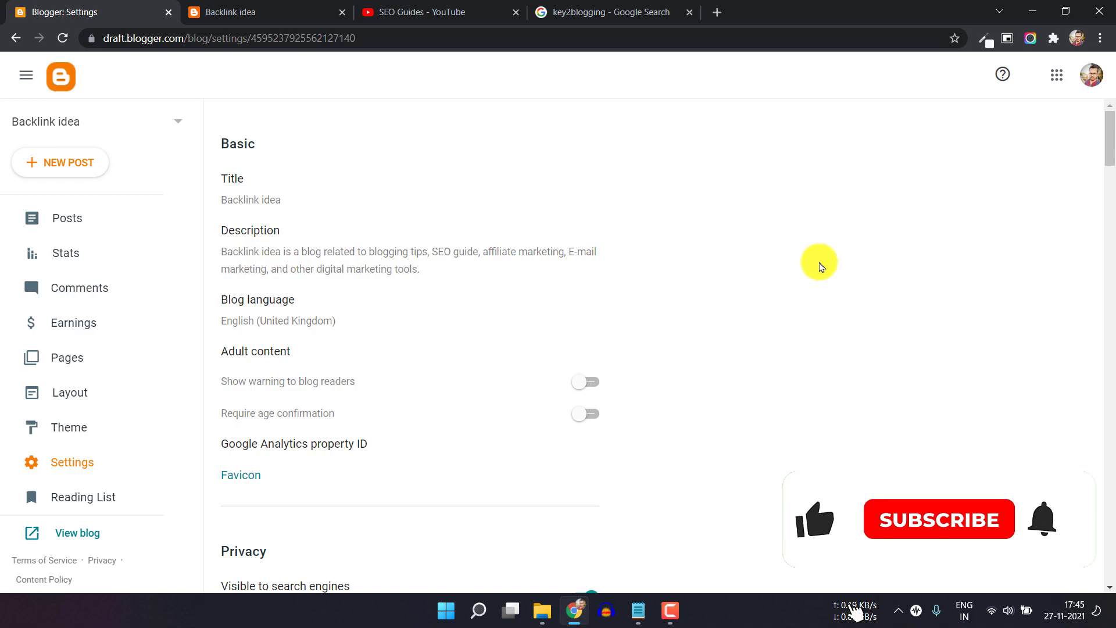
Step: Inspect the blog's title setting and compare it with the site title in the key2blogging search results, leaving the title unedited
{"action": "left_click", "coordinate": [247, 185]}
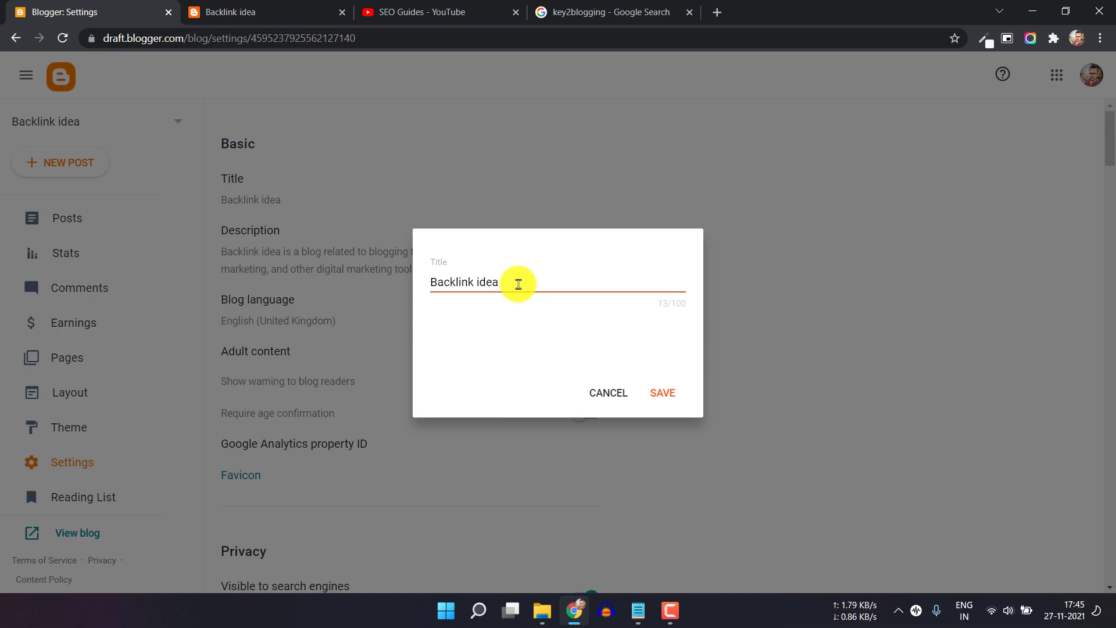
{"action": "left_click", "coordinate": [580, 11]}
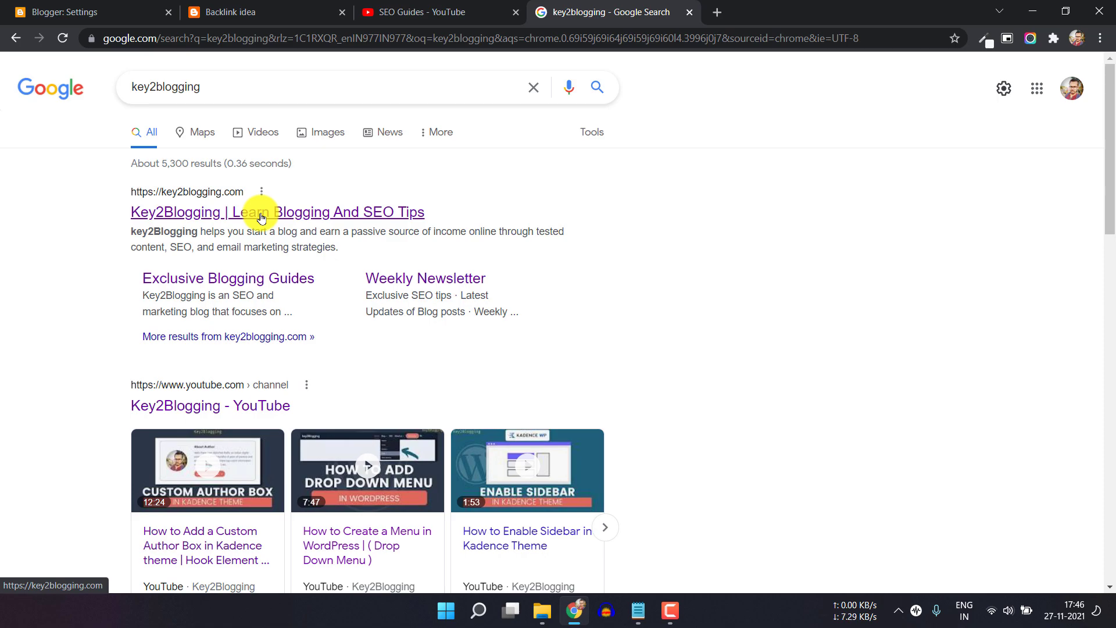
{"action": "left_click", "coordinate": [87, 13]}
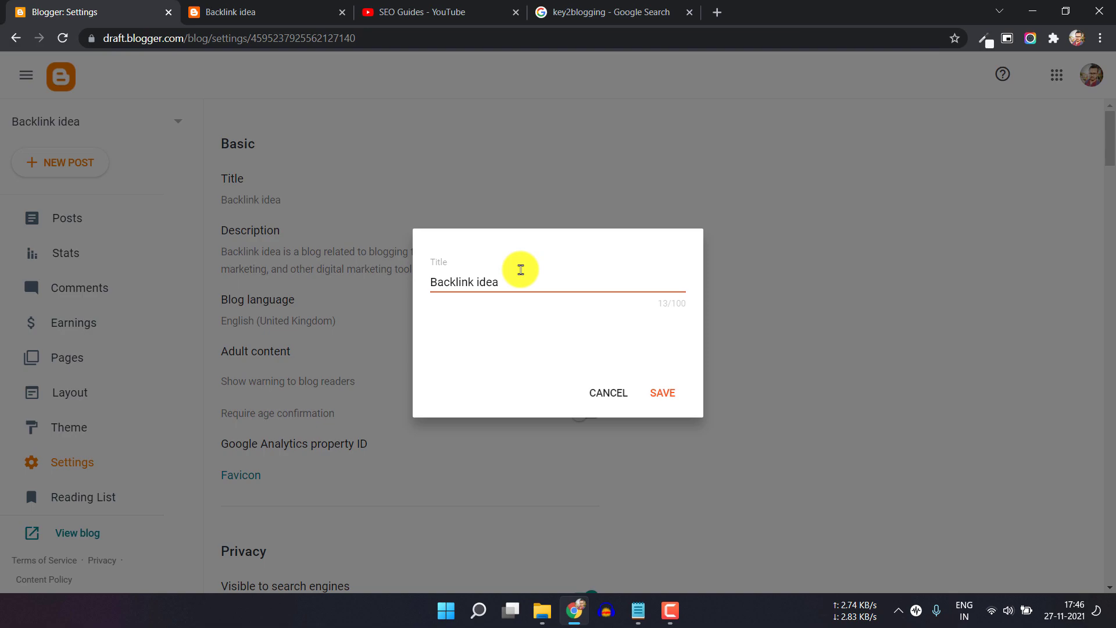
{"action": "left_click", "coordinate": [611, 391]}
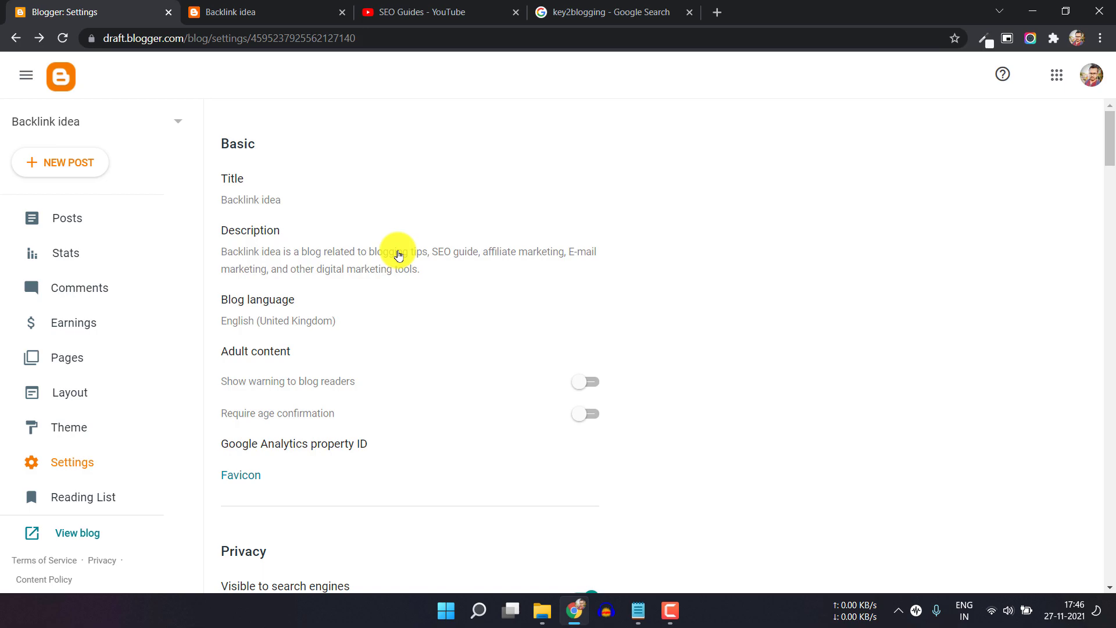
Step: Highlight the site description under the first key2blogging search result, and return to the blog settings
{"action": "left_click", "coordinate": [605, 10]}
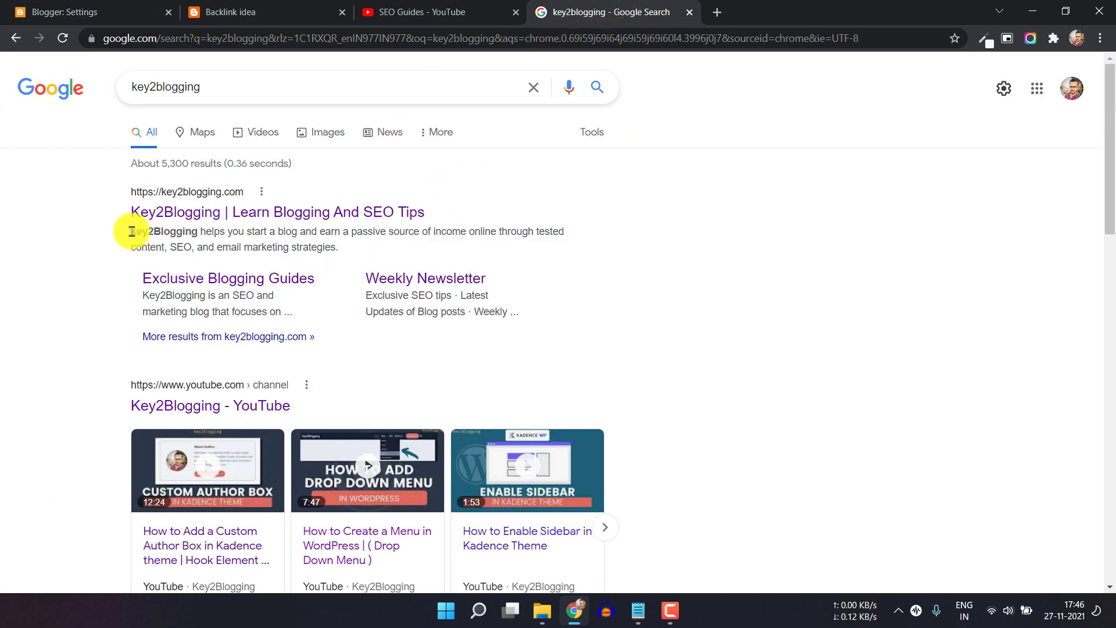
{"action": "left_click_drag", "start_coordinate": [131, 231], "coordinate": [348, 254]}
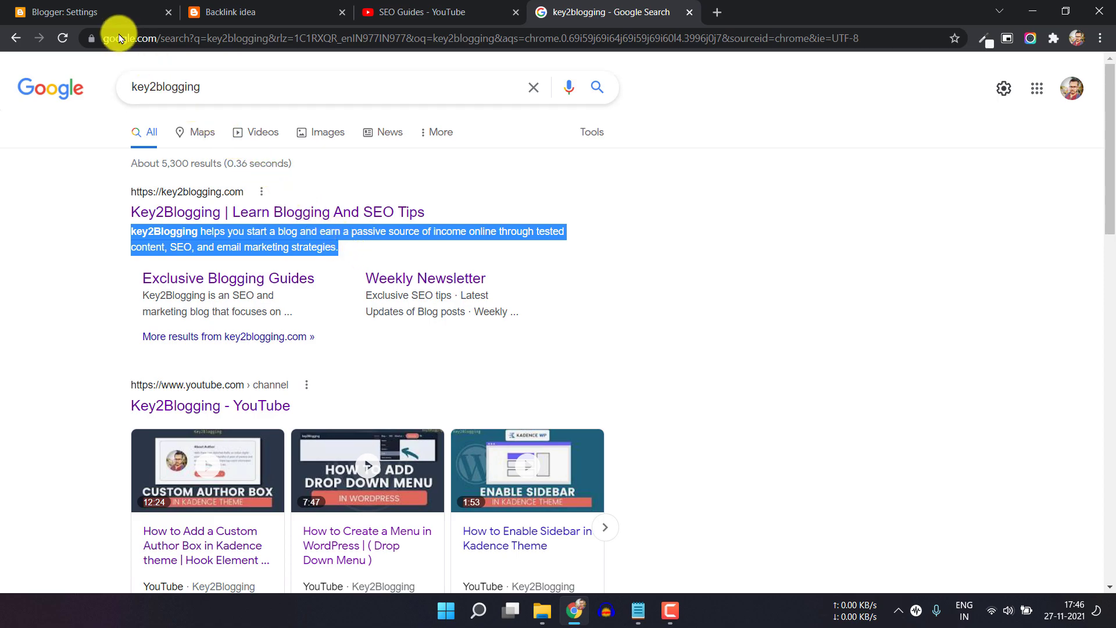
{"action": "left_click", "coordinate": [109, 14]}
Step: Enable the search description in the blog's meta tags settings
{"action": "scroll", "coordinate": [436, 316], "scroll_direction": "down", "scroll_amount": 20}
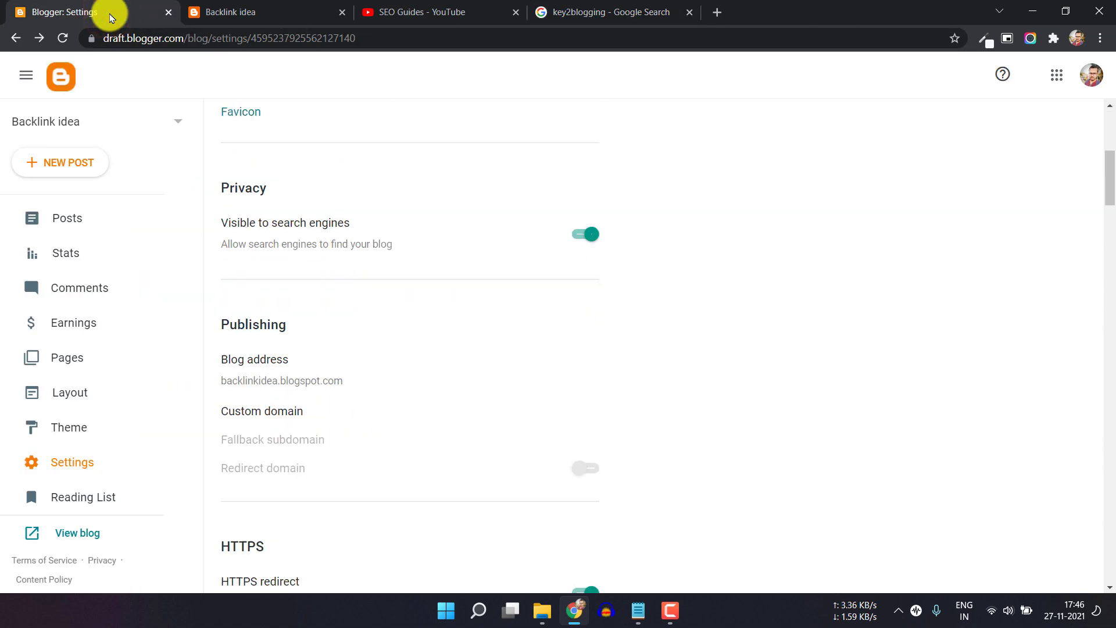
{"action": "scroll", "coordinate": [562, 434], "scroll_direction": "down", "scroll_amount": 16}
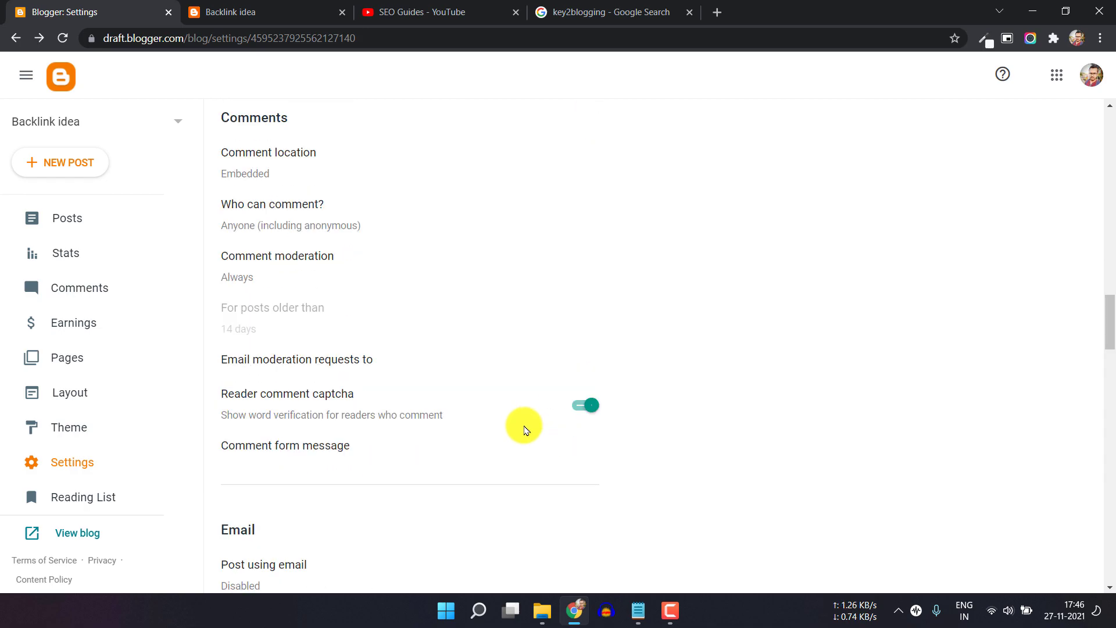
{"action": "scroll", "coordinate": [524, 430], "scroll_direction": "down", "scroll_amount": 3}
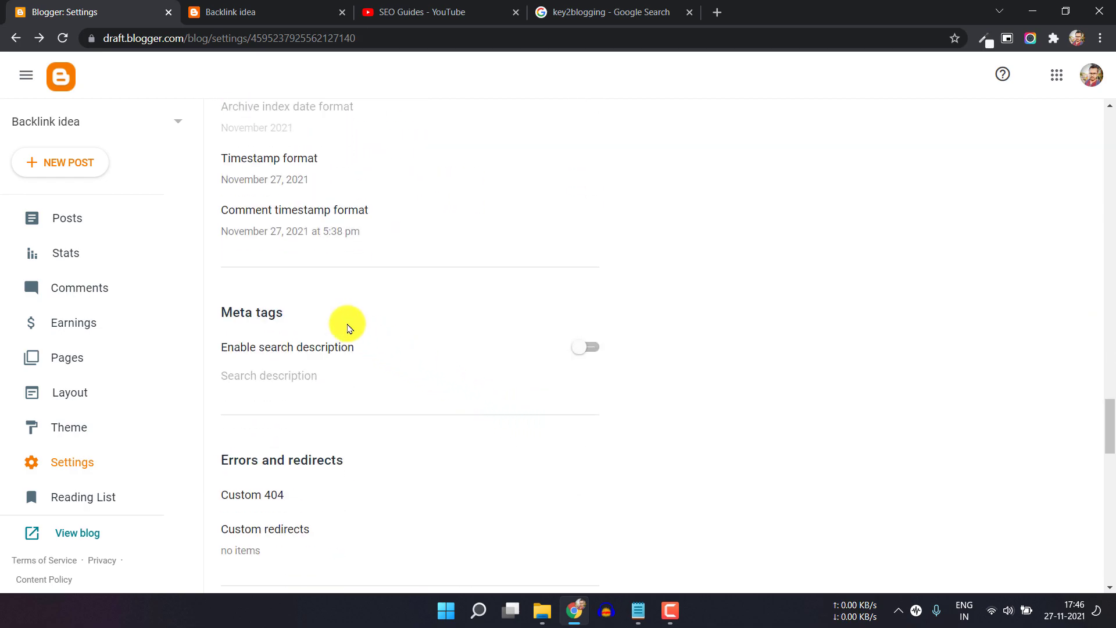
{"action": "left_click", "coordinate": [584, 347]}
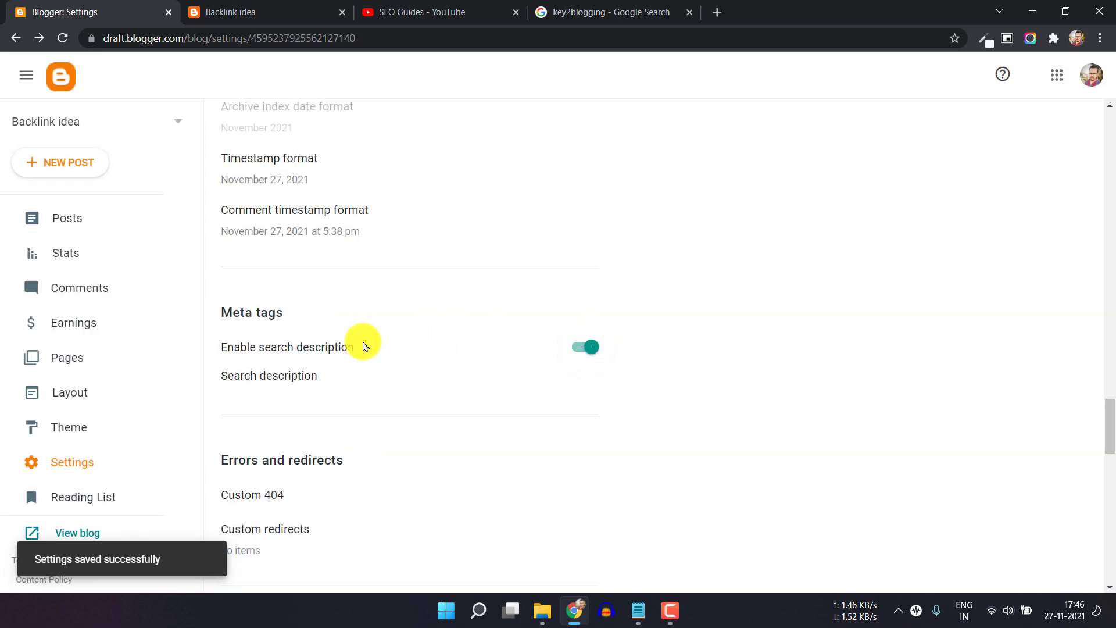
Step: Inspect the meta tags' search description field and close it without entering text
{"action": "left_click", "coordinate": [279, 378]}
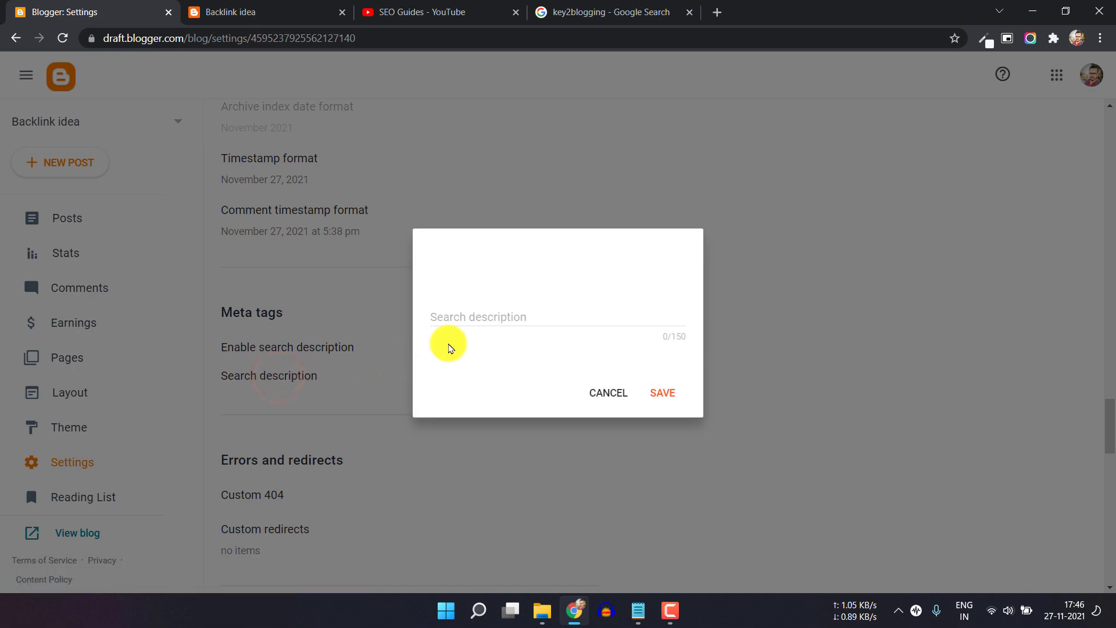
{"action": "left_click", "coordinate": [463, 287]}
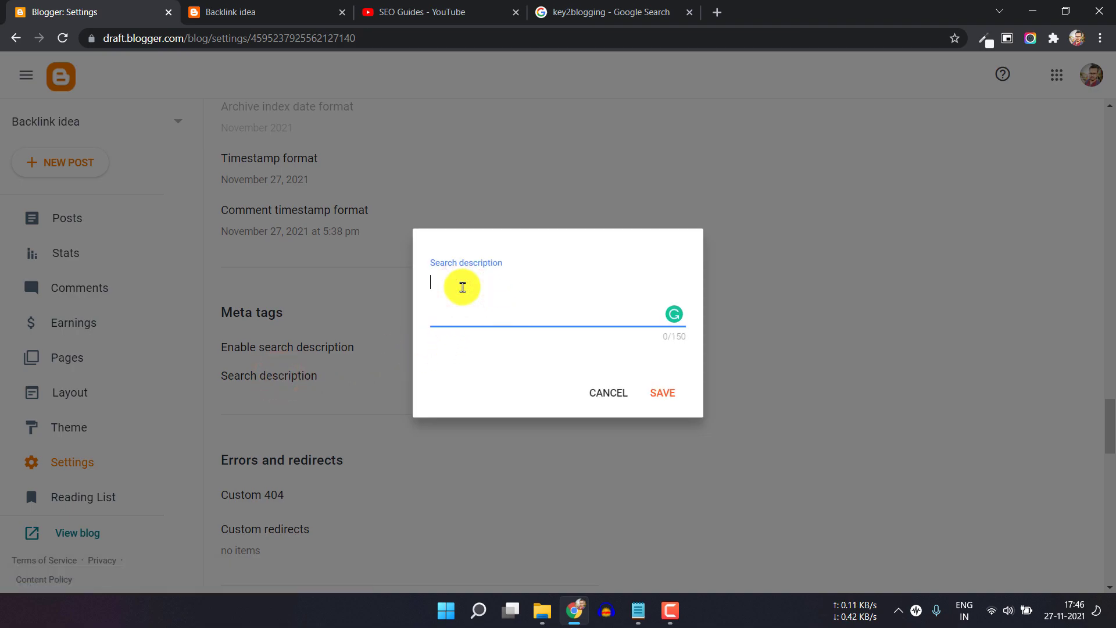
{"action": "left_click", "coordinate": [598, 398]}
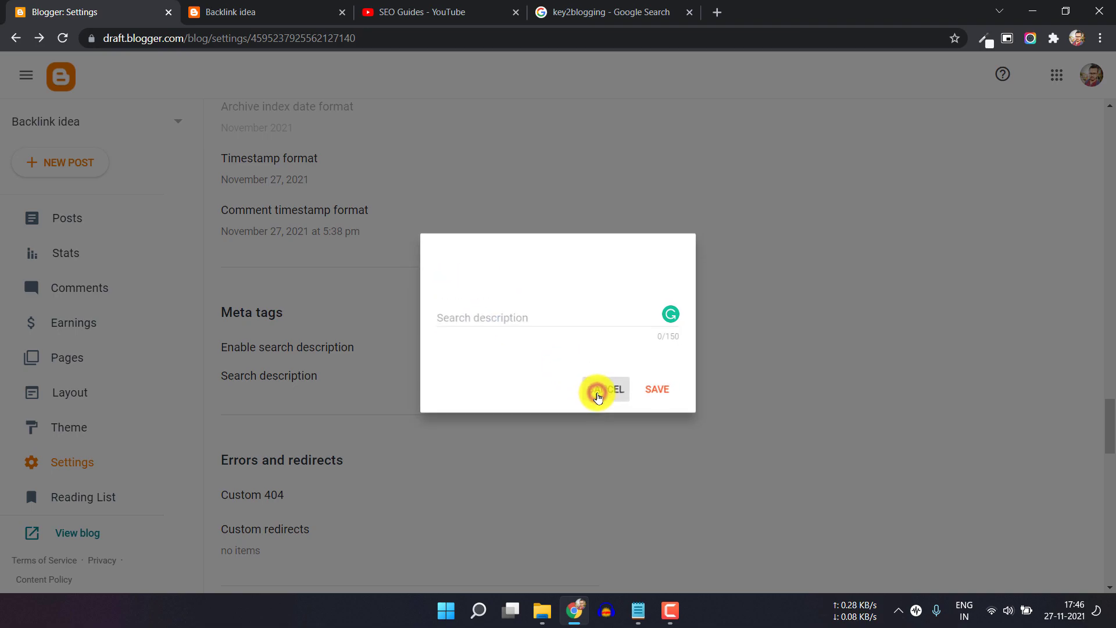
Step: View the available blog languages in the basic settings and close the list without choosing one
{"action": "scroll", "coordinate": [1112, 413], "scroll_direction": "up", "scroll_amount": 1}
{"action": "left_click_drag", "start_coordinate": [1111, 413], "coordinate": [1105, 82]}
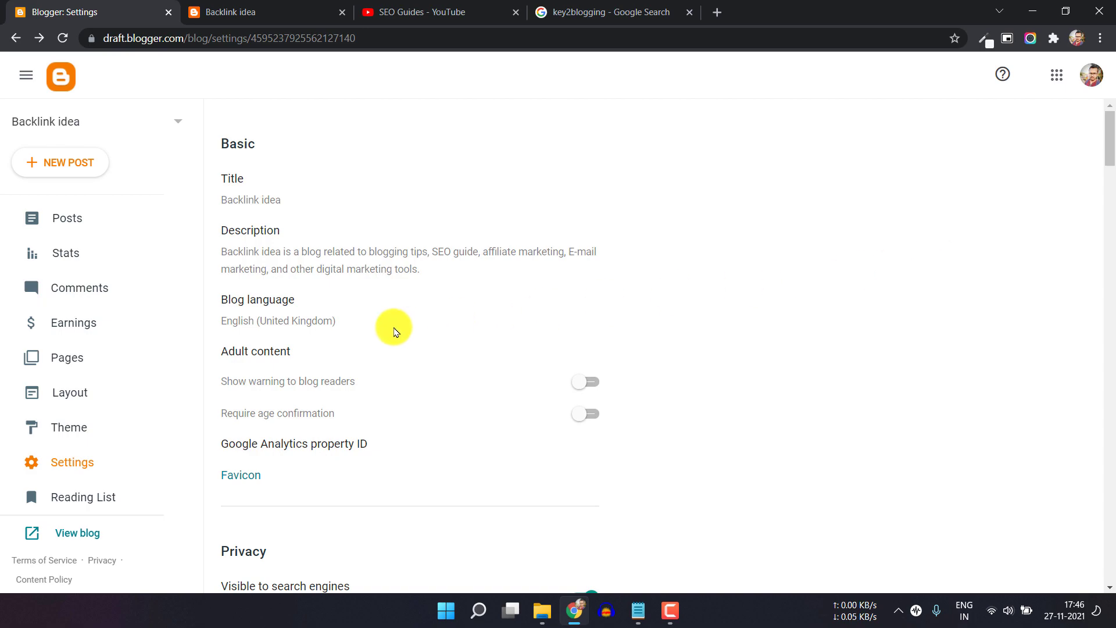
{"action": "left_click", "coordinate": [279, 310]}
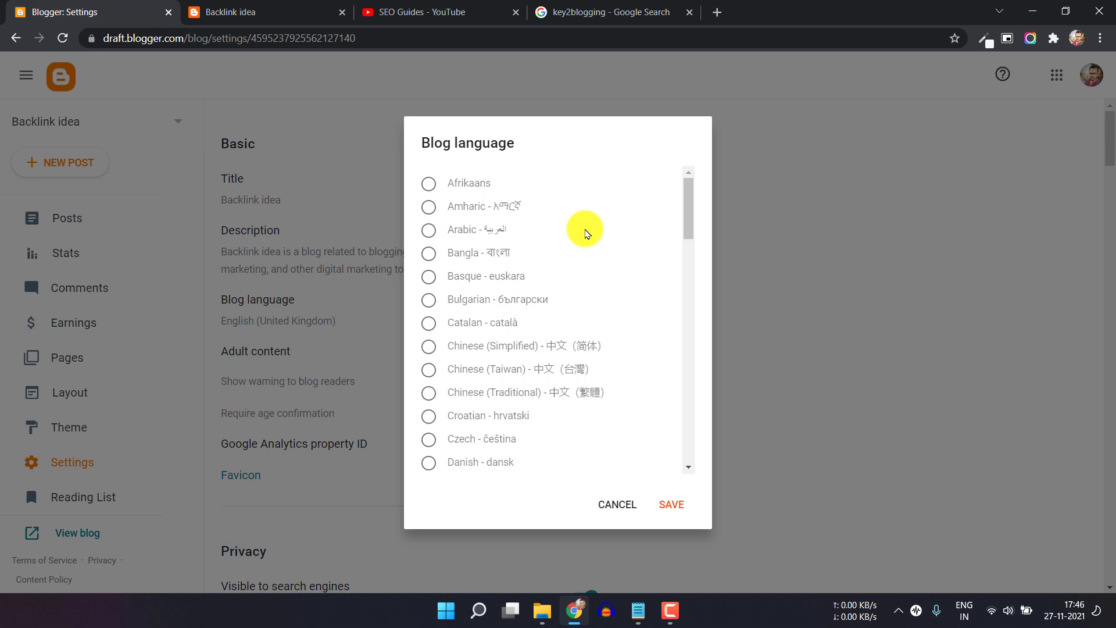
{"action": "left_click", "coordinate": [620, 512]}
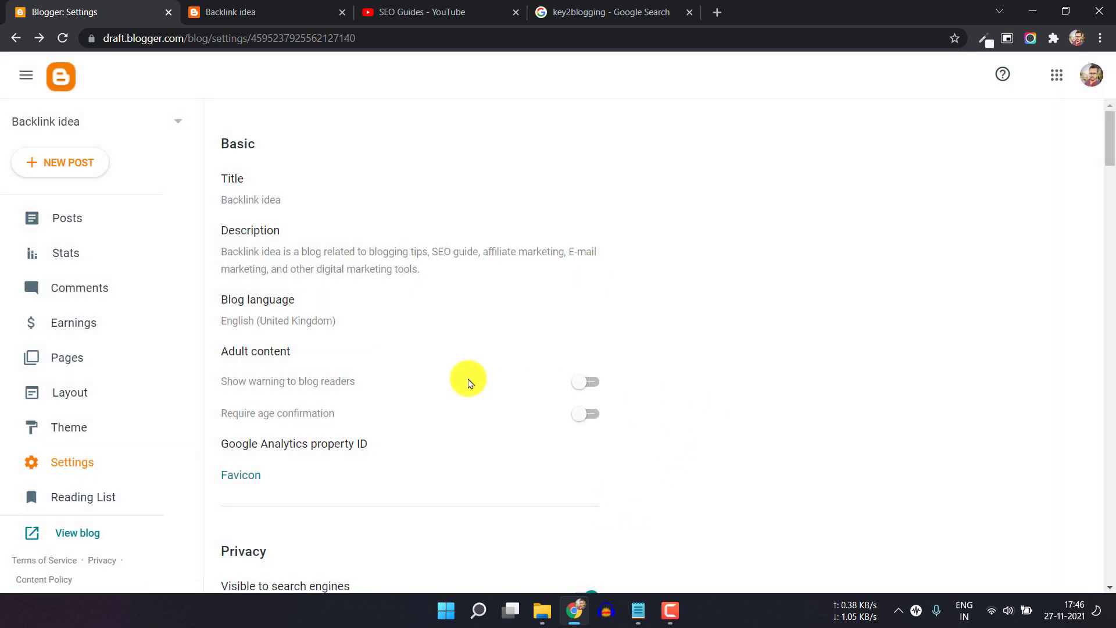
Step: Inspect the Google Analytics property ID setting and close it without entering an ID
{"action": "scroll", "coordinate": [326, 360], "scroll_direction": "down", "scroll_amount": 1}
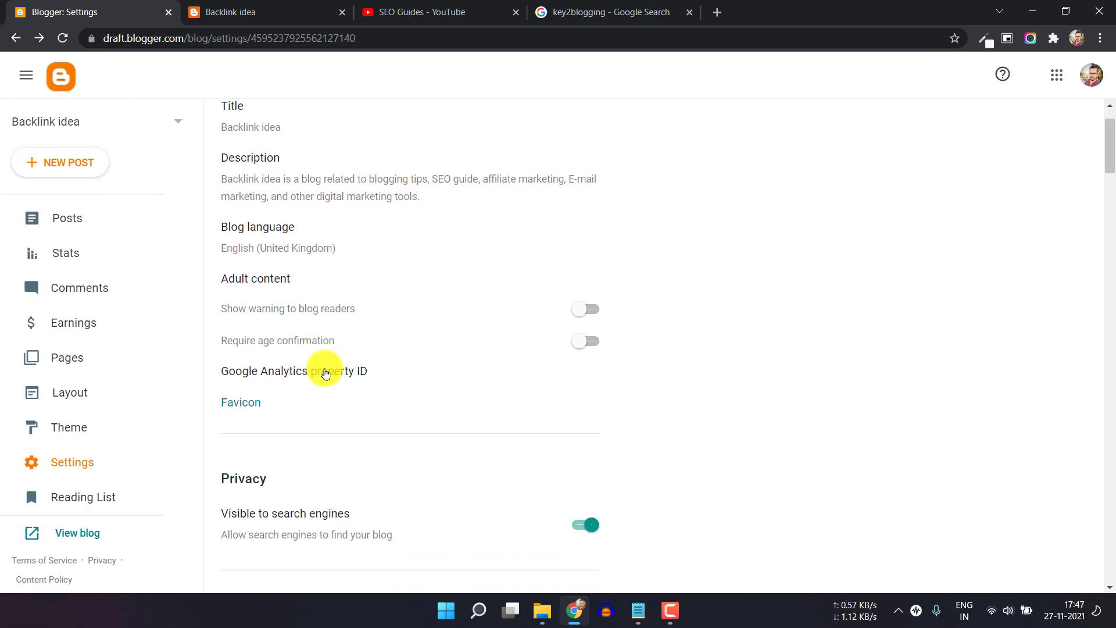
{"action": "left_click", "coordinate": [295, 374]}
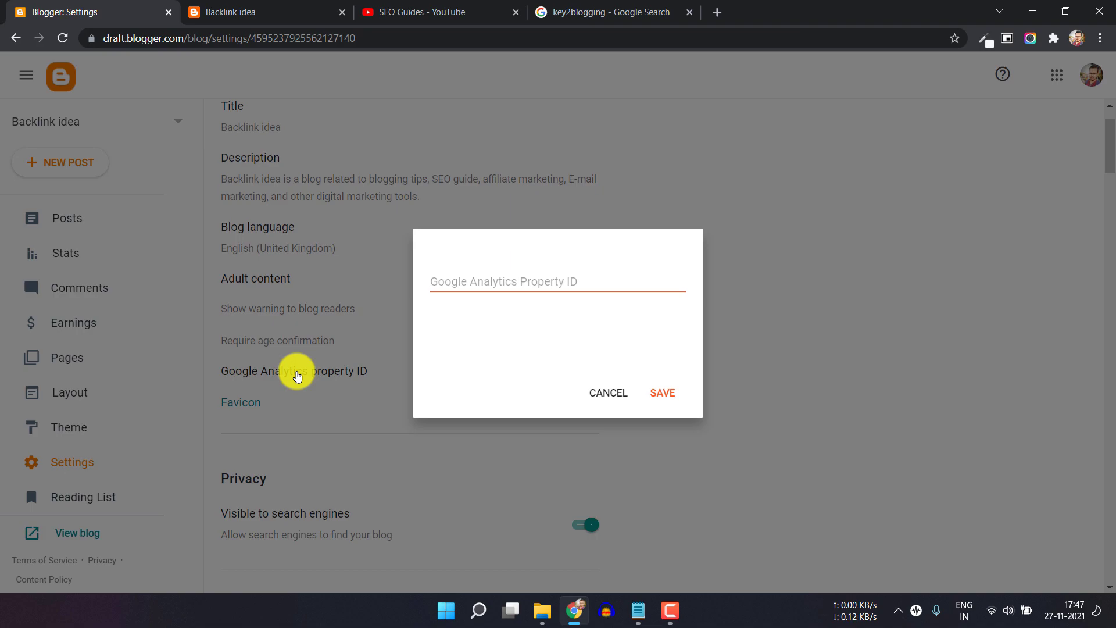
{"action": "left_click", "coordinate": [600, 391]}
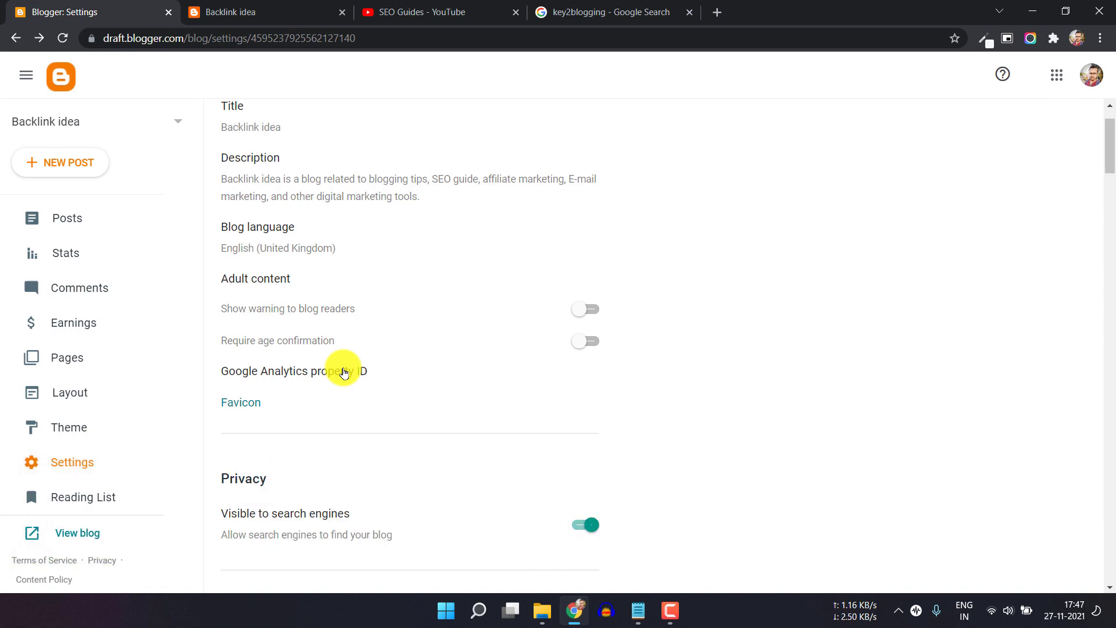
Step: View the favicon upload page and close it without choosing a file
{"action": "scroll", "coordinate": [343, 373], "scroll_direction": "down", "scroll_amount": 1}
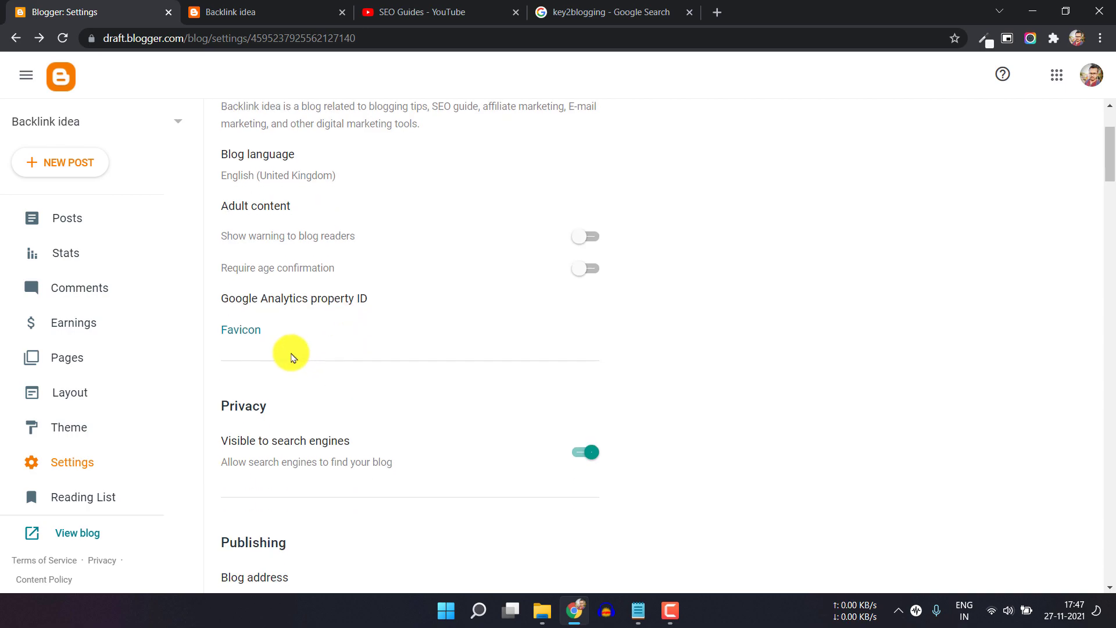
{"action": "left_click", "coordinate": [248, 332]}
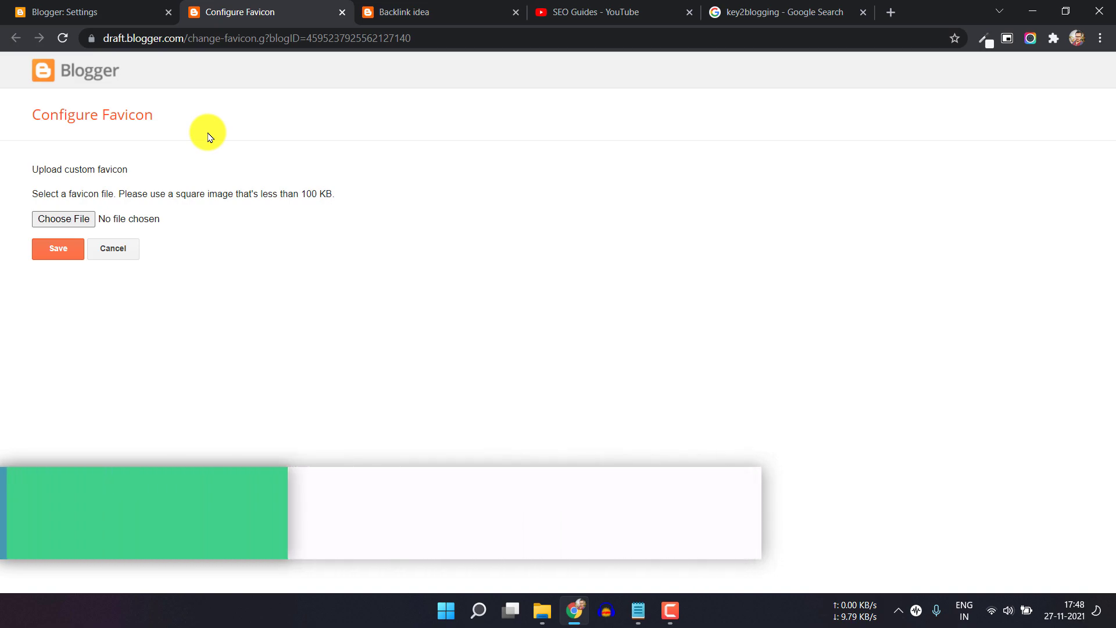
{"action": "left_click", "coordinate": [343, 13]}
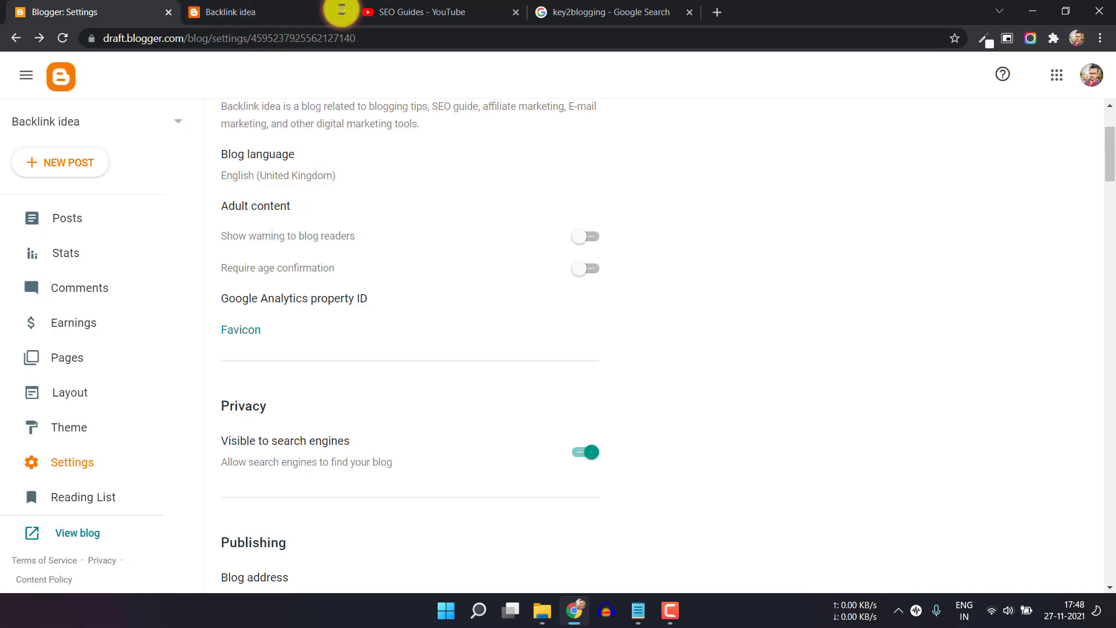
Step: Review the search engine visibility and publishing settings, and inspect the custom domain field without entering a domain
{"action": "scroll", "coordinate": [325, 401], "scroll_direction": "down", "scroll_amount": 2}
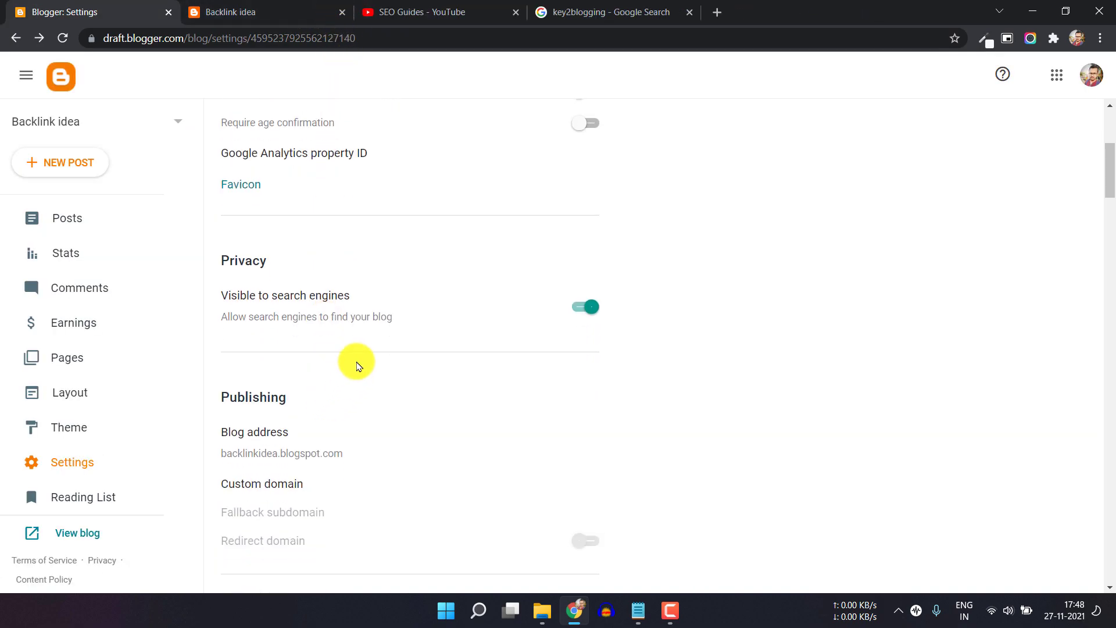
{"action": "scroll", "coordinate": [357, 364], "scroll_direction": "down", "scroll_amount": 1}
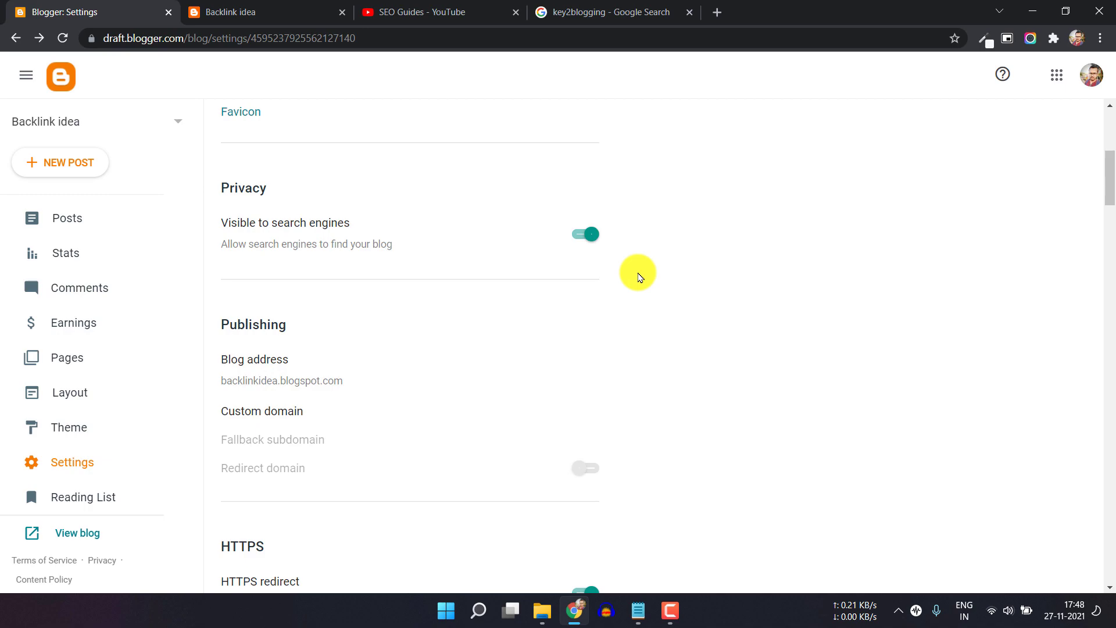
{"action": "scroll", "coordinate": [638, 277], "scroll_direction": "down", "scroll_amount": 3}
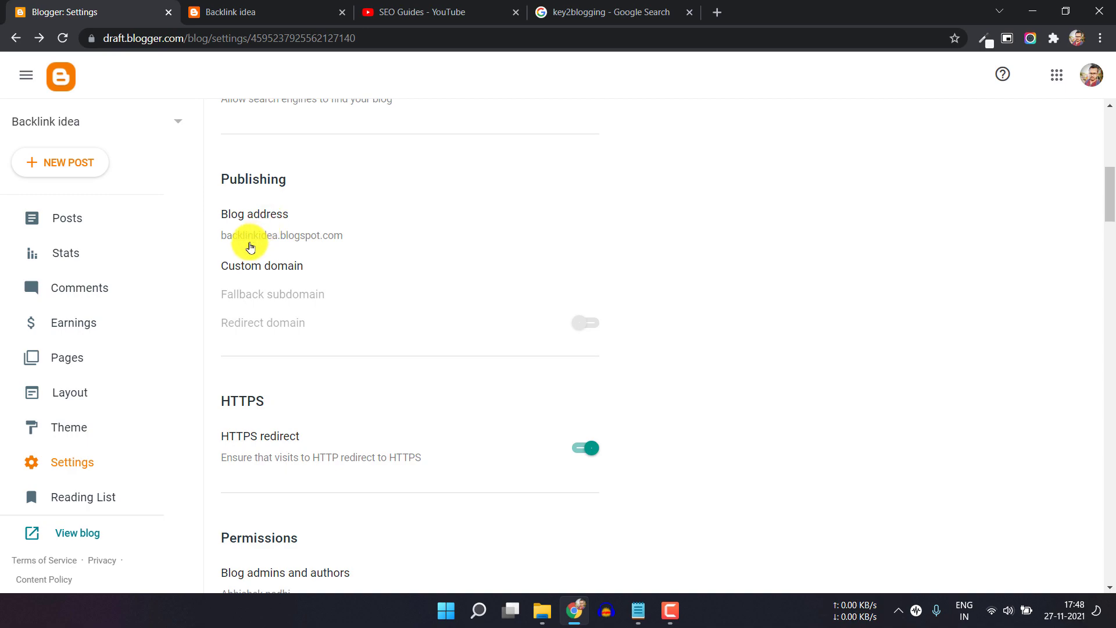
{"action": "left_click", "coordinate": [275, 266]}
{"action": "left_click", "coordinate": [604, 396]}
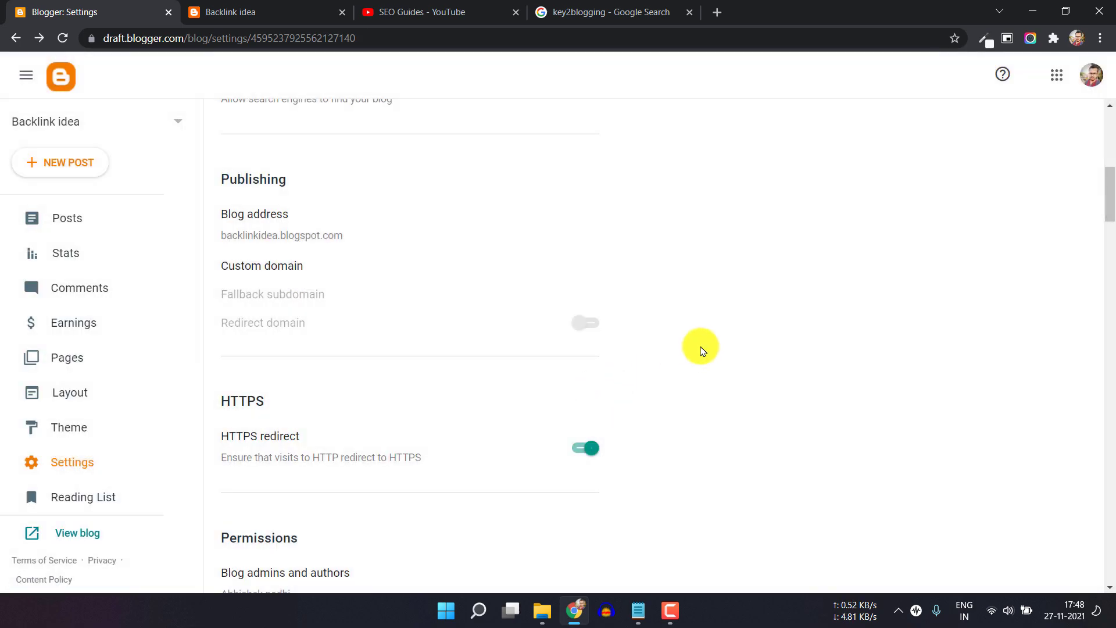
Step: Review the HTTPS redirect setting and the list of blog admins and authors, leaving both as they are
{"action": "scroll", "coordinate": [702, 351], "scroll_direction": "down", "scroll_amount": 5}
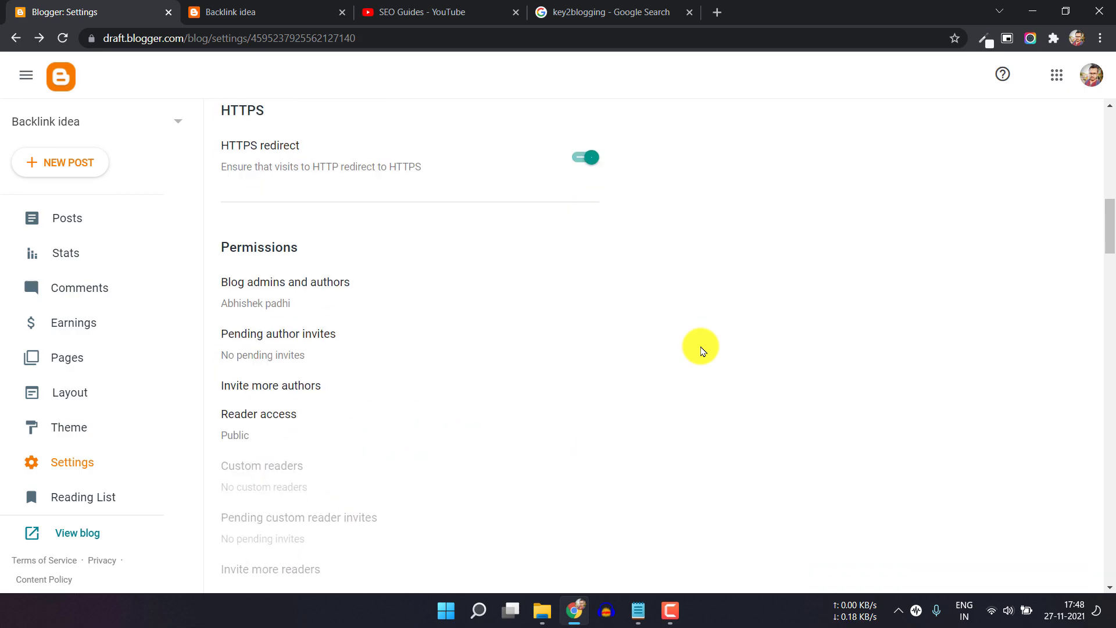
{"action": "scroll", "coordinate": [702, 351], "scroll_direction": "up", "scroll_amount": 1}
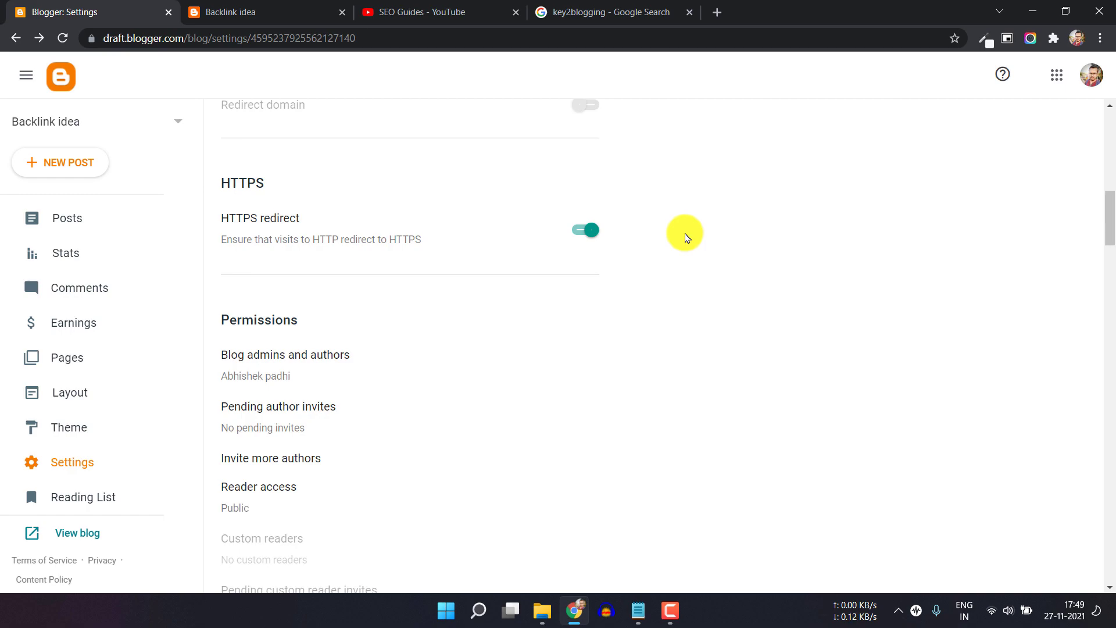
{"action": "scroll", "coordinate": [686, 235], "scroll_direction": "down", "scroll_amount": 2}
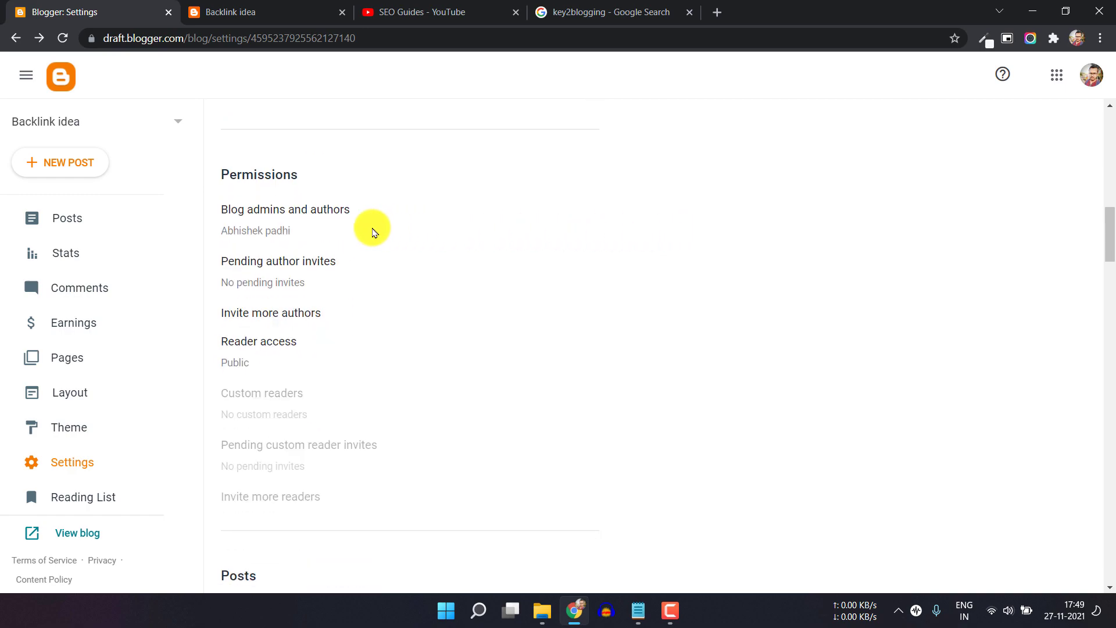
{"action": "left_click", "coordinate": [321, 216]}
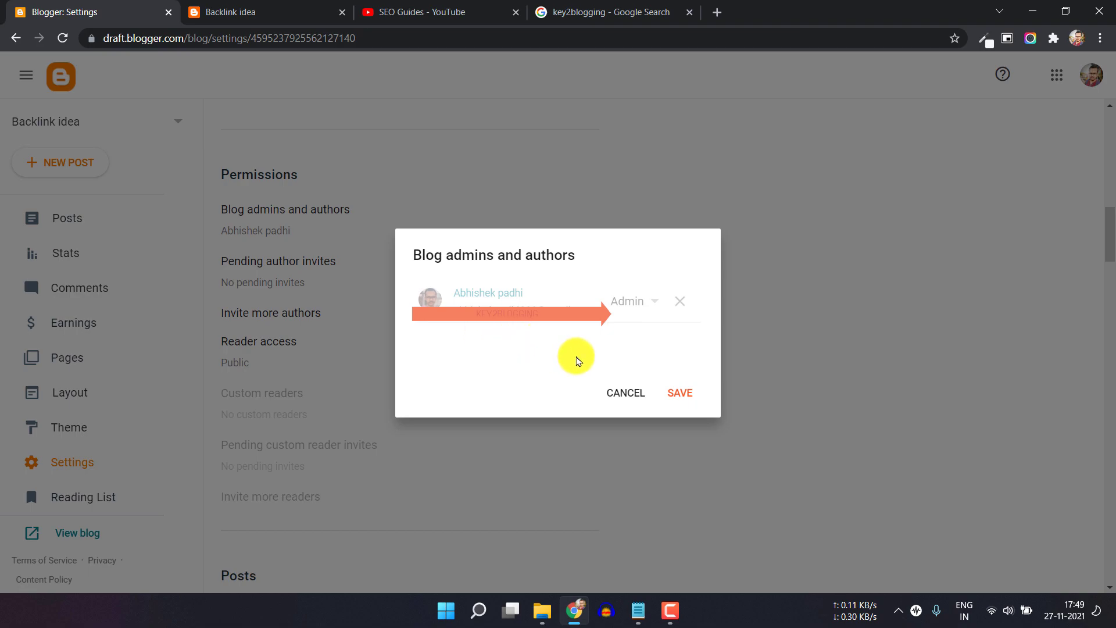
{"action": "left_click", "coordinate": [618, 391]}
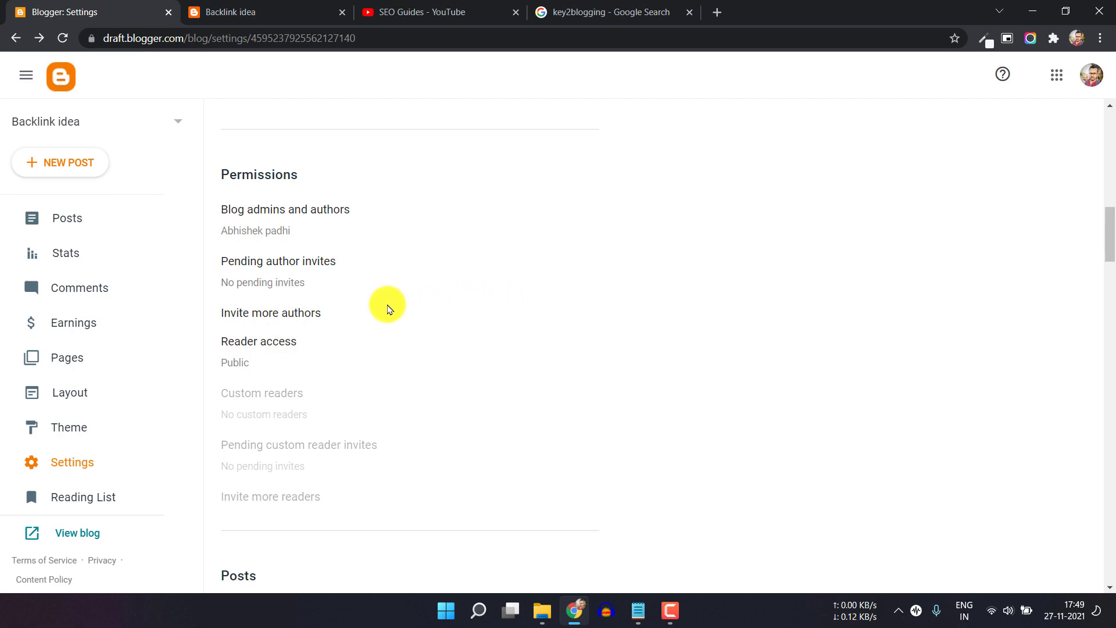
Step: Inspect the author invitation form and the reader access options, closing both without making changes
{"action": "left_click", "coordinate": [287, 313]}
{"action": "left_click", "coordinate": [470, 316]}
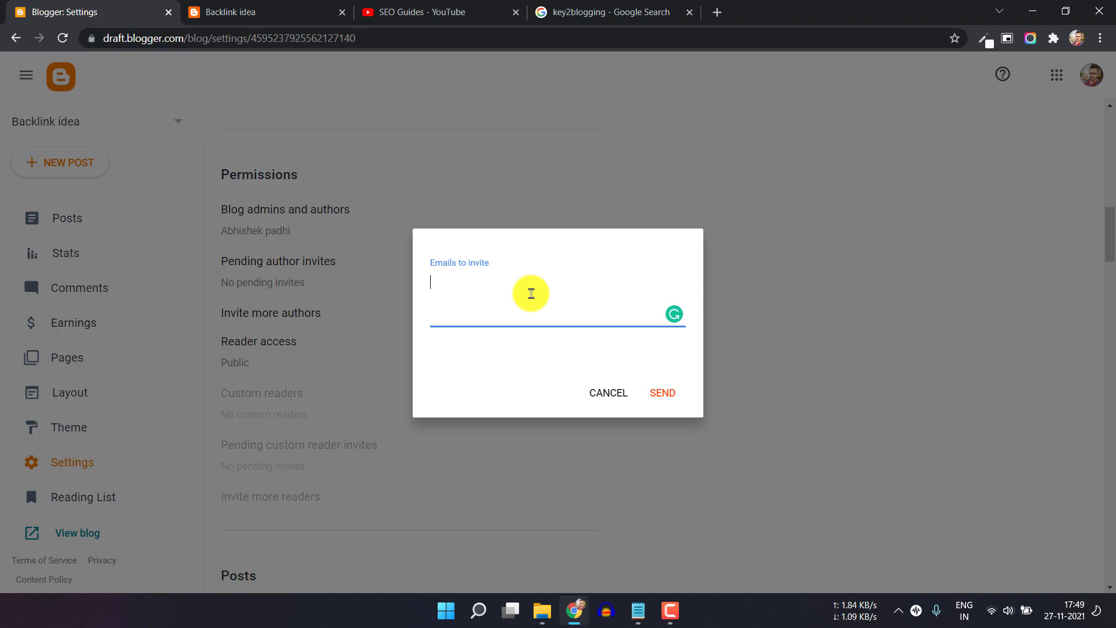
{"action": "left_click", "coordinate": [593, 392]}
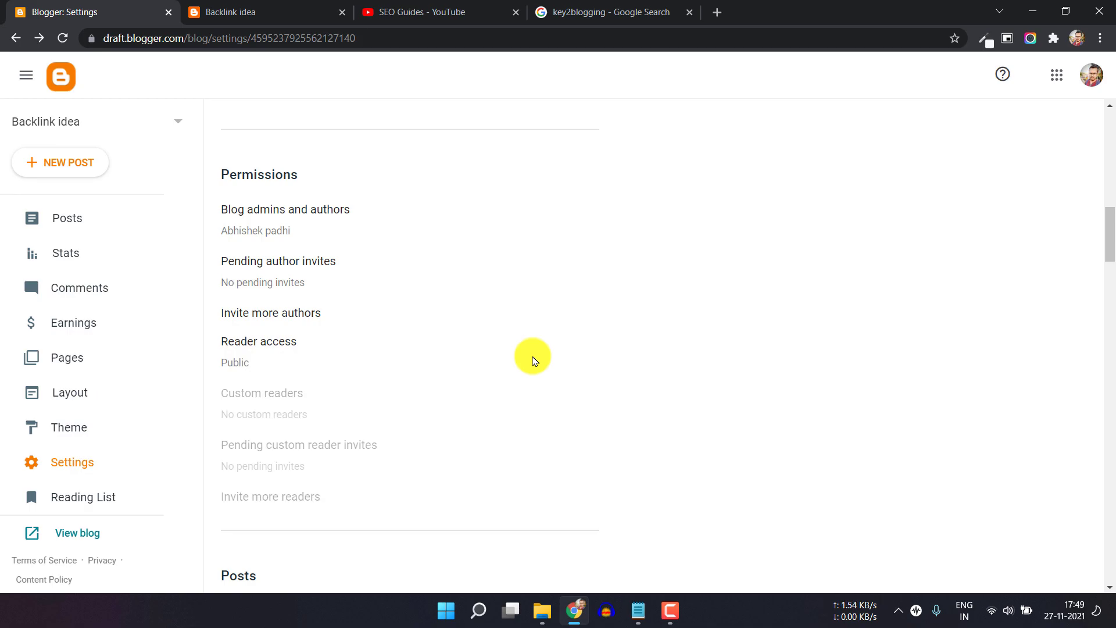
{"action": "left_click", "coordinate": [278, 340]}
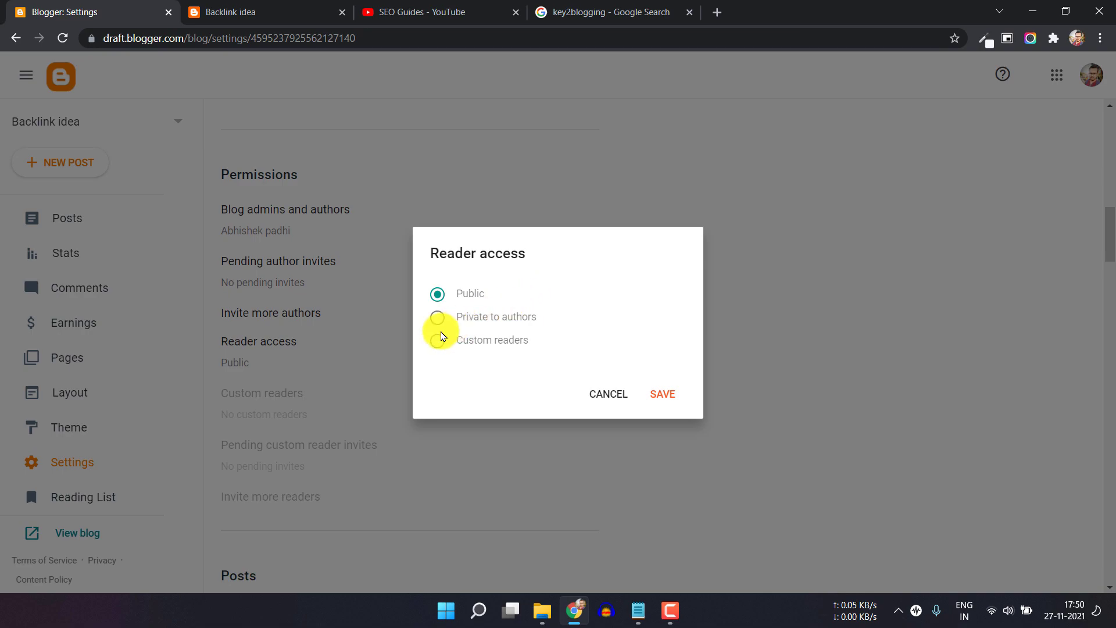
{"action": "left_click", "coordinate": [605, 393]}
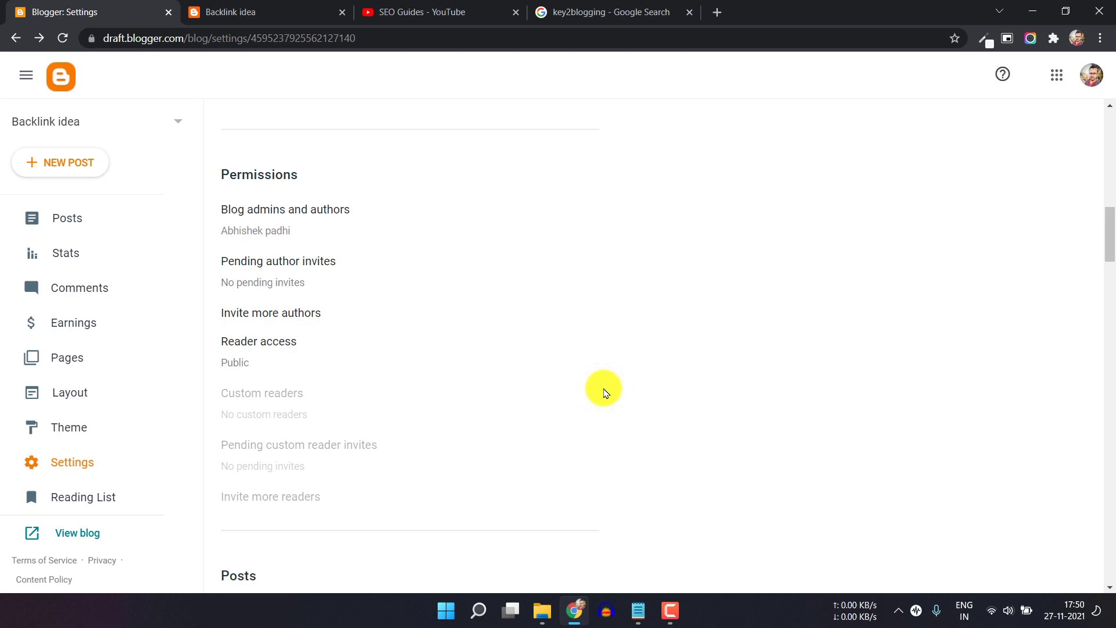
Step: Find the Posts settings, and examine how many posts the live blog's homepage lists
{"action": "scroll", "coordinate": [521, 374], "scroll_direction": "down", "scroll_amount": 6}
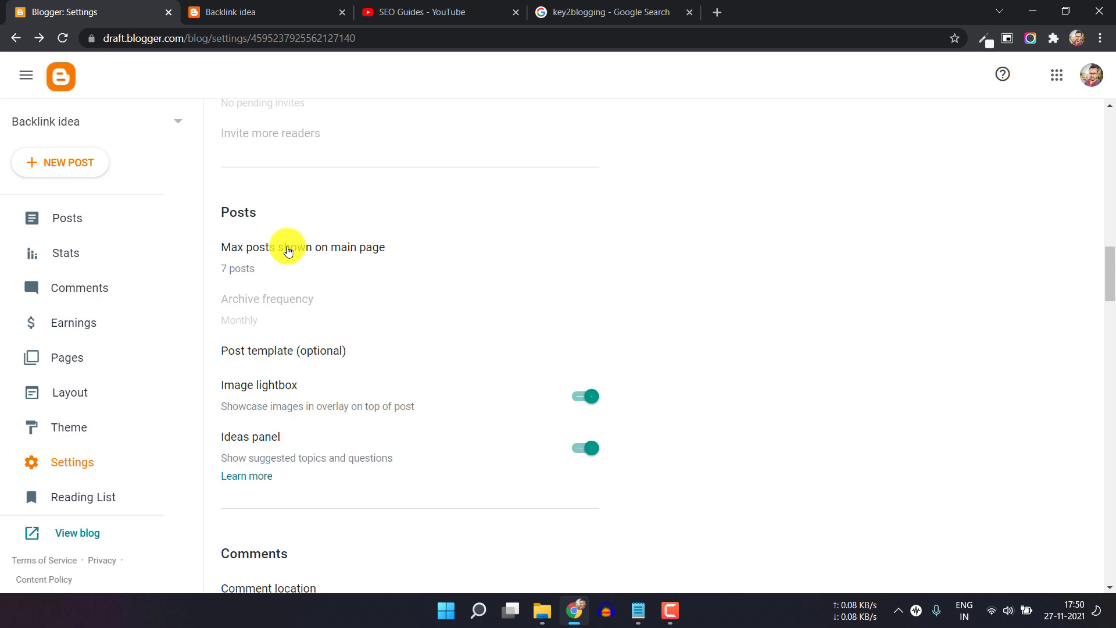
{"action": "left_click", "coordinate": [239, 12]}
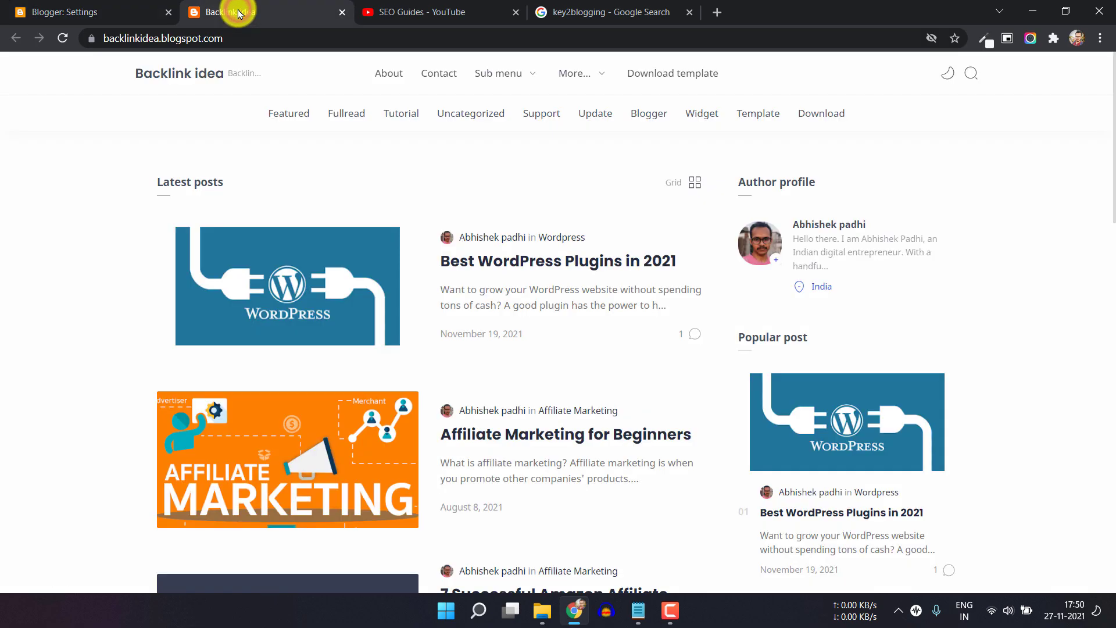
{"action": "scroll", "coordinate": [133, 314], "scroll_direction": "down", "scroll_amount": 1}
{"action": "scroll", "coordinate": [132, 314], "scroll_direction": "down", "scroll_amount": 18}
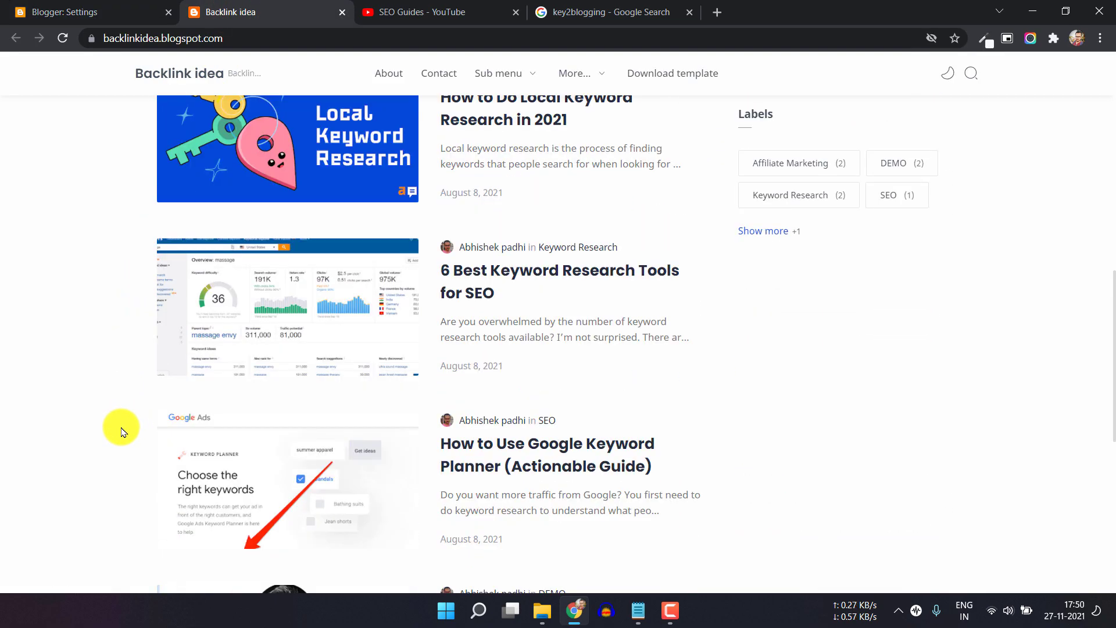
{"action": "scroll", "coordinate": [122, 430], "scroll_direction": "down", "scroll_amount": 2}
{"action": "scroll", "coordinate": [174, 349], "scroll_direction": "up", "scroll_amount": 20}
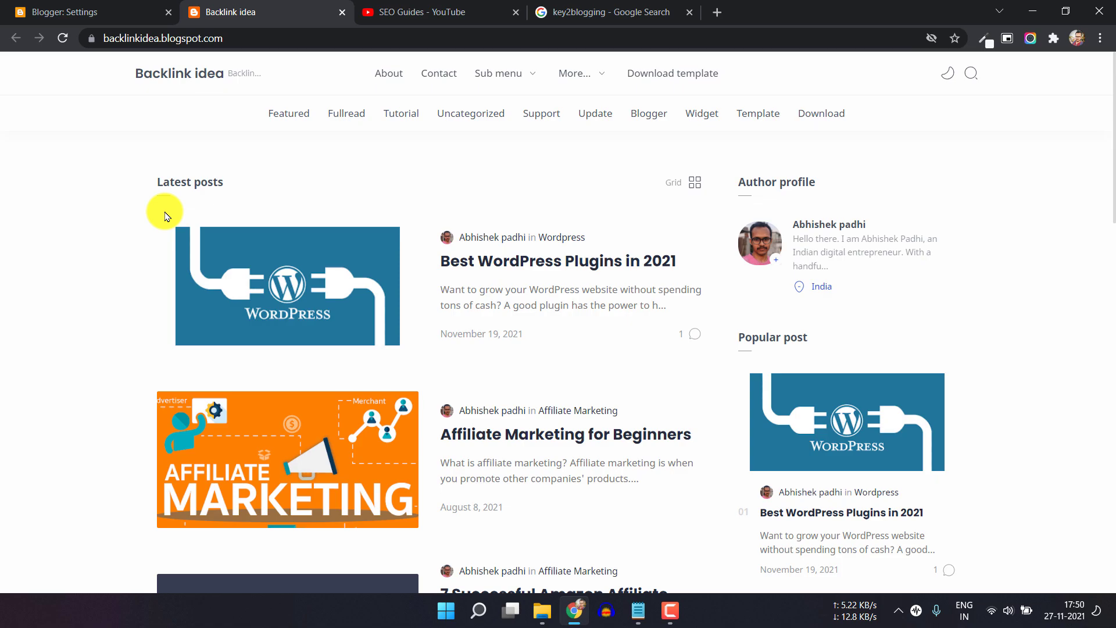
Step: Return to the blog settings and set the maximum posts shown on the main page to 6, saving the change
{"action": "left_click", "coordinate": [90, 11]}
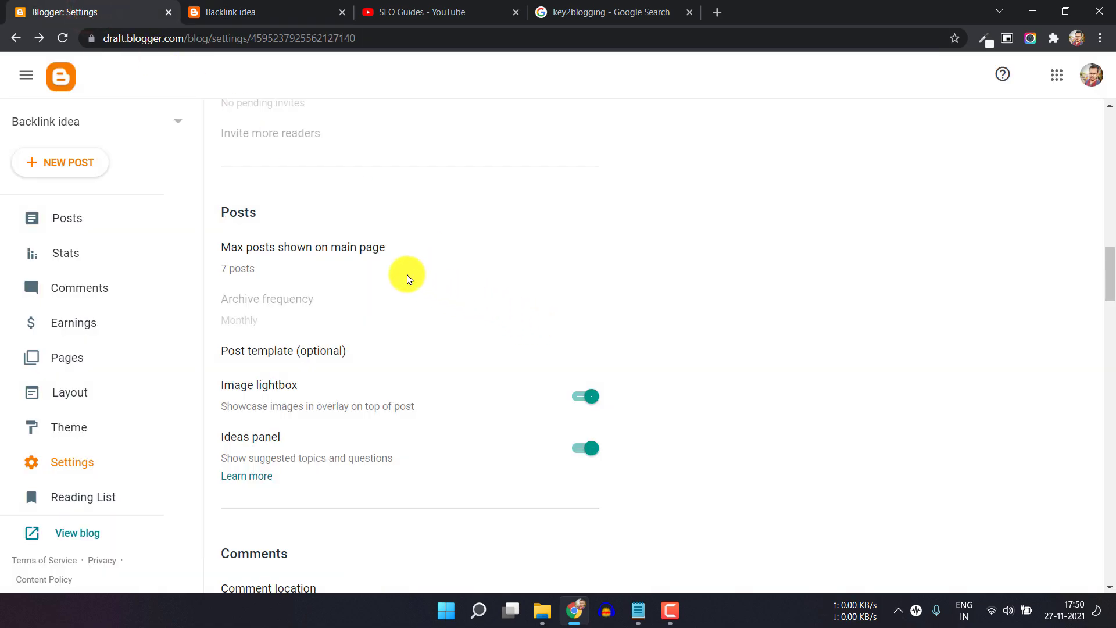
{"action": "left_click", "coordinate": [355, 251]}
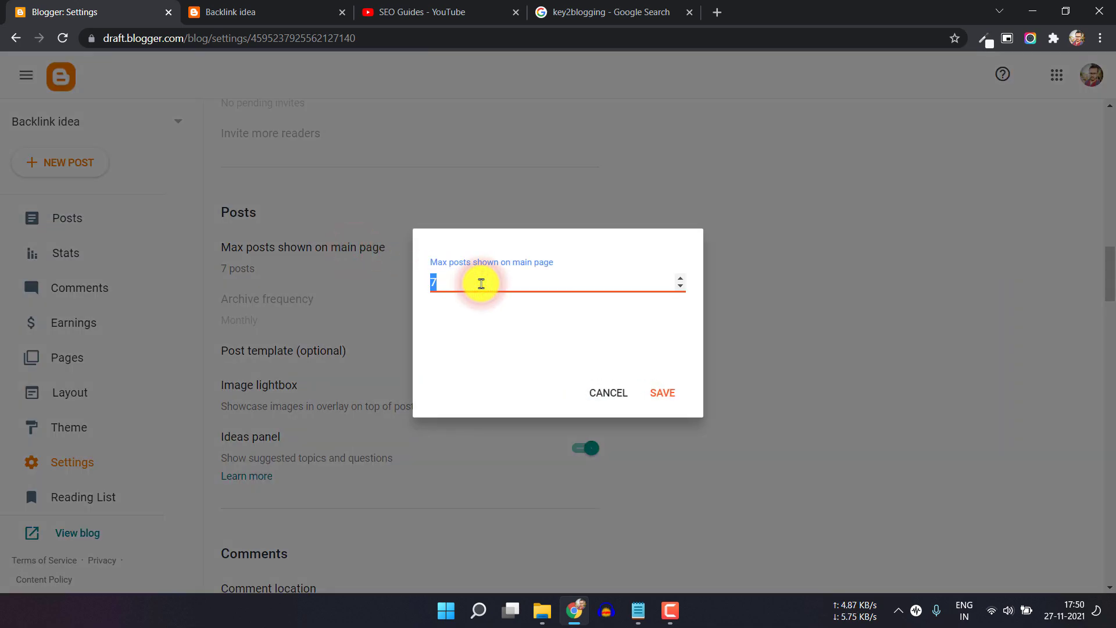
{"action": "left_click", "coordinate": [680, 285]}
{"action": "left_click", "coordinate": [663, 394]}
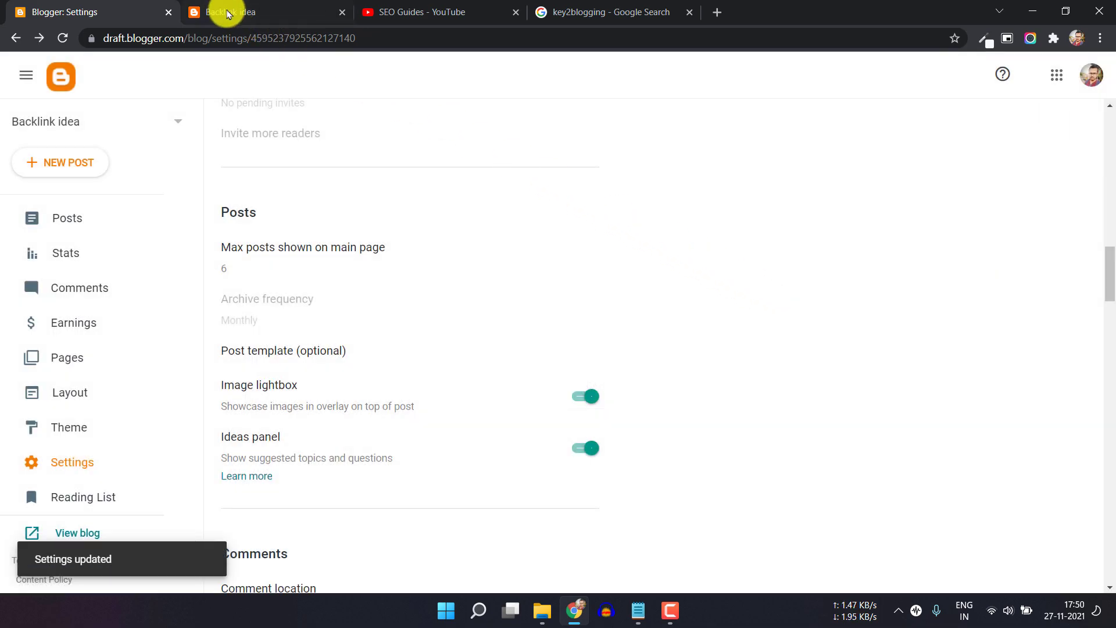
Step: Reload the live Backlink idea homepage and check its list of latest posts
{"action": "left_click", "coordinate": [226, 9]}
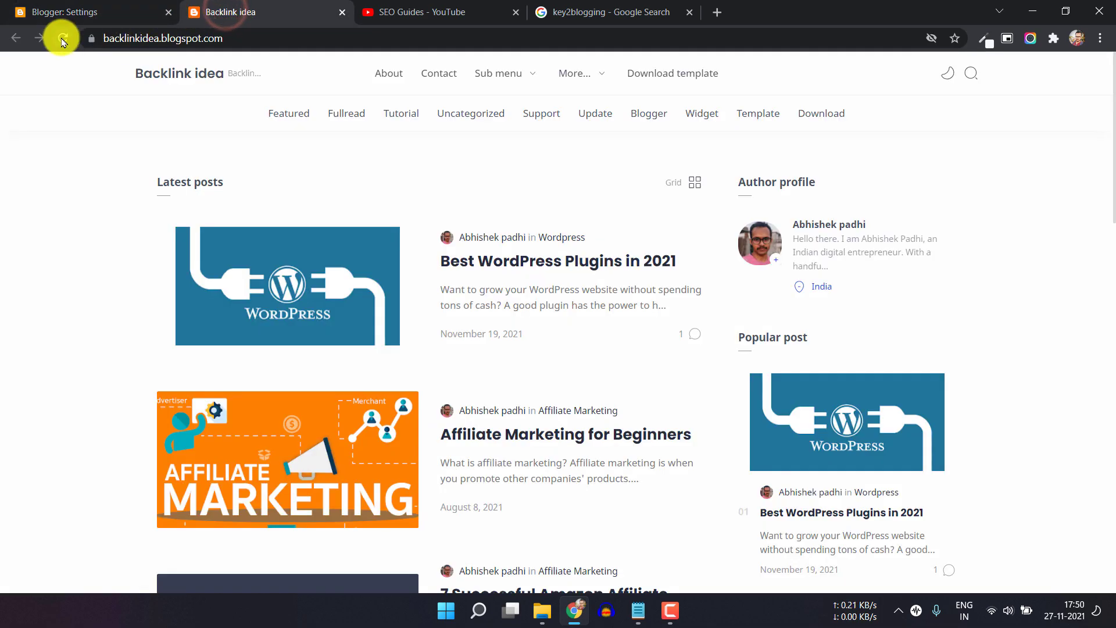
{"action": "left_click", "coordinate": [63, 39]}
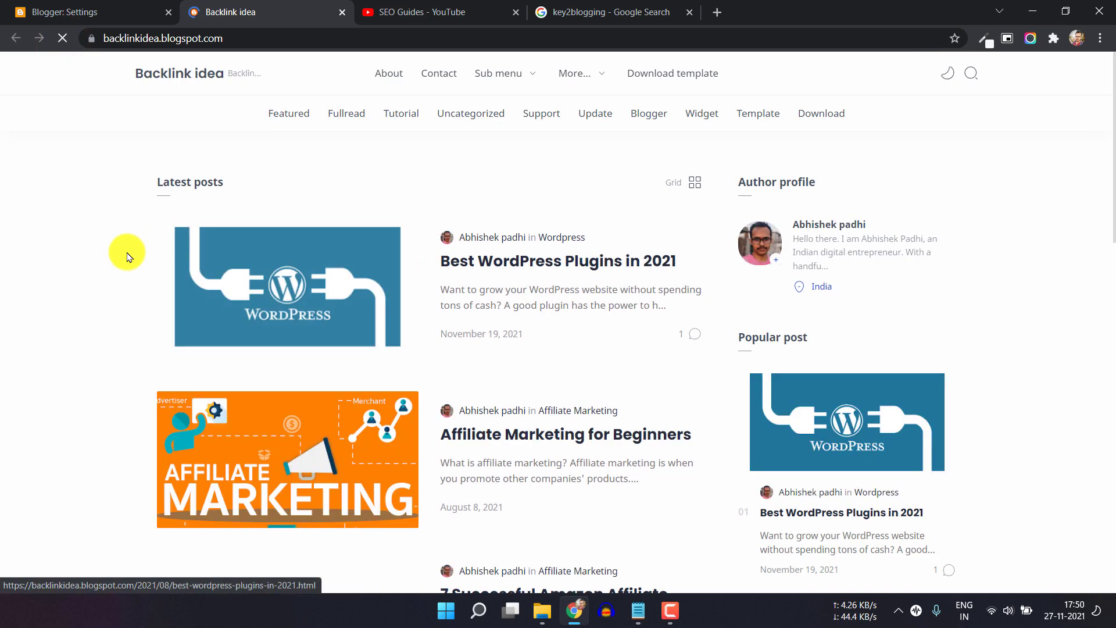
{"action": "scroll", "coordinate": [129, 291], "scroll_direction": "down", "scroll_amount": 6}
{"action": "scroll", "coordinate": [131, 318], "scroll_direction": "down", "scroll_amount": 5}
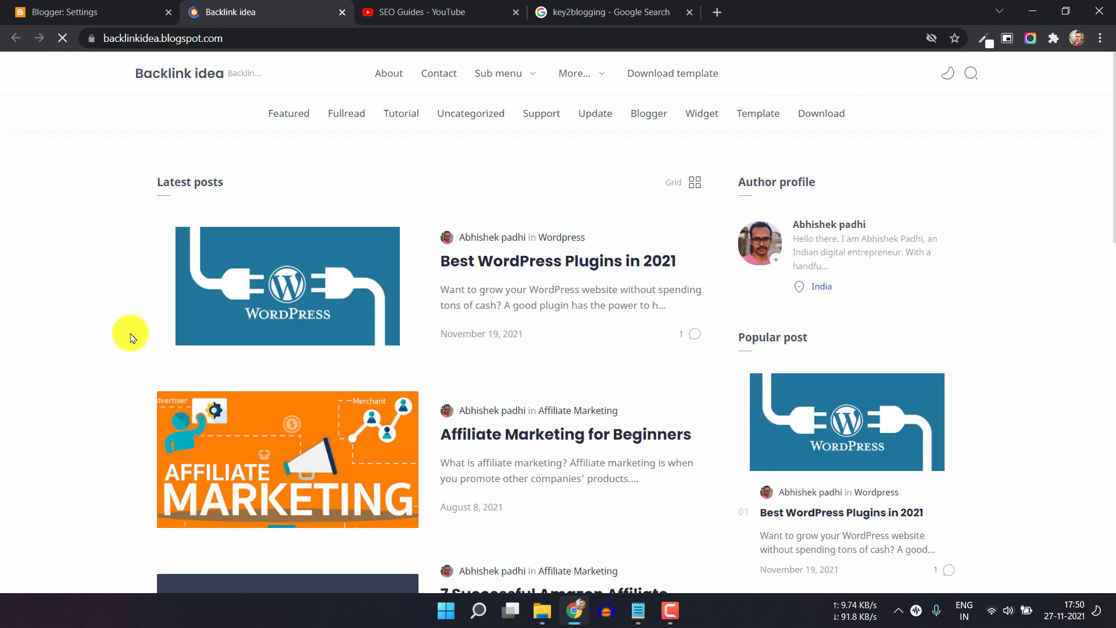
Step: Back in the blog settings, set the post template to "<p> this is a simple paragraph</p>" and save it
{"action": "left_click", "coordinate": [75, 12]}
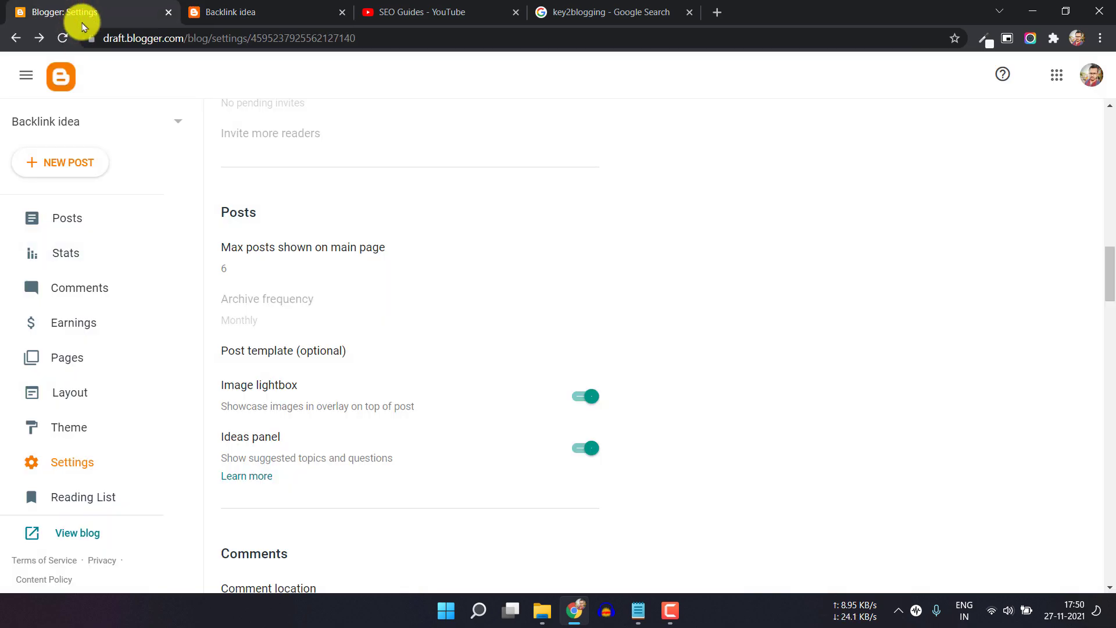
{"action": "left_click", "coordinate": [300, 348]}
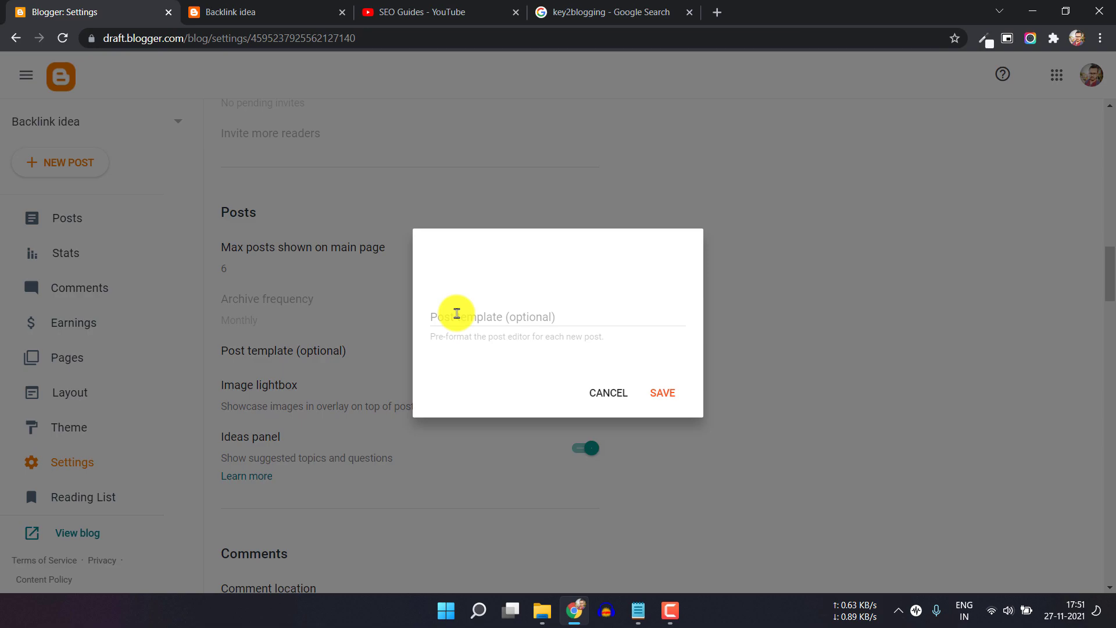
{"action": "left_click", "coordinate": [477, 315]}
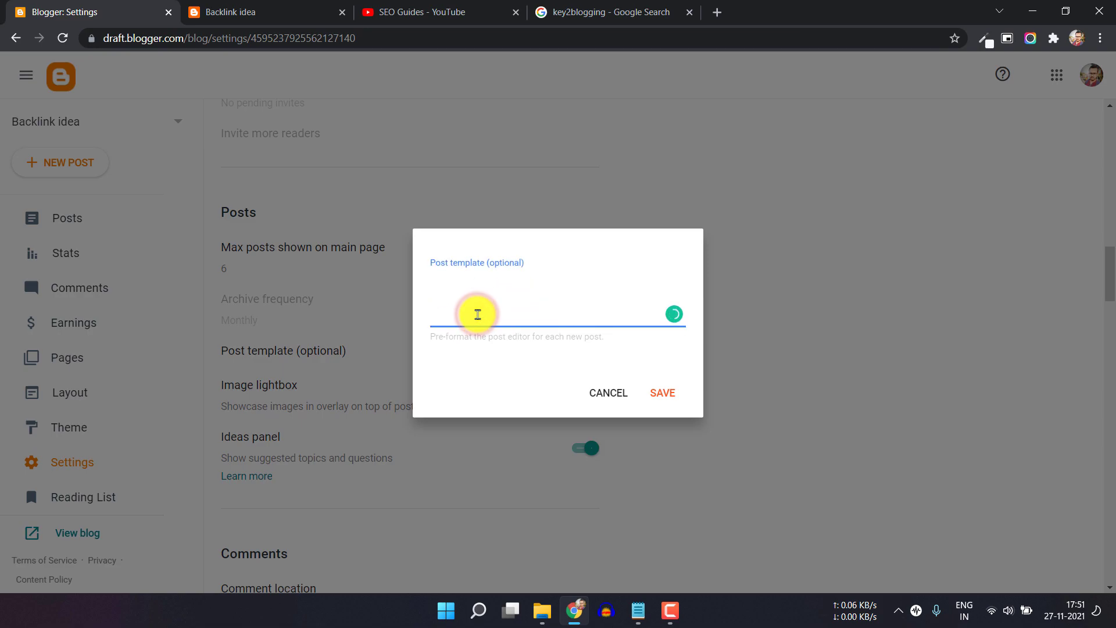
{"action": "type", "text": "<"}
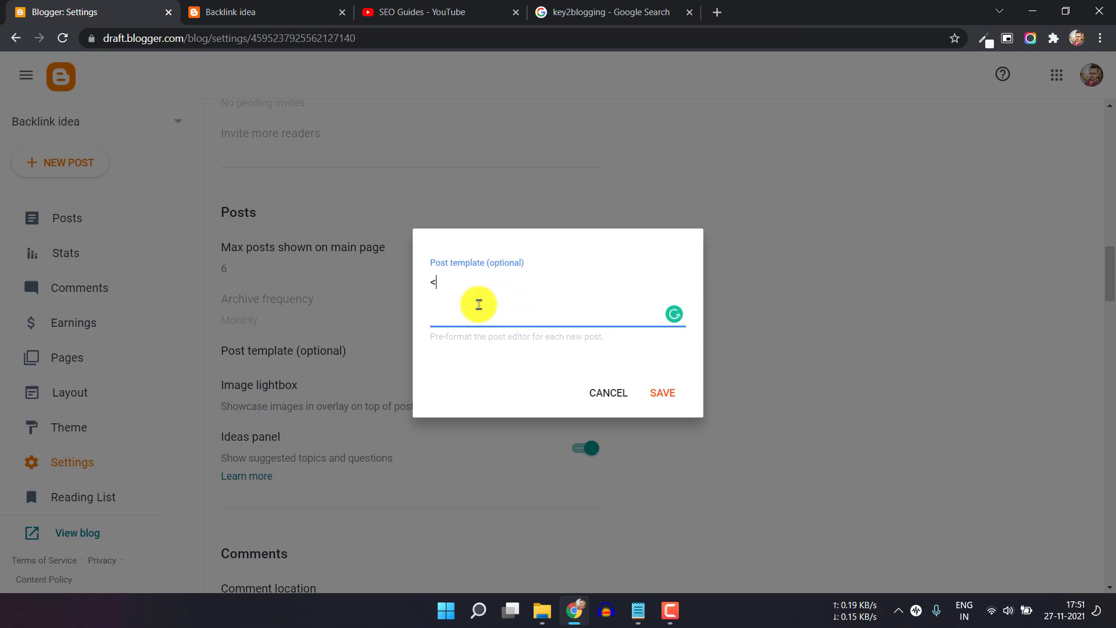
{"action": "type", "text": "p> this is a simple "}
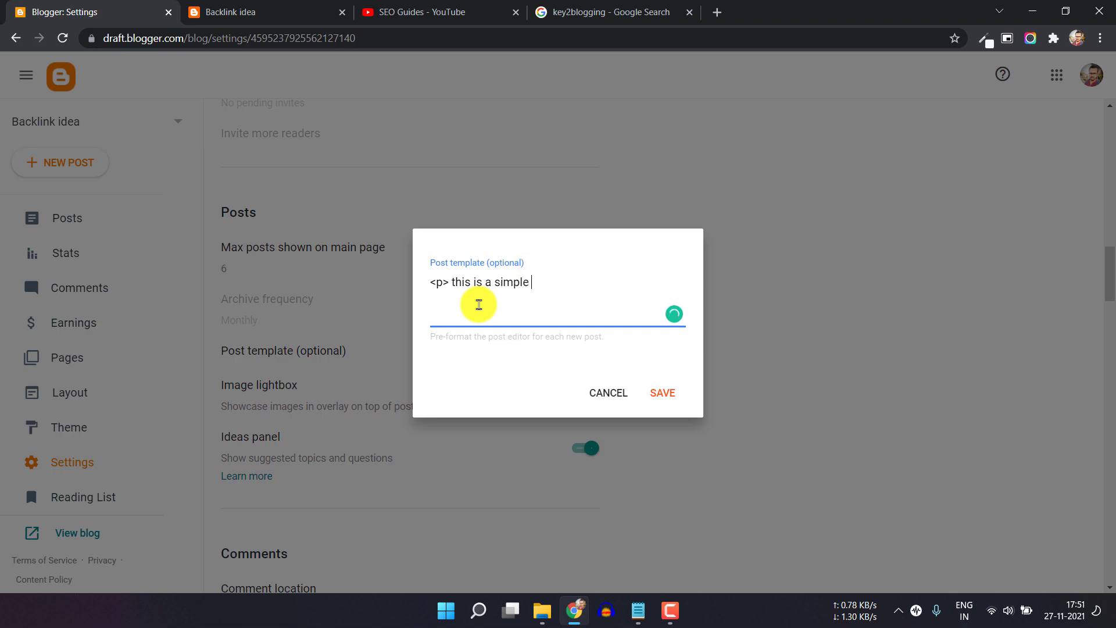
{"action": "type", "text": "paragraph"}
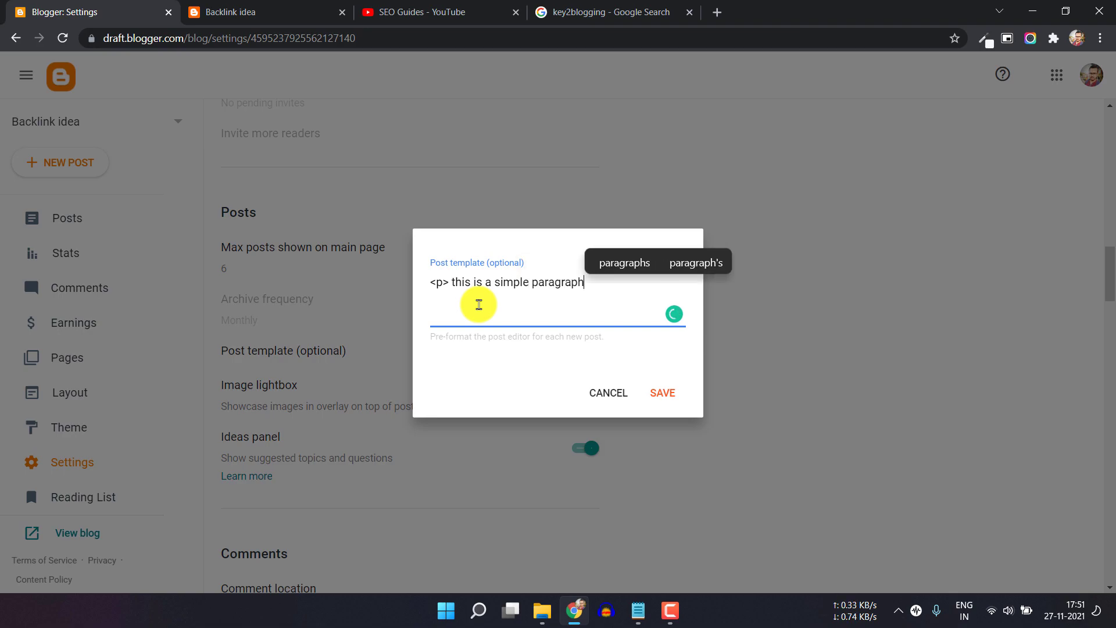
{"action": "type", "text": "</p"}
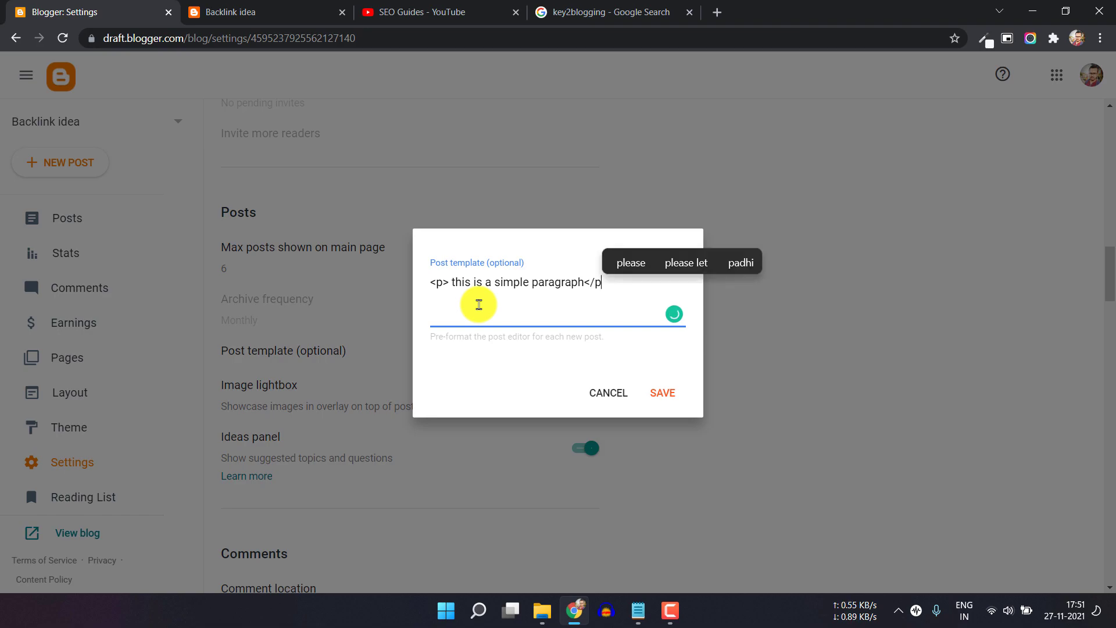
{"action": "type", "text": ">"}
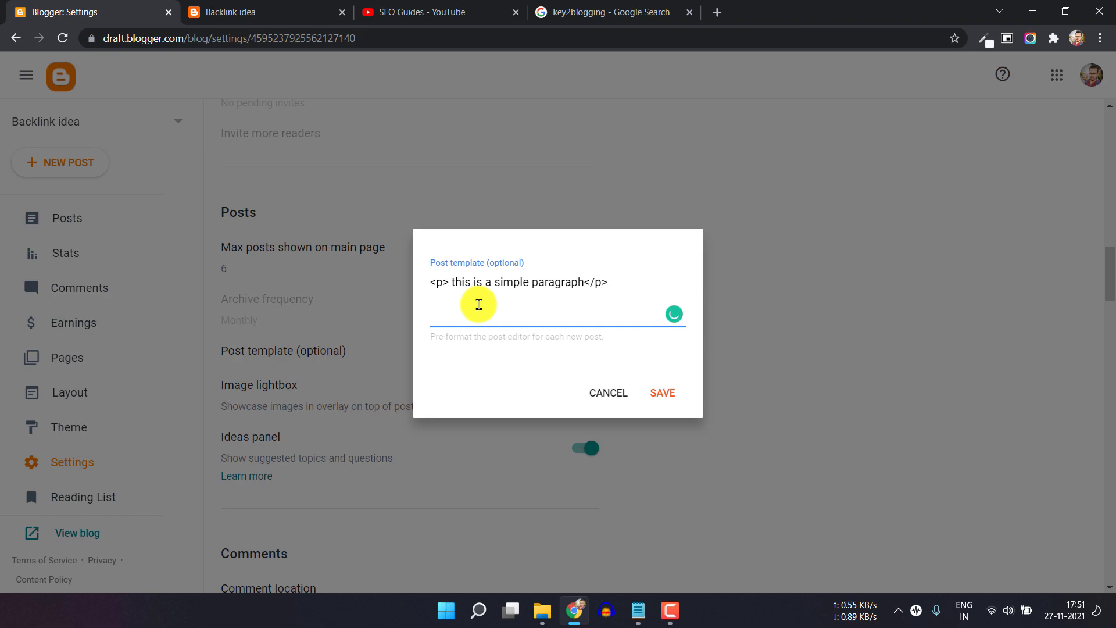
{"action": "left_click", "coordinate": [667, 397]}
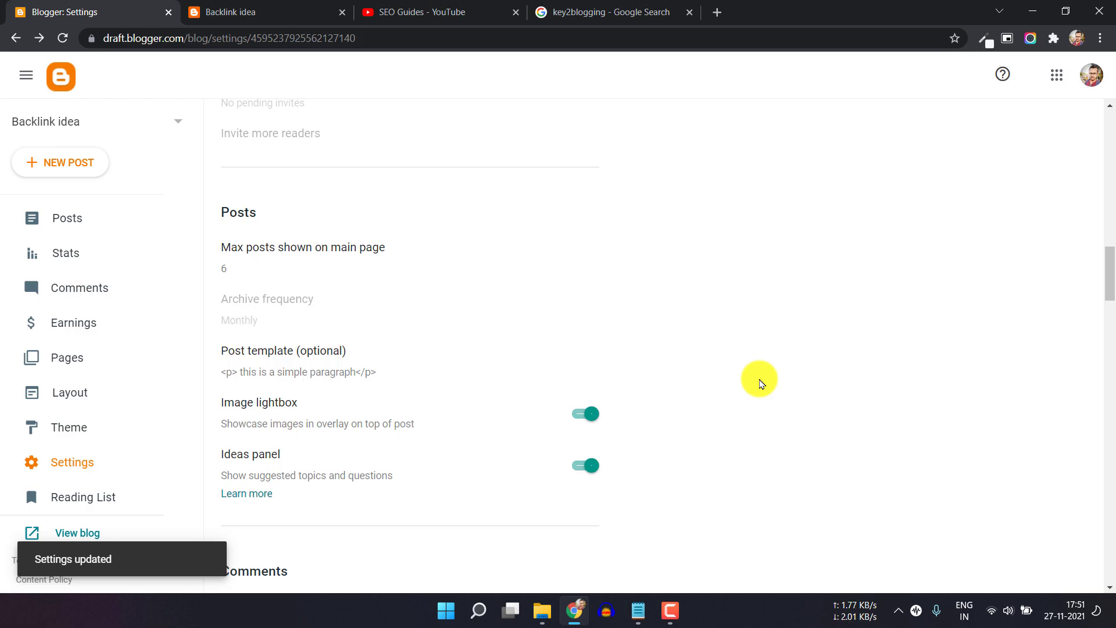
Step: Create a new post, switch its editor from HTML to Compose view to check the template text, and return to the posts list
{"action": "left_click", "coordinate": [35, 215]}
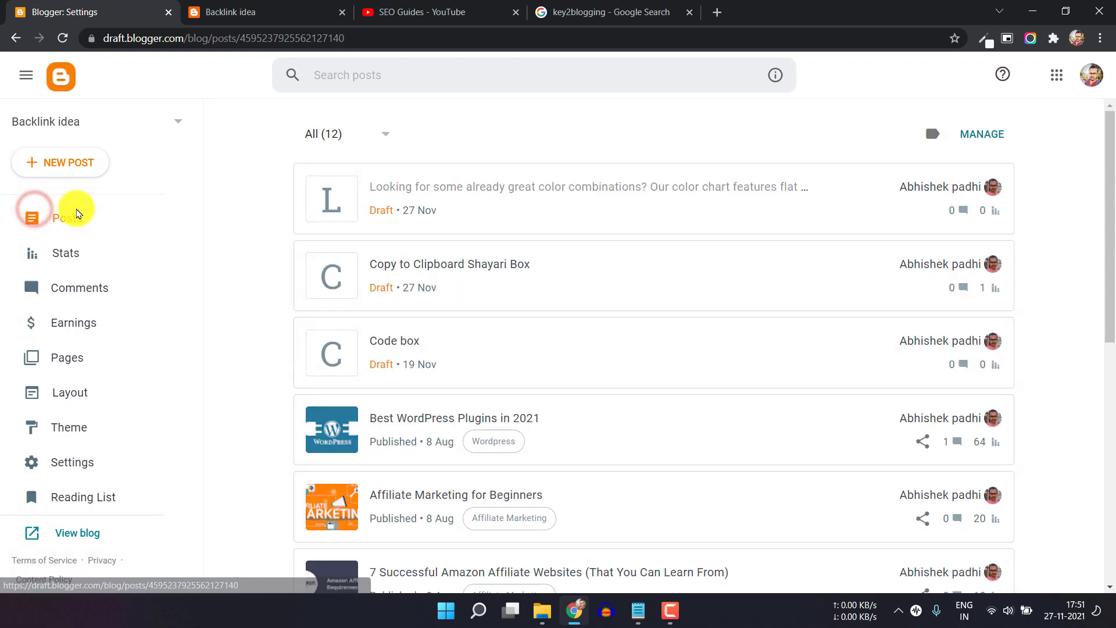
{"action": "left_click", "coordinate": [84, 169]}
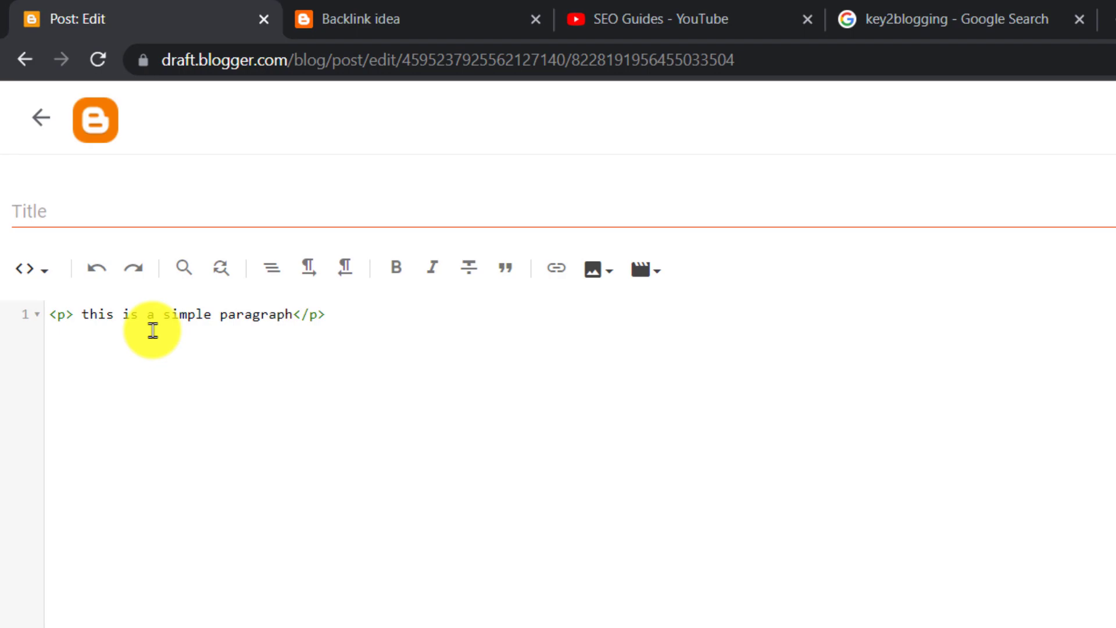
{"action": "left_click", "coordinate": [41, 272]}
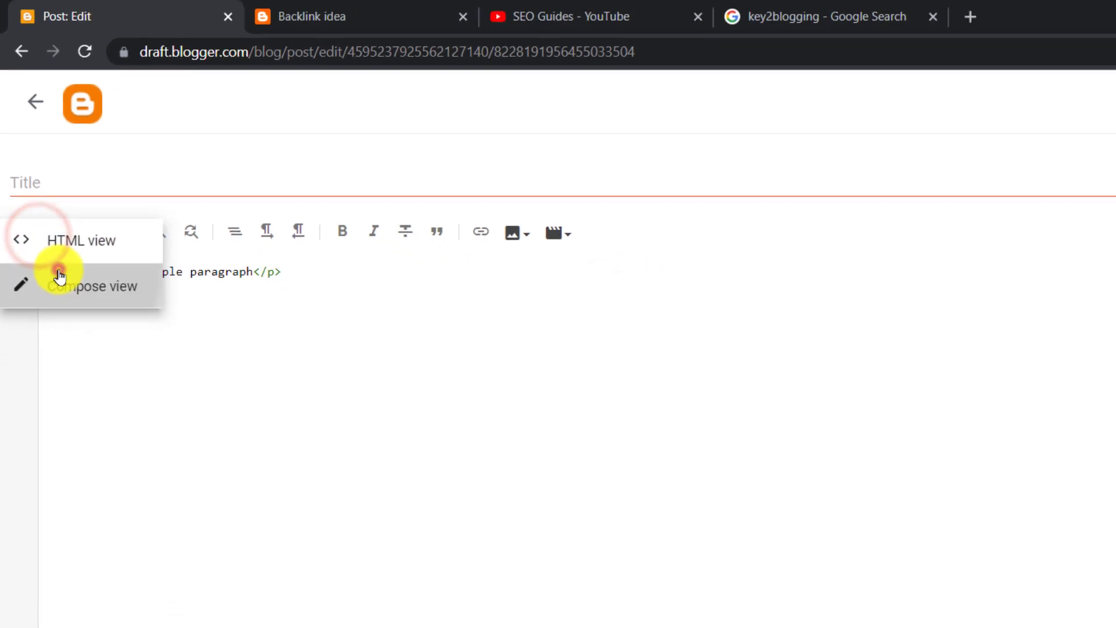
{"action": "left_click", "coordinate": [55, 329]}
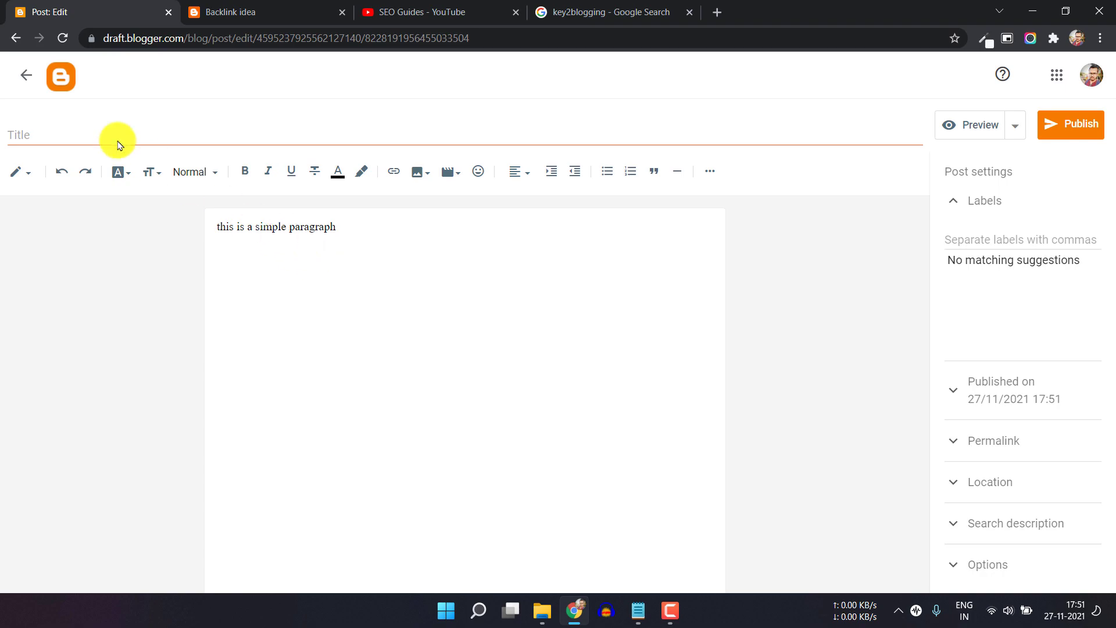
{"action": "left_click", "coordinate": [23, 79]}
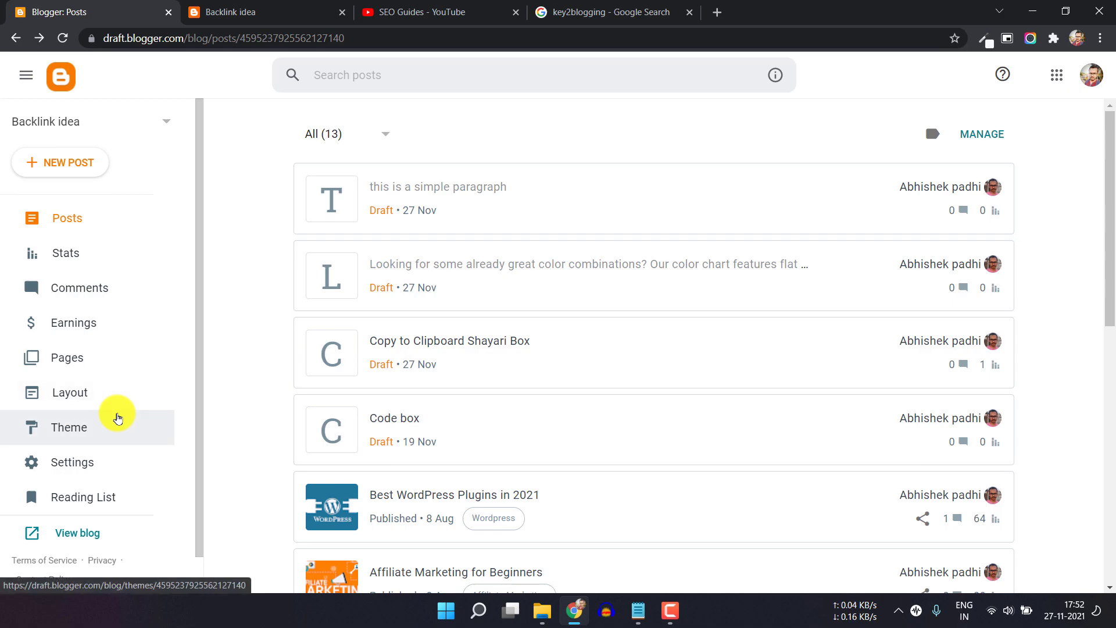
Step: Reopen the blog settings and inspect the comment location options, closing them without a change
{"action": "left_click", "coordinate": [106, 471]}
{"action": "scroll", "coordinate": [424, 424], "scroll_direction": "down", "scroll_amount": 15}
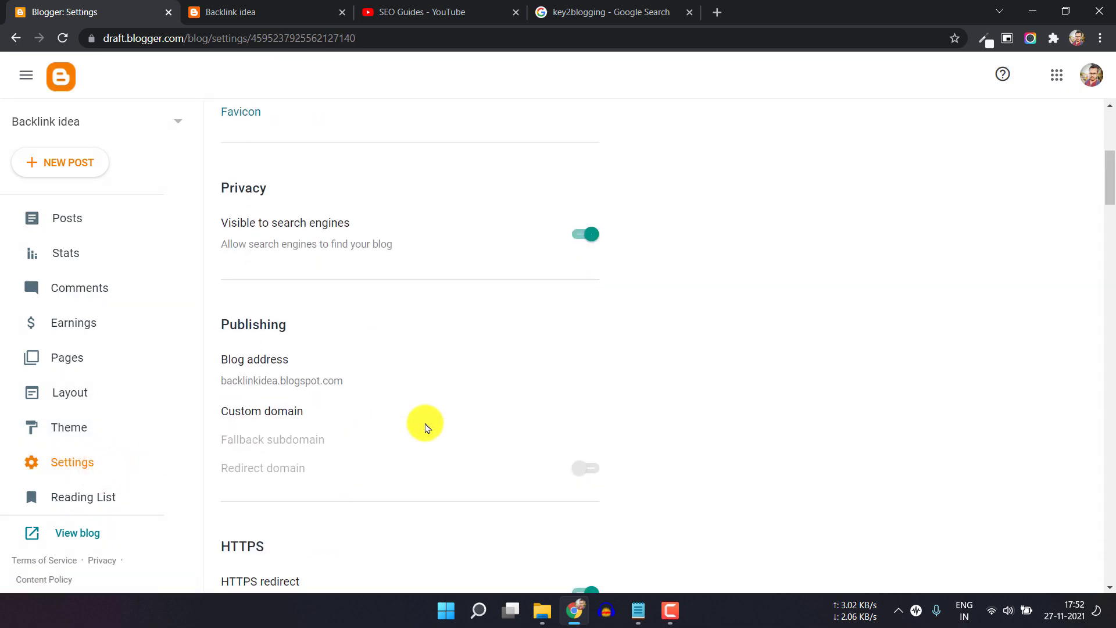
{"action": "scroll", "coordinate": [425, 428], "scroll_direction": "down", "scroll_amount": 5}
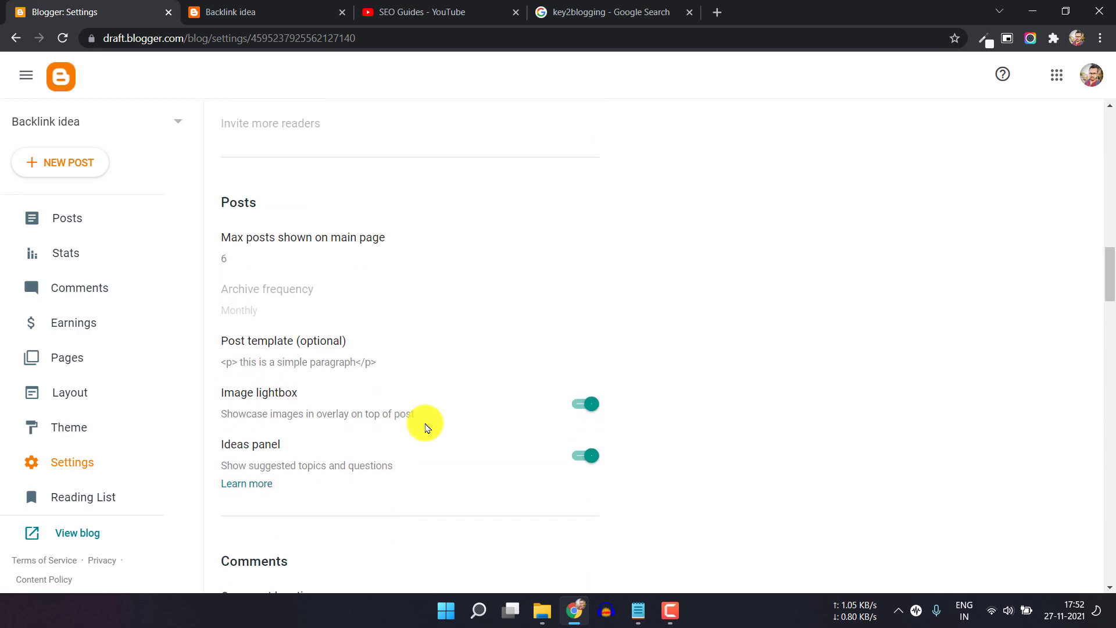
{"action": "scroll", "coordinate": [426, 428], "scroll_direction": "down", "scroll_amount": 4}
{"action": "scroll", "coordinate": [425, 429], "scroll_direction": "down", "scroll_amount": 2}
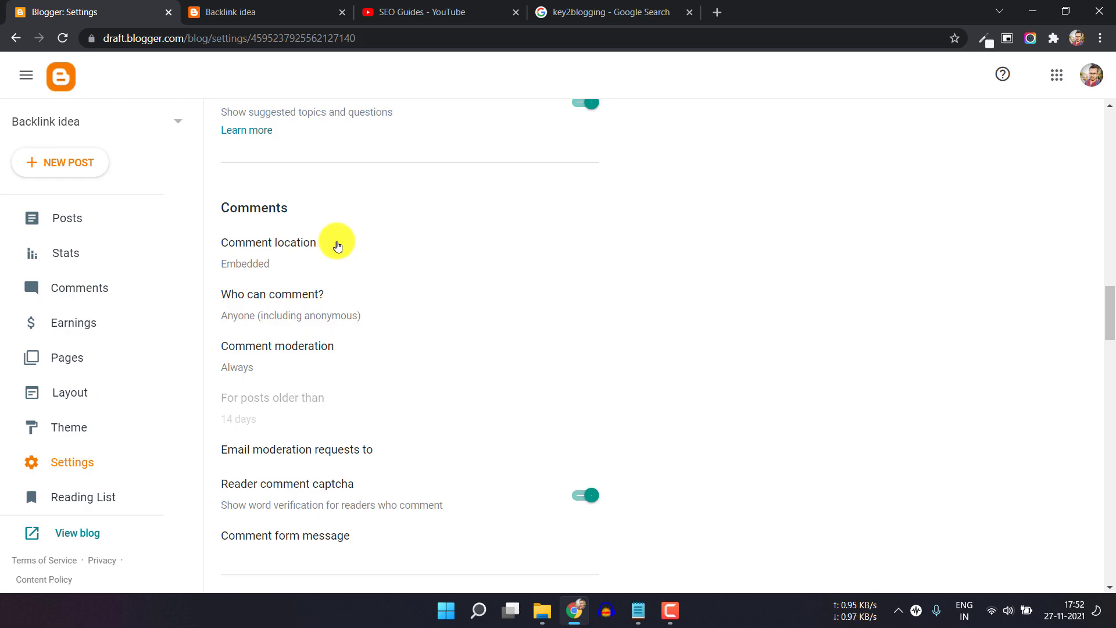
{"action": "left_click", "coordinate": [278, 254]}
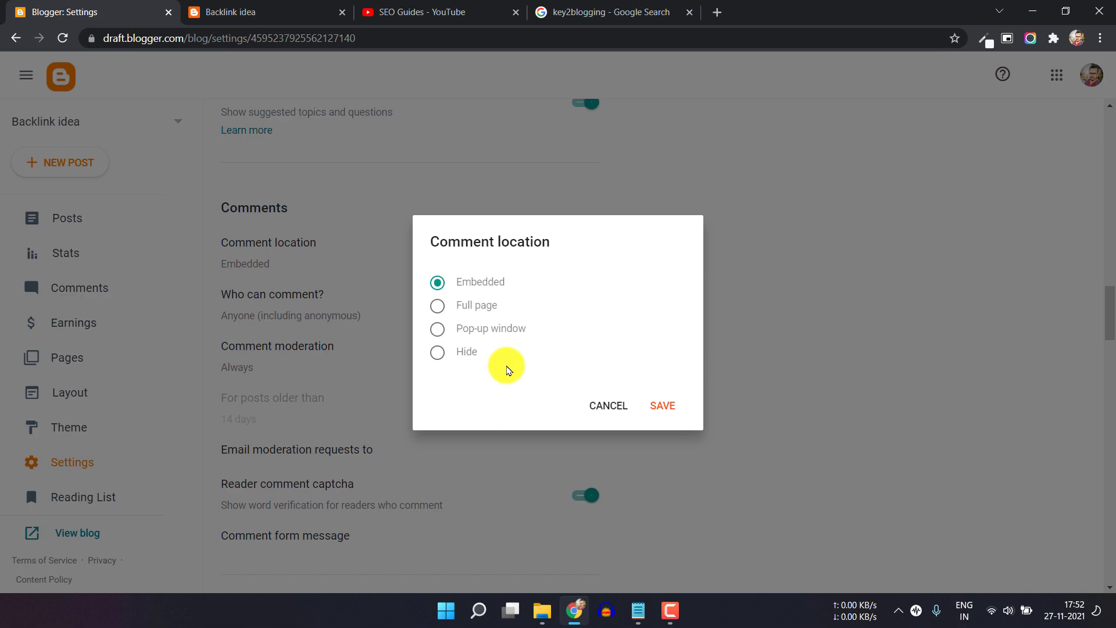
{"action": "left_click", "coordinate": [604, 406]}
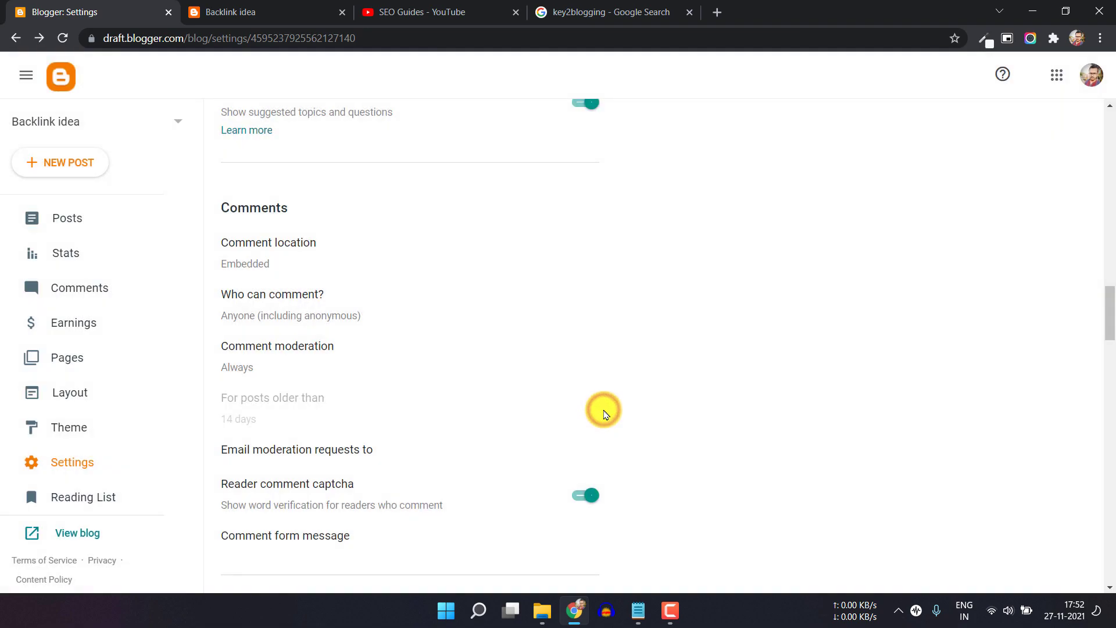
Step: Restrict who can comment on the blog to Users with Google Accounts and save the setting
{"action": "left_click", "coordinate": [291, 298]}
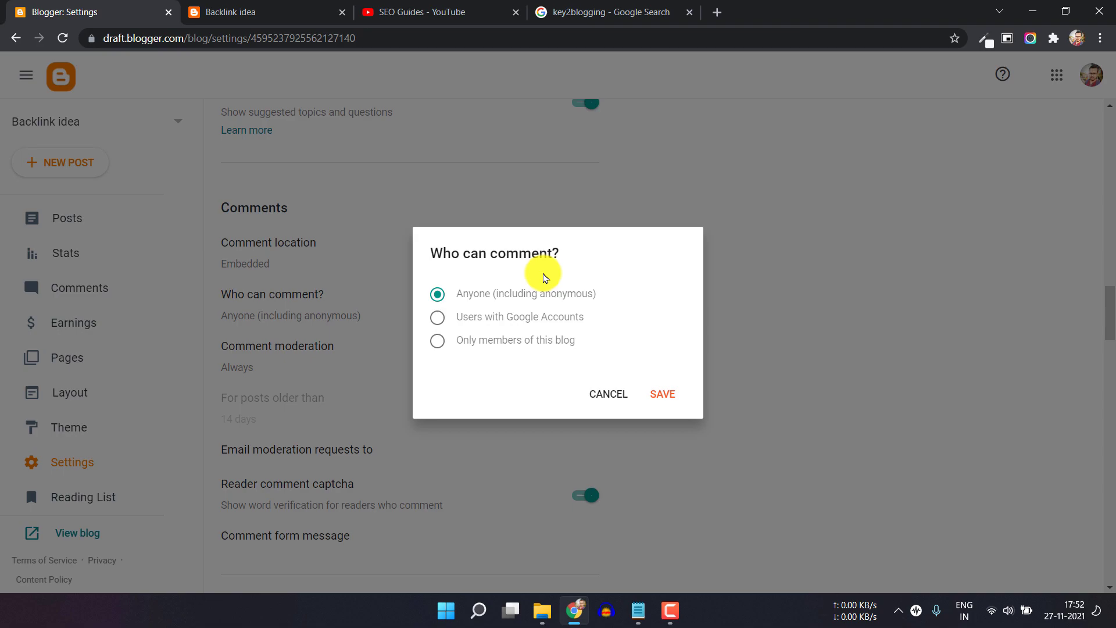
{"action": "left_click", "coordinate": [437, 318]}
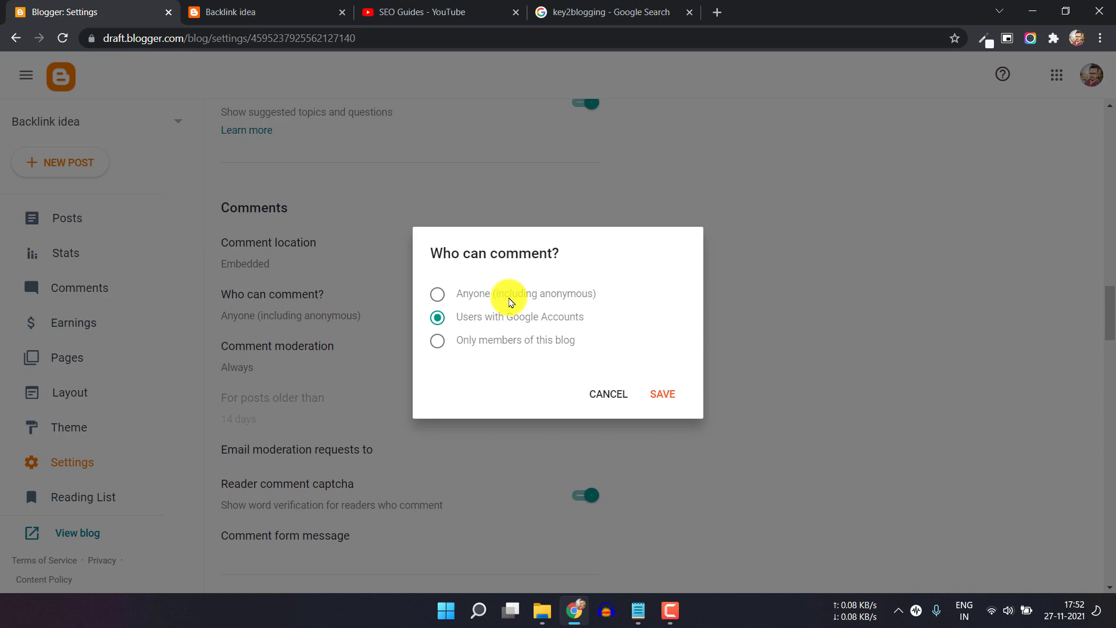
{"action": "left_click", "coordinate": [661, 390]}
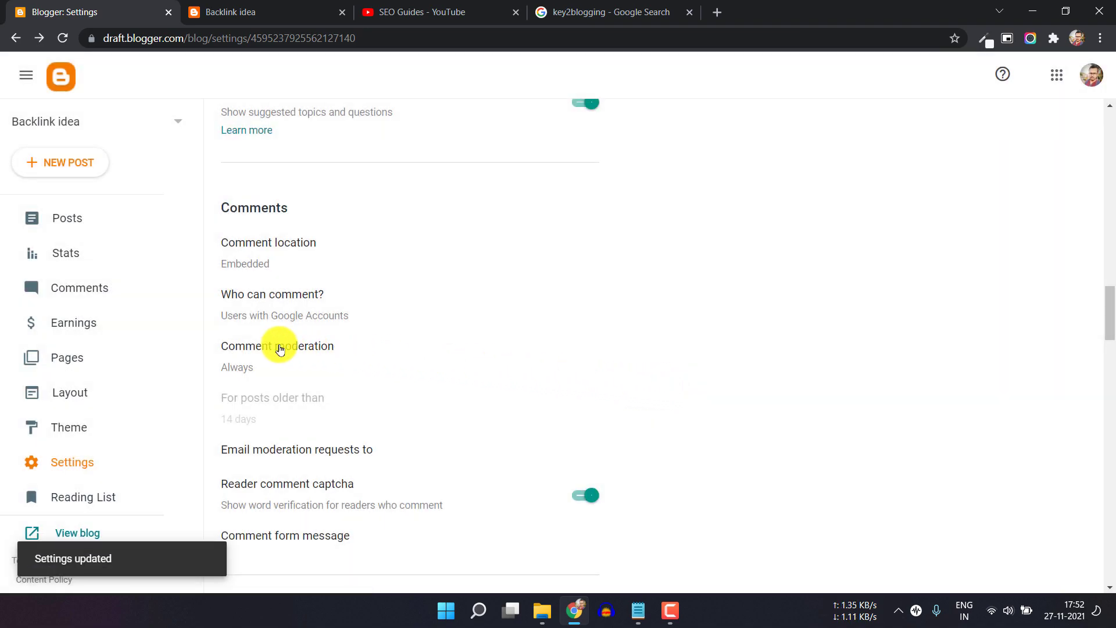
Step: Inspect the comment moderation options and the comment form message, closing both without a change
{"action": "left_click", "coordinate": [280, 347]}
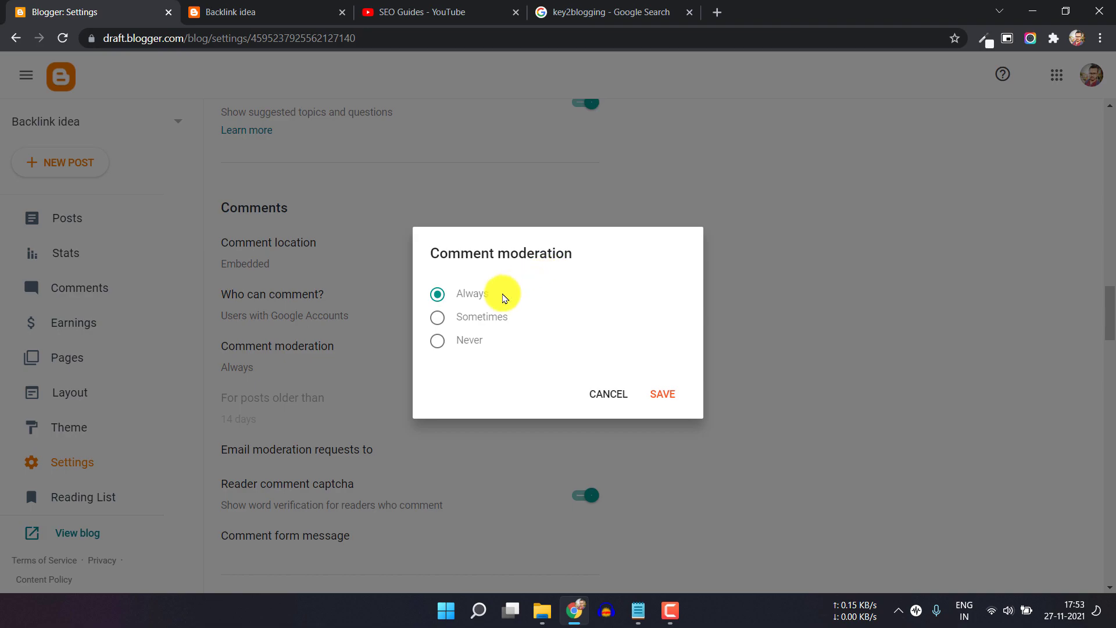
{"action": "left_click", "coordinate": [605, 393]}
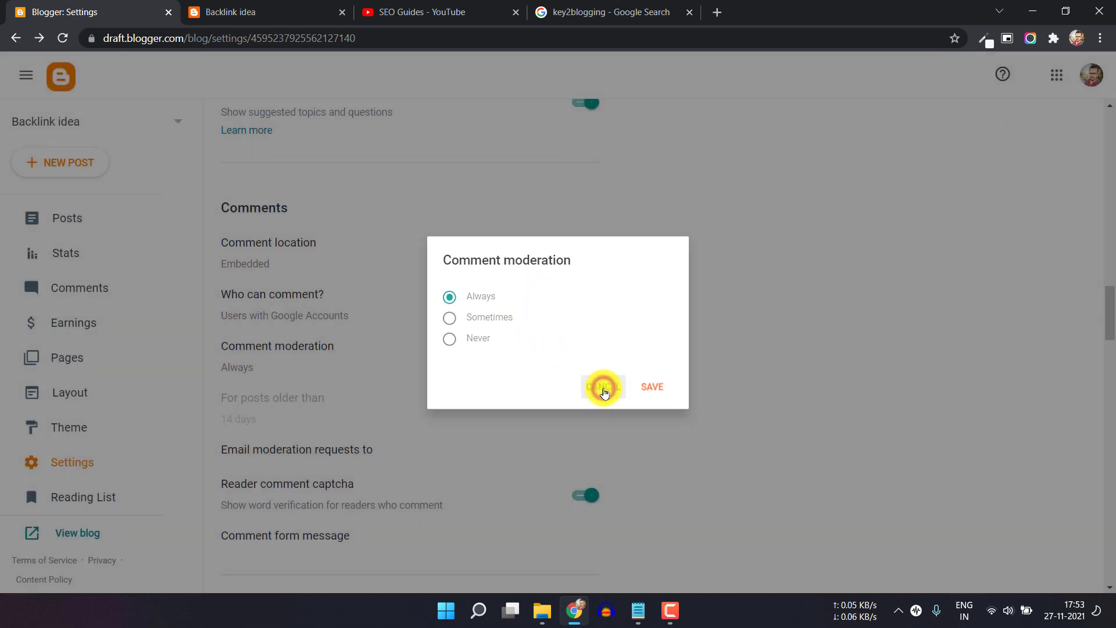
{"action": "scroll", "coordinate": [605, 394], "scroll_direction": "down", "scroll_amount": 4}
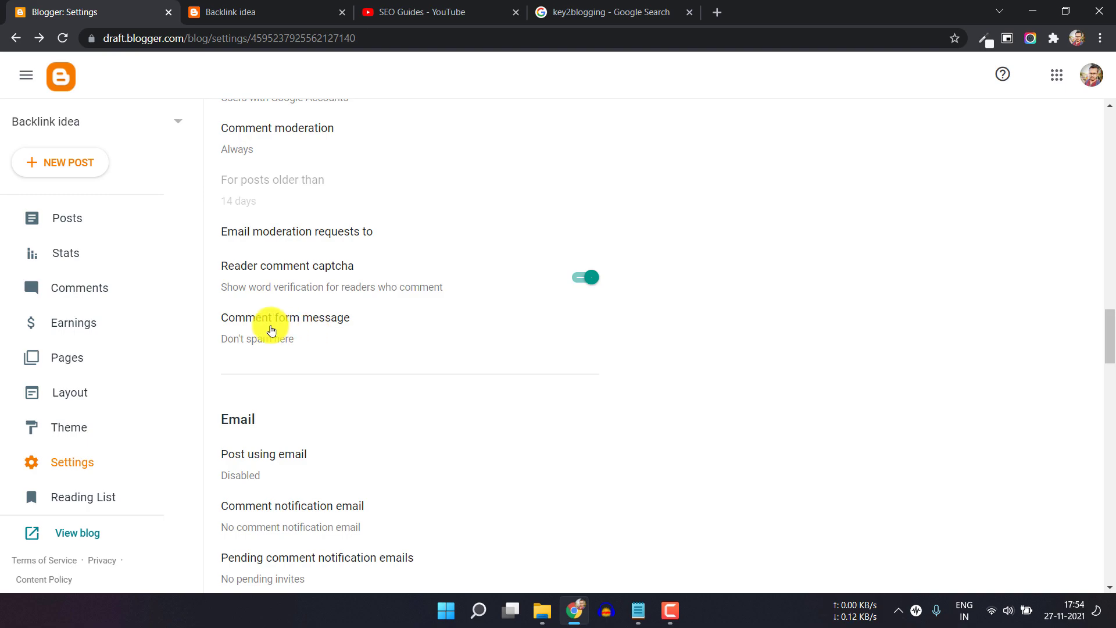
{"action": "left_click", "coordinate": [303, 319]}
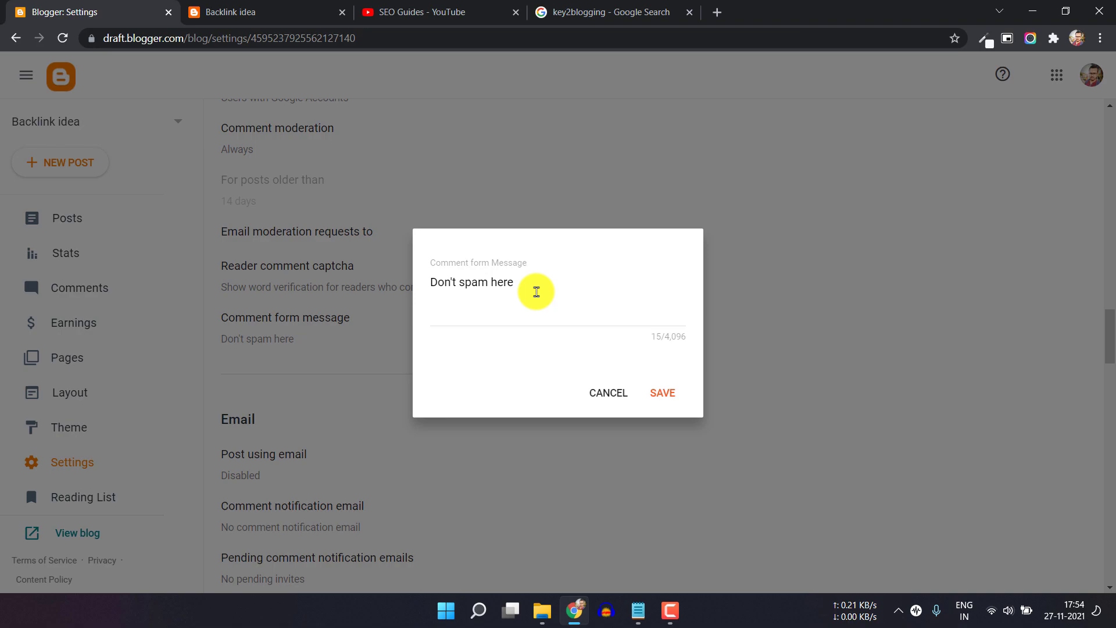
{"action": "left_click", "coordinate": [606, 391]}
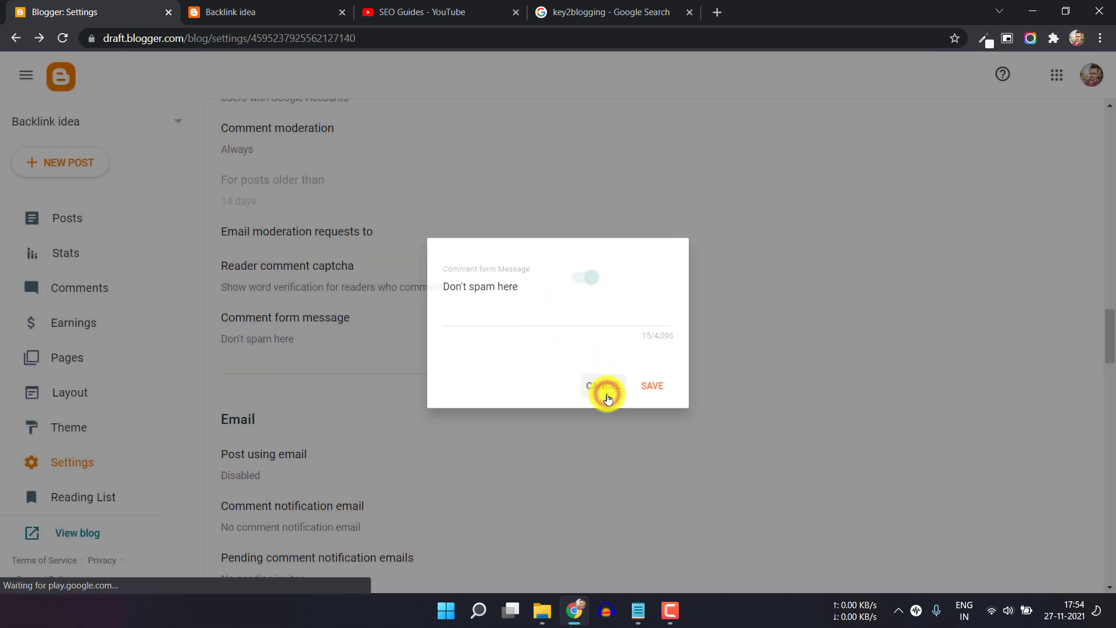
Step: Review the email and formatting settings, inspecting the time zone and date header format options without changing them
{"action": "scroll", "coordinate": [524, 413], "scroll_direction": "down", "scroll_amount": 4}
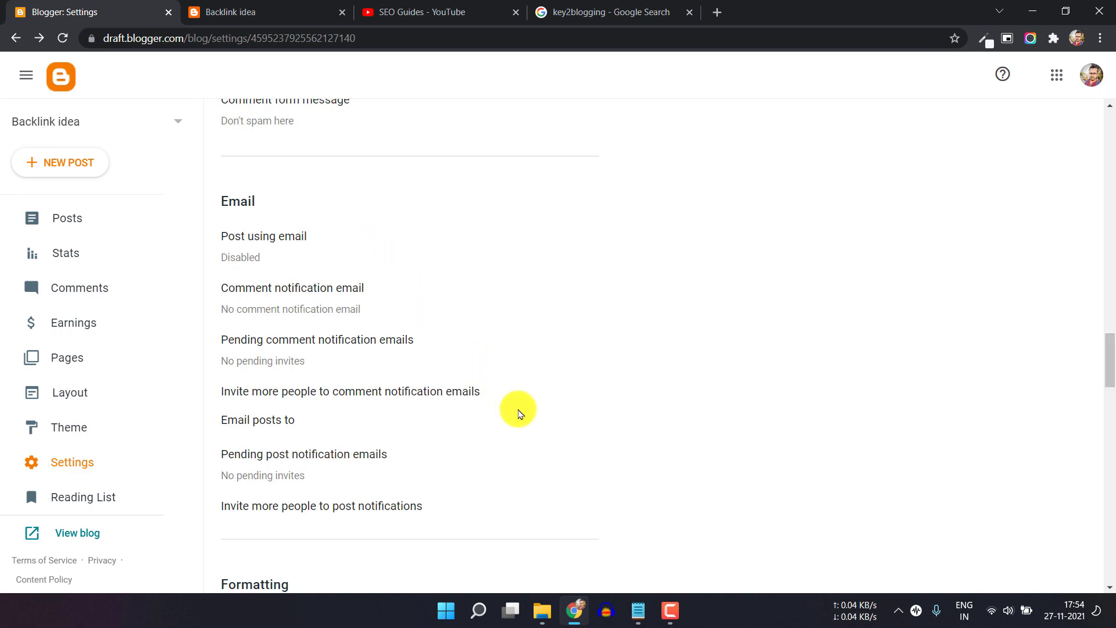
{"action": "scroll", "coordinate": [519, 411], "scroll_direction": "down", "scroll_amount": 5}
{"action": "scroll", "coordinate": [422, 394], "scroll_direction": "down", "scroll_amount": 1}
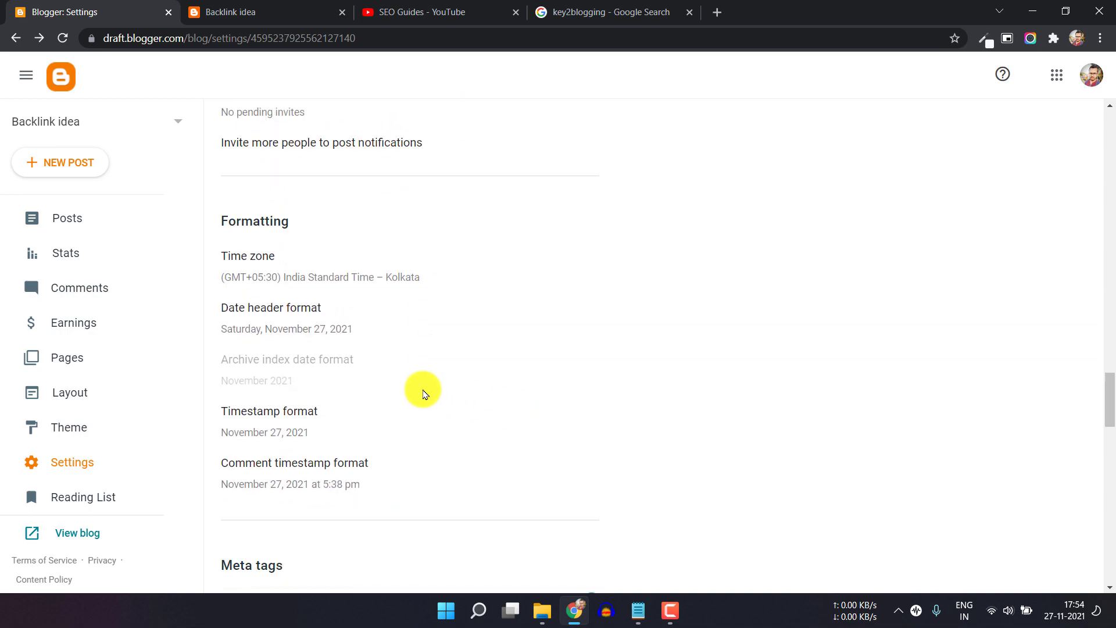
{"action": "left_click", "coordinate": [258, 257]}
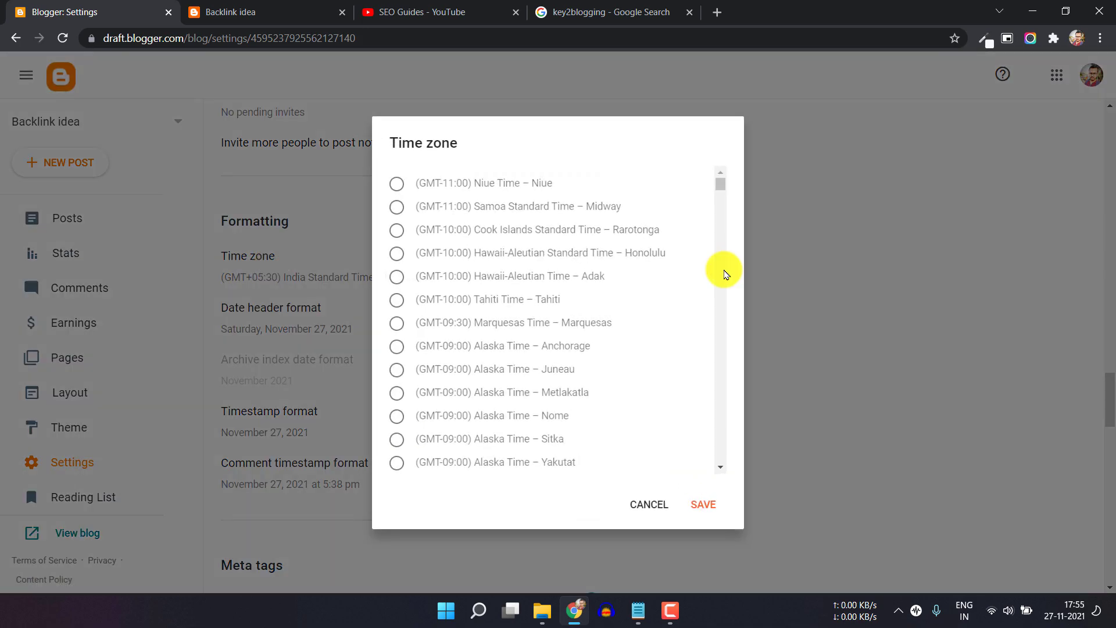
{"action": "left_click", "coordinate": [642, 503]}
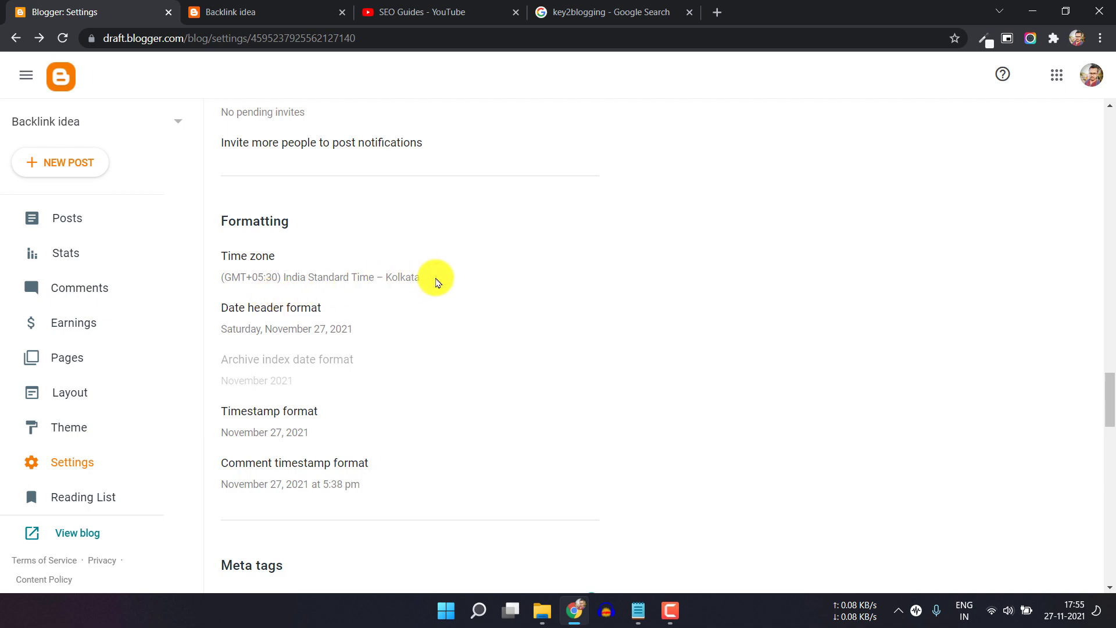
{"action": "scroll", "coordinate": [395, 265], "scroll_direction": "down", "scroll_amount": 1}
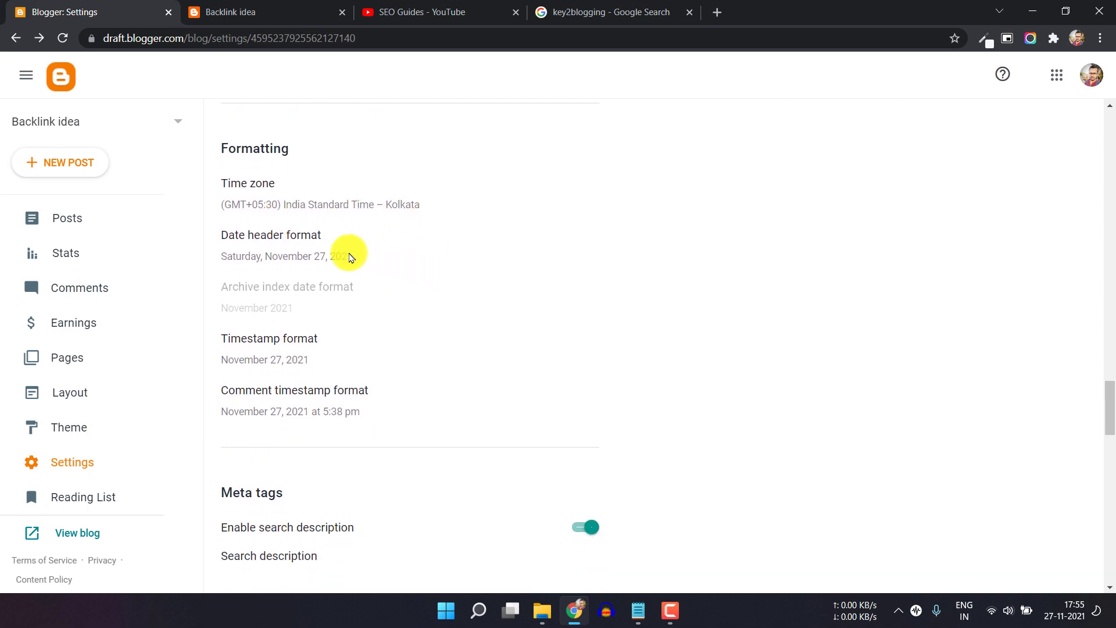
{"action": "left_click", "coordinate": [283, 239]}
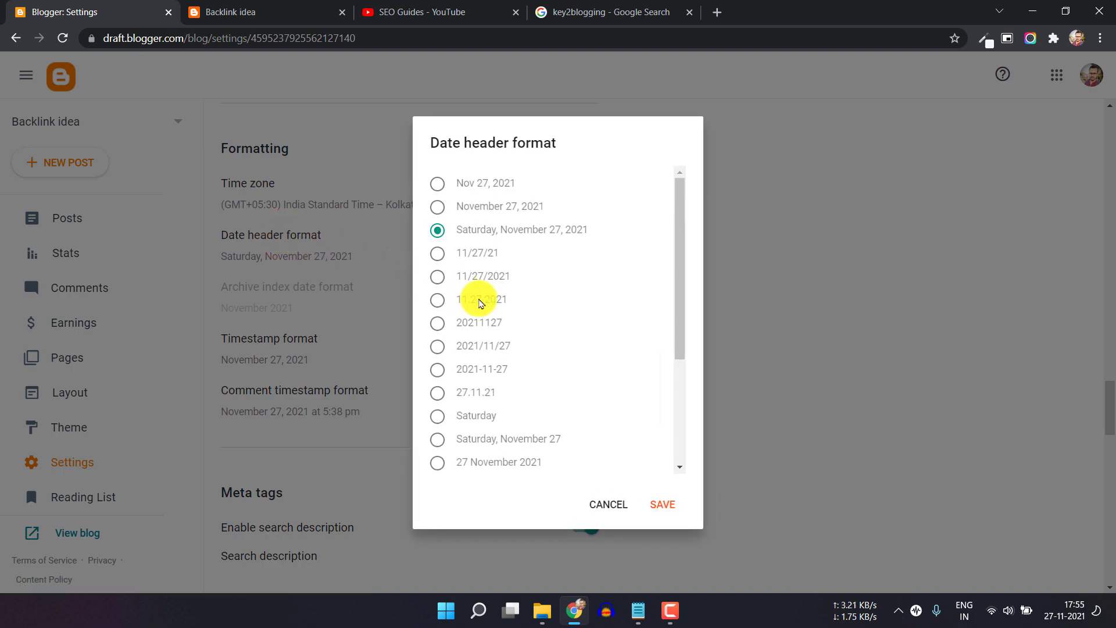
{"action": "left_click", "coordinate": [610, 504]}
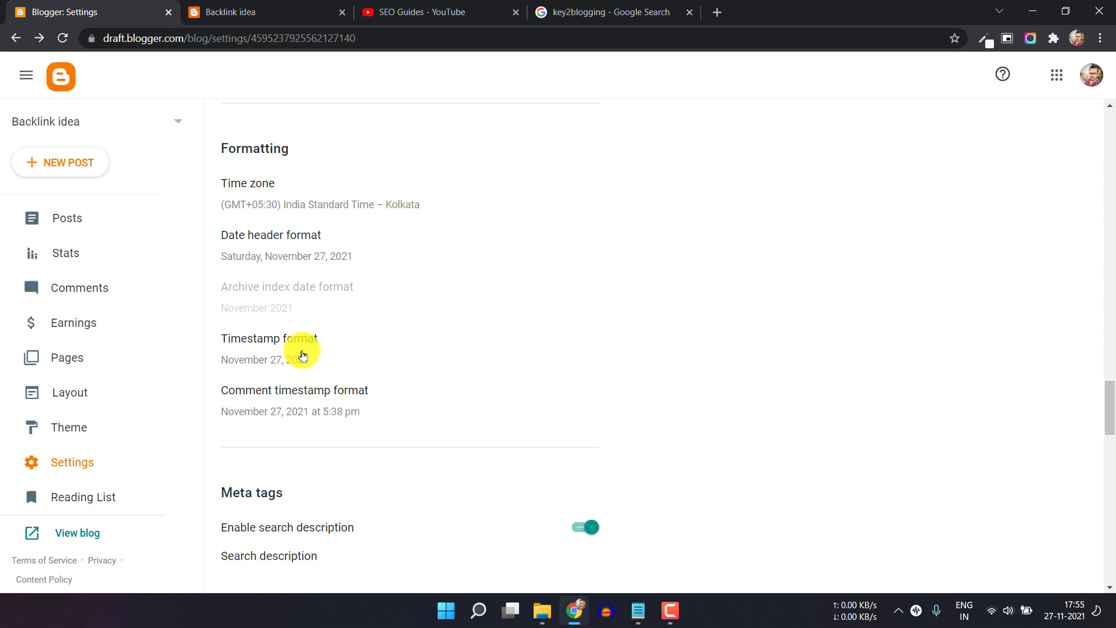
Step: Review the timestamp and meta tag settings and inspect the Custom 404 message field, closing it without a change
{"action": "scroll", "coordinate": [429, 356], "scroll_direction": "down", "scroll_amount": 2}
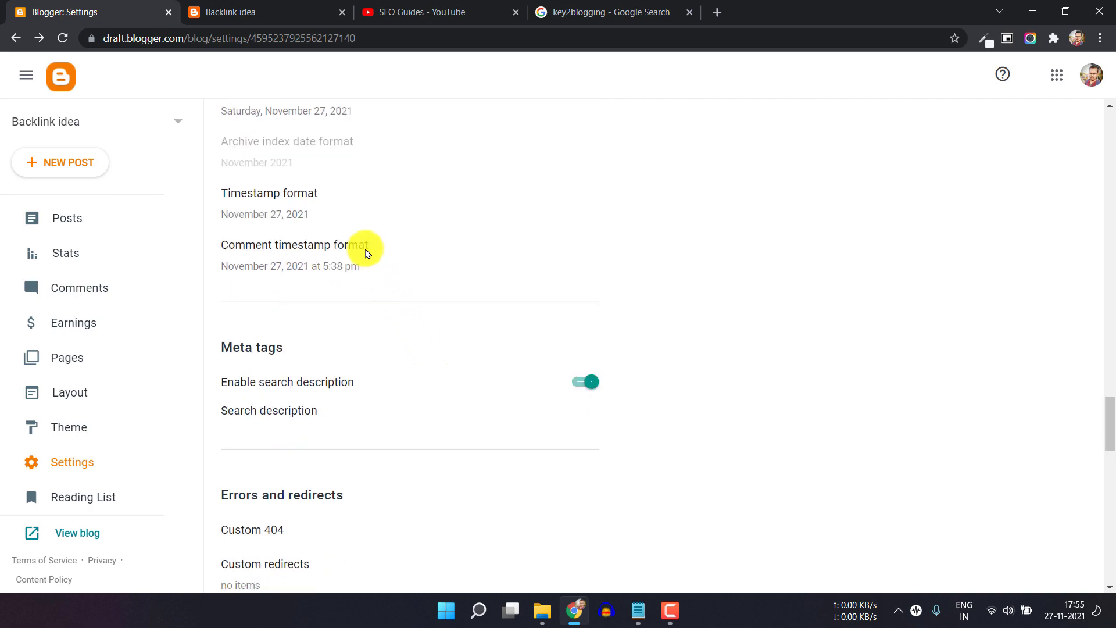
{"action": "scroll", "coordinate": [367, 253], "scroll_direction": "down", "scroll_amount": 2}
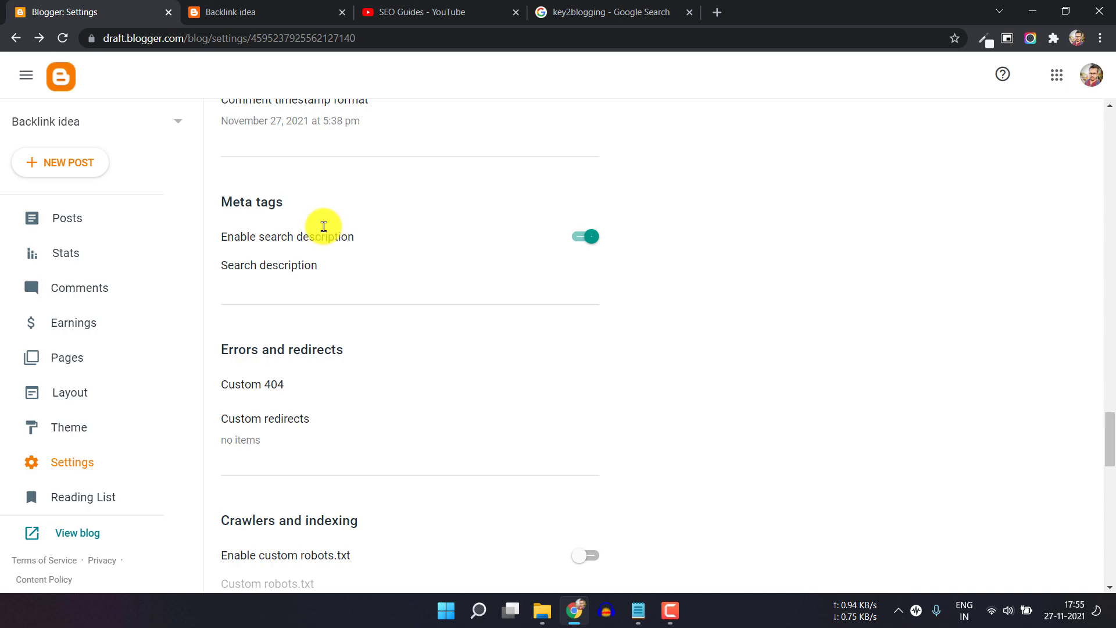
{"action": "scroll", "coordinate": [360, 261], "scroll_direction": "down", "scroll_amount": 3}
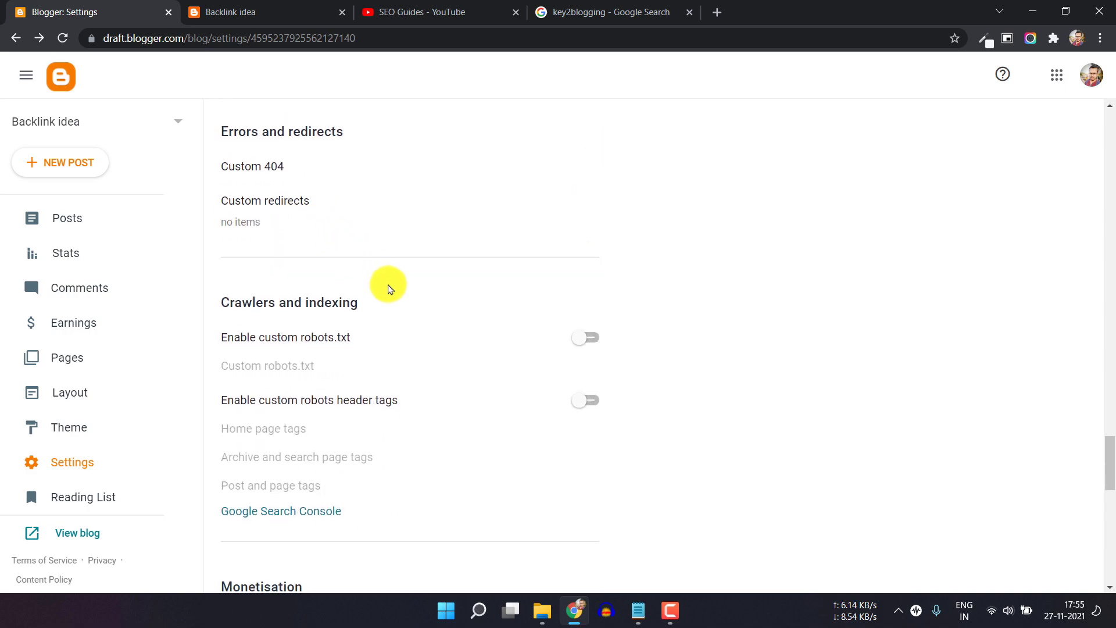
{"action": "left_click", "coordinate": [263, 170]}
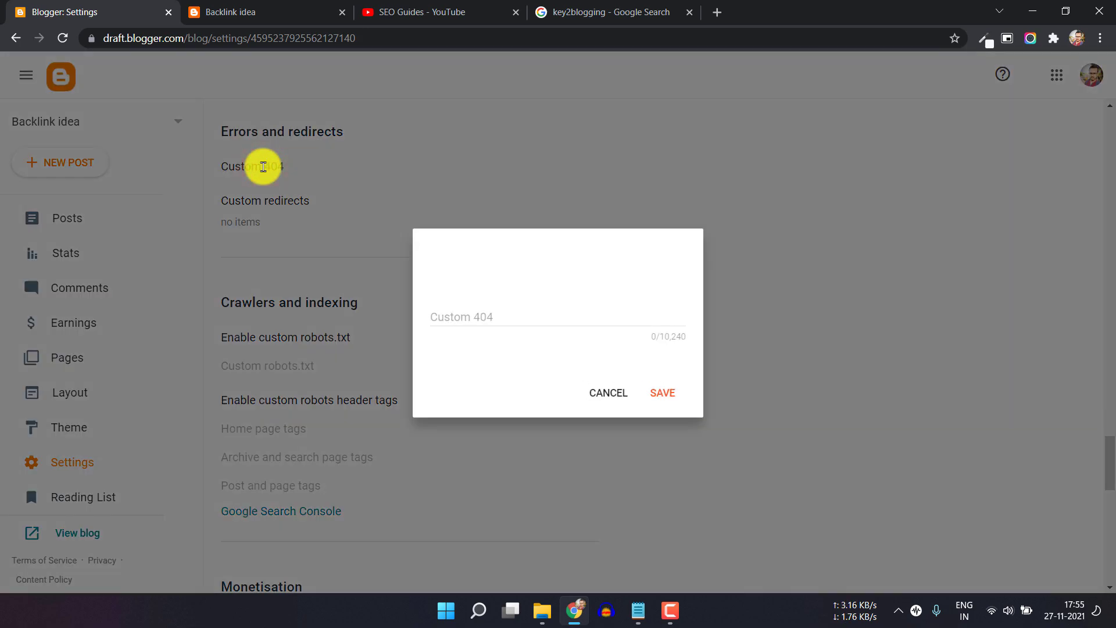
{"action": "left_click", "coordinate": [602, 393]}
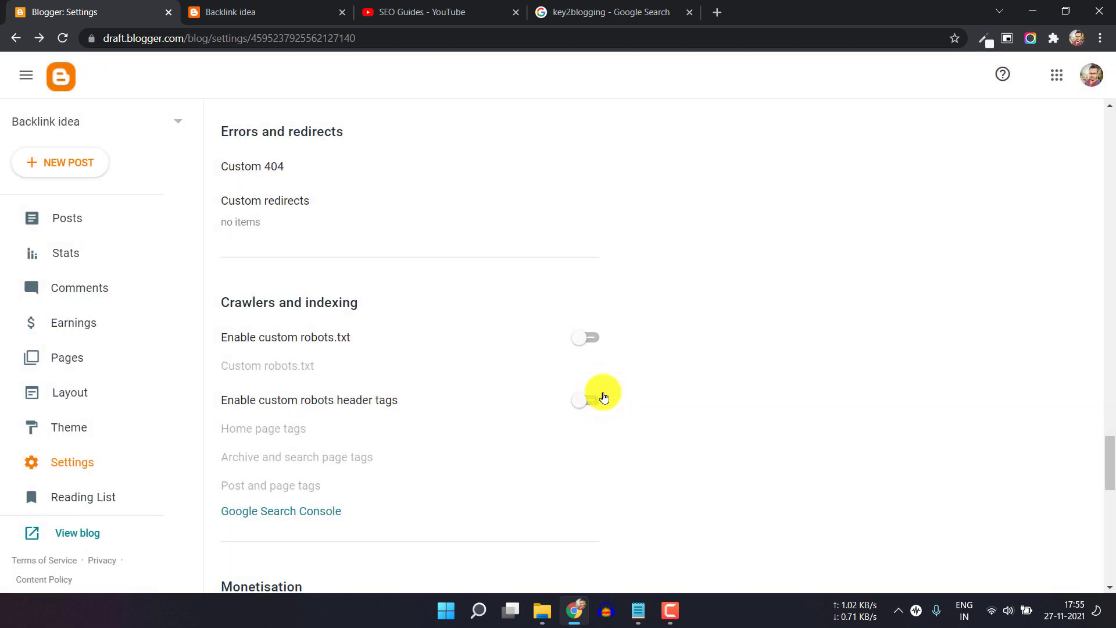
Step: Inspect the From, To and Permanent options for adding a custom redirect, closing the form and the redirects list without saving
{"action": "left_click", "coordinate": [263, 204]}
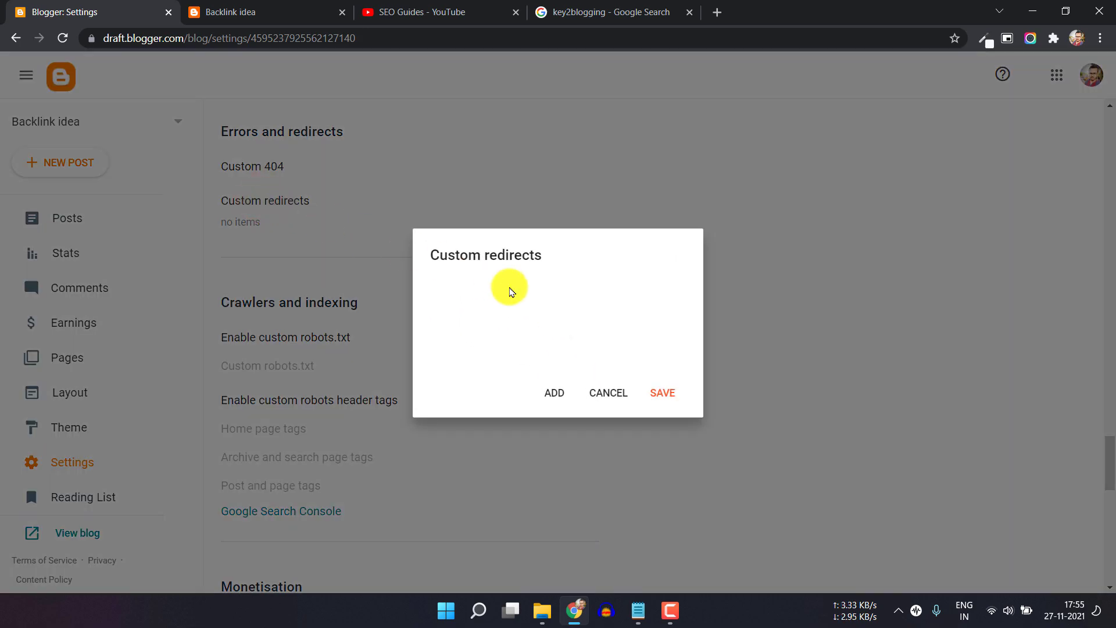
{"action": "left_click", "coordinate": [552, 395]}
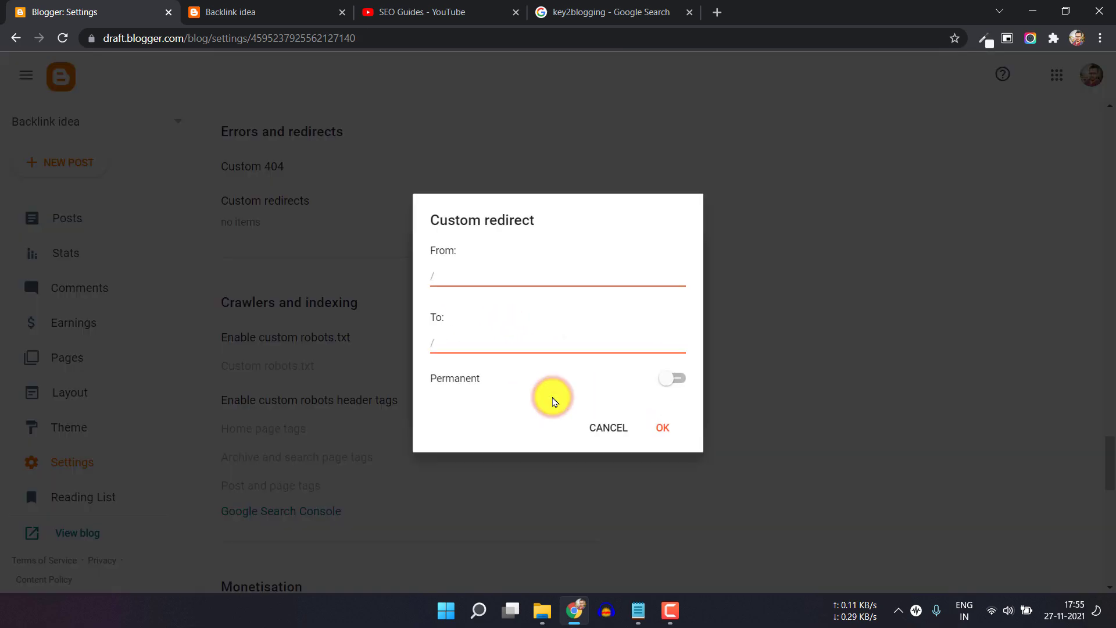
{"action": "left_click", "coordinate": [455, 281]}
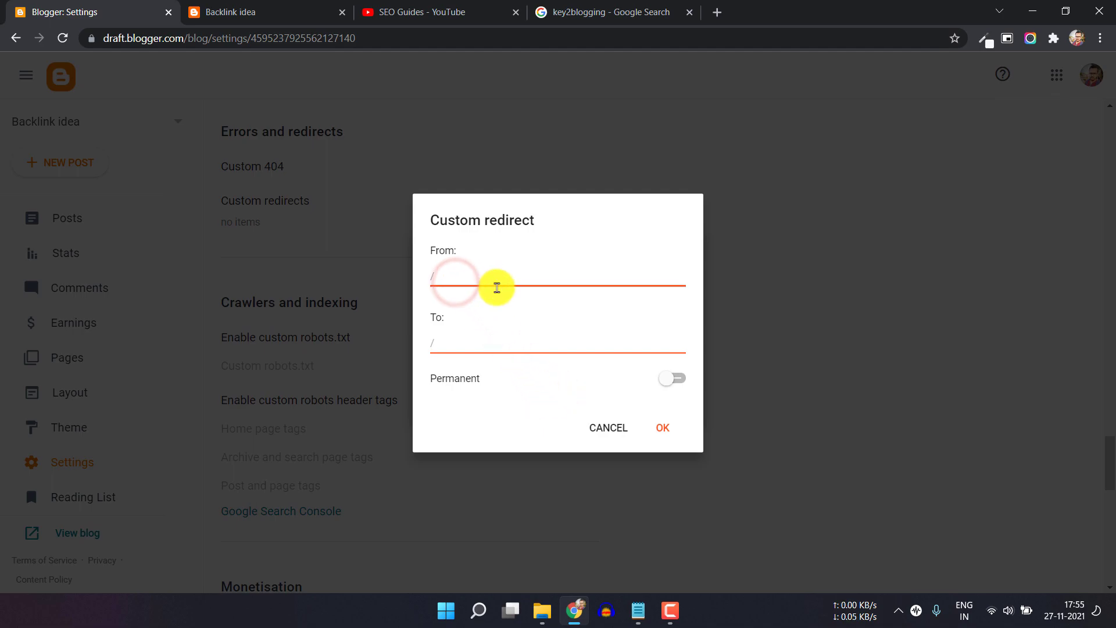
{"action": "left_click", "coordinate": [462, 341]}
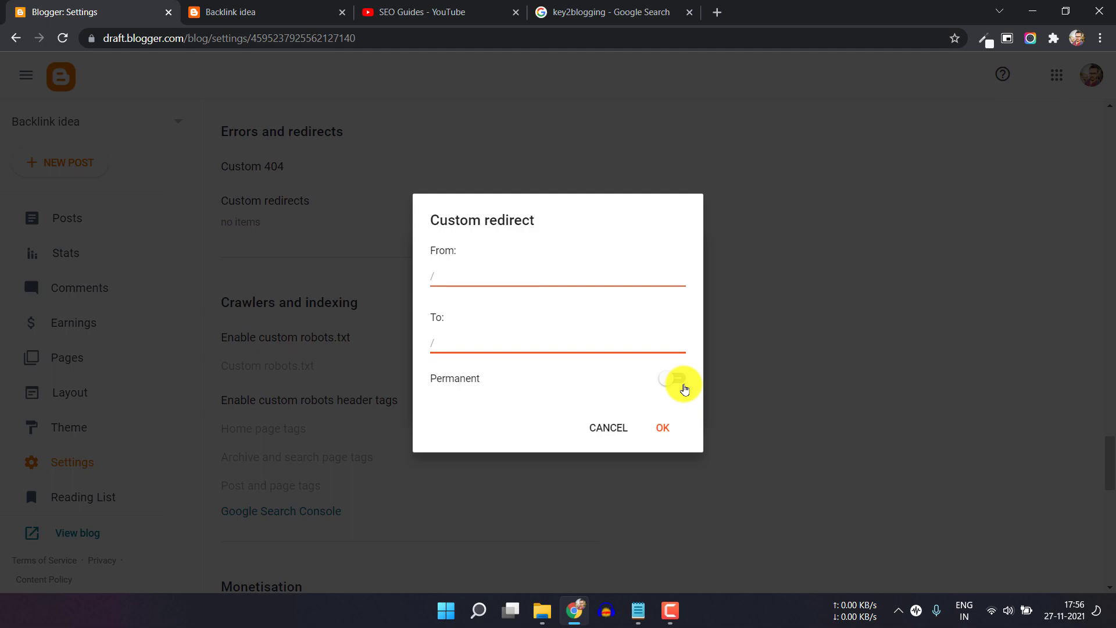
{"action": "left_click", "coordinate": [609, 429]}
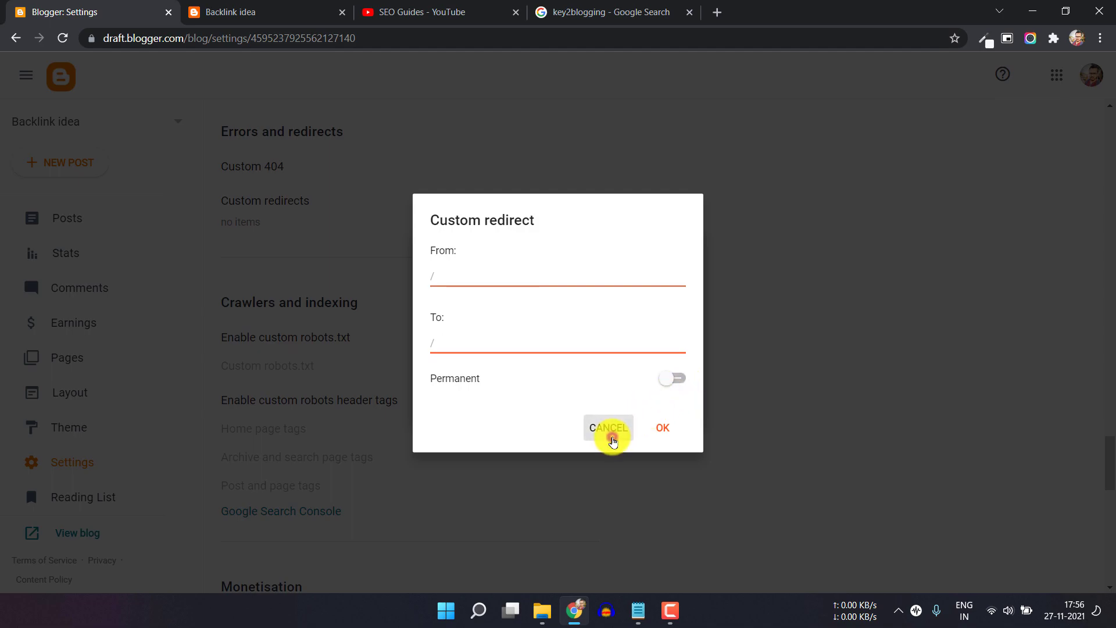
{"action": "left_click", "coordinate": [608, 395]}
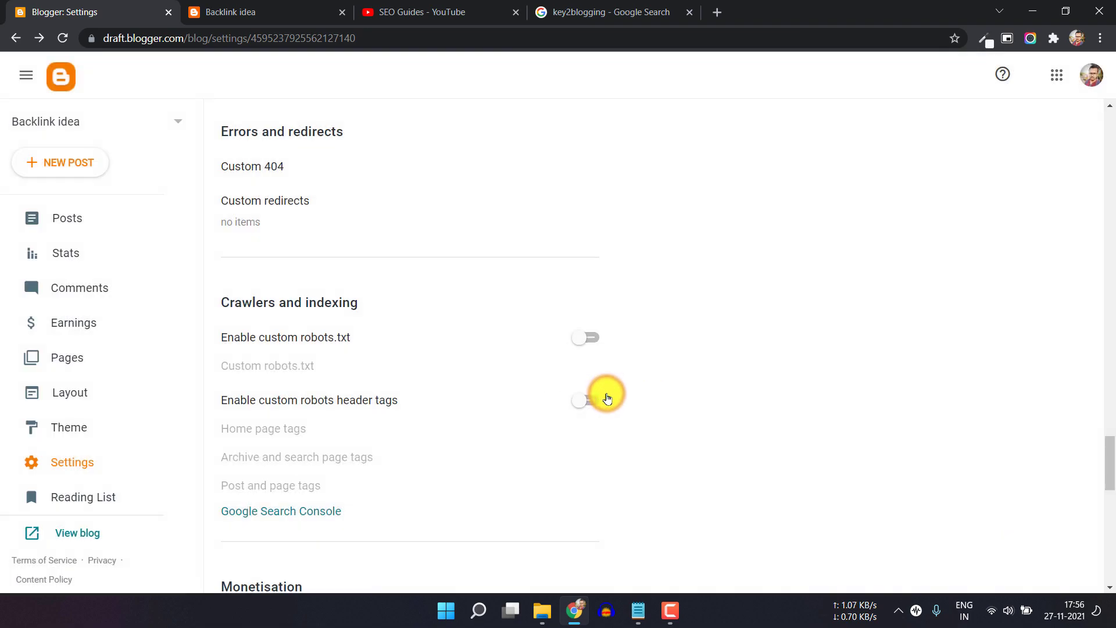
Step: Enable custom robots.txt for the blog and open its empty text field for editing
{"action": "left_click", "coordinate": [588, 337]}
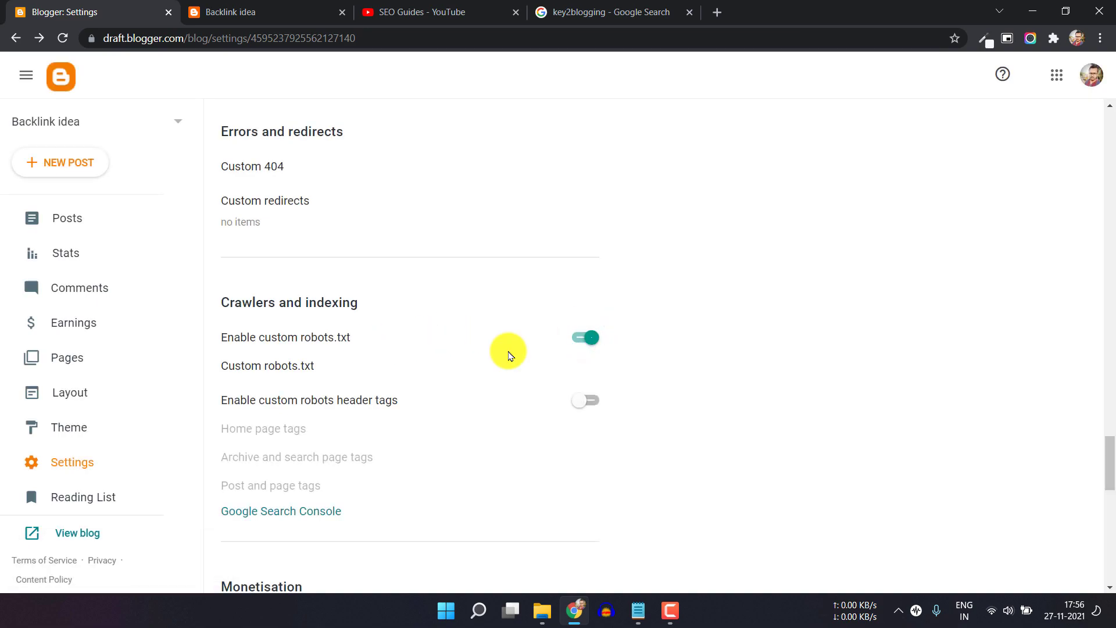
{"action": "left_click", "coordinate": [288, 366]}
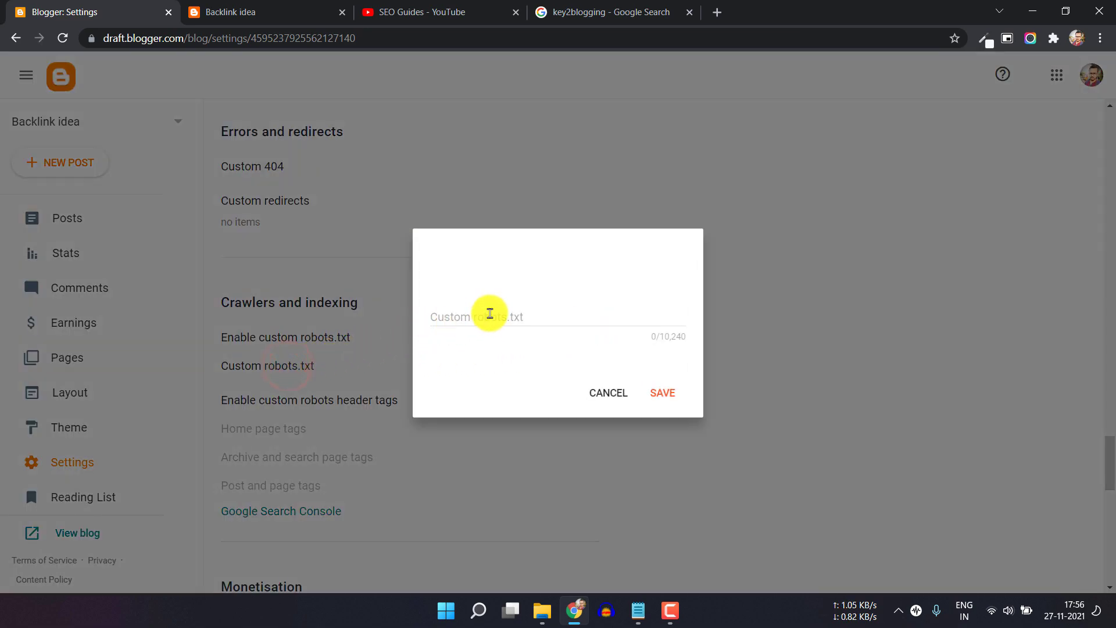
{"action": "left_click", "coordinate": [490, 313]}
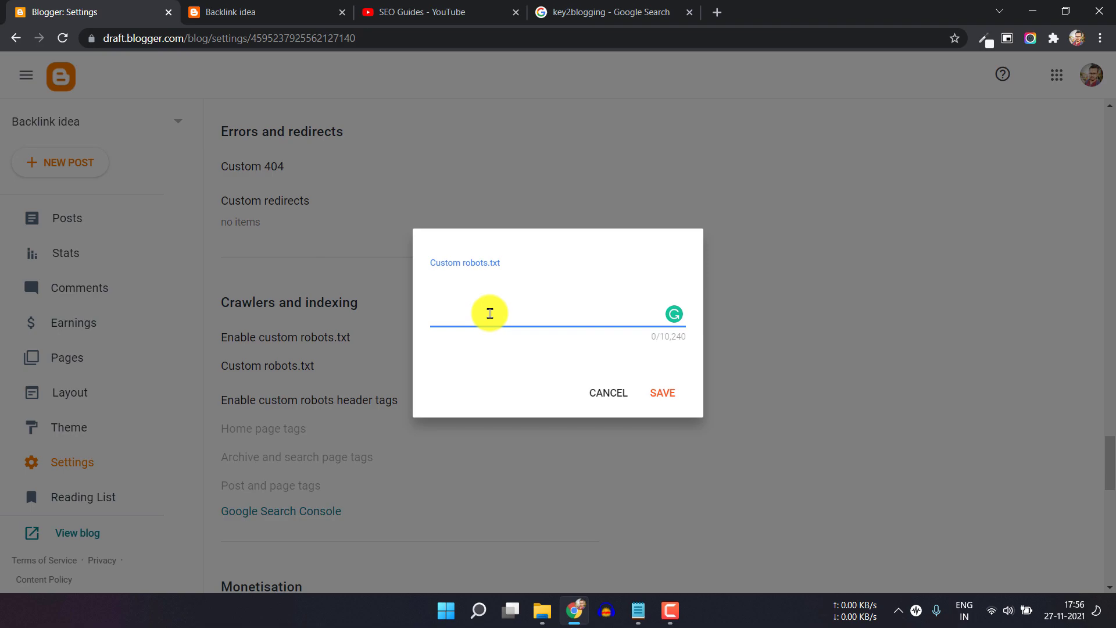
Step: Open the techyleaf.in website in a new browser tab
{"action": "left_click", "coordinate": [720, 12]}
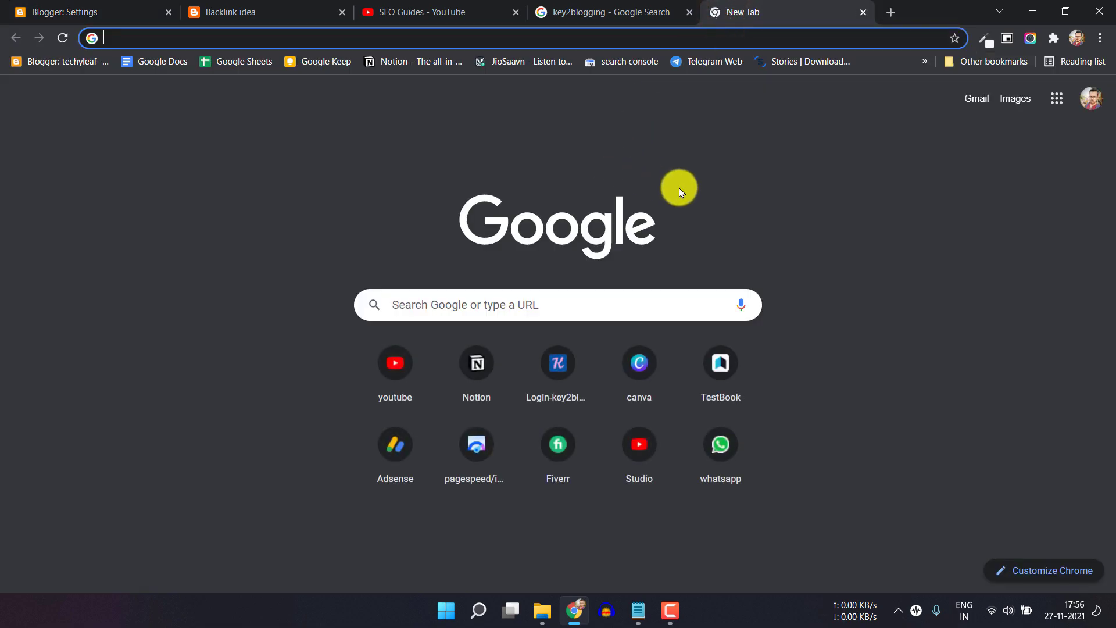
{"action": "type", "text": "te"}
{"action": "key", "text": "Return"}
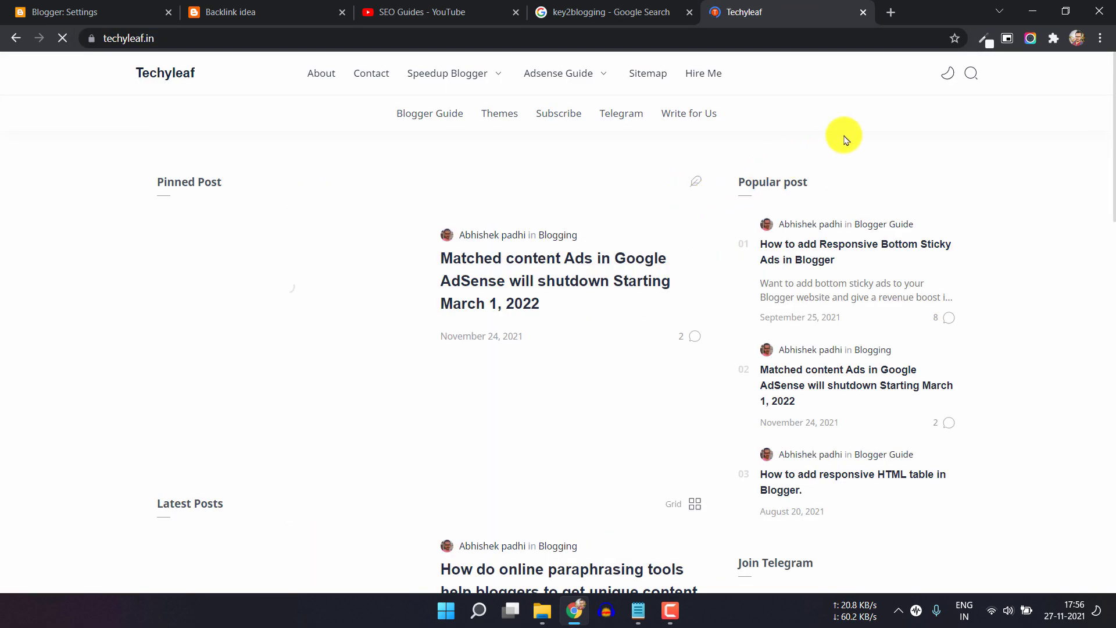
Step: Search the Techyleaf blog for "indexing" and open the article "How to fix crawling and indexing issue in Blogger?"
{"action": "left_click", "coordinate": [972, 74]}
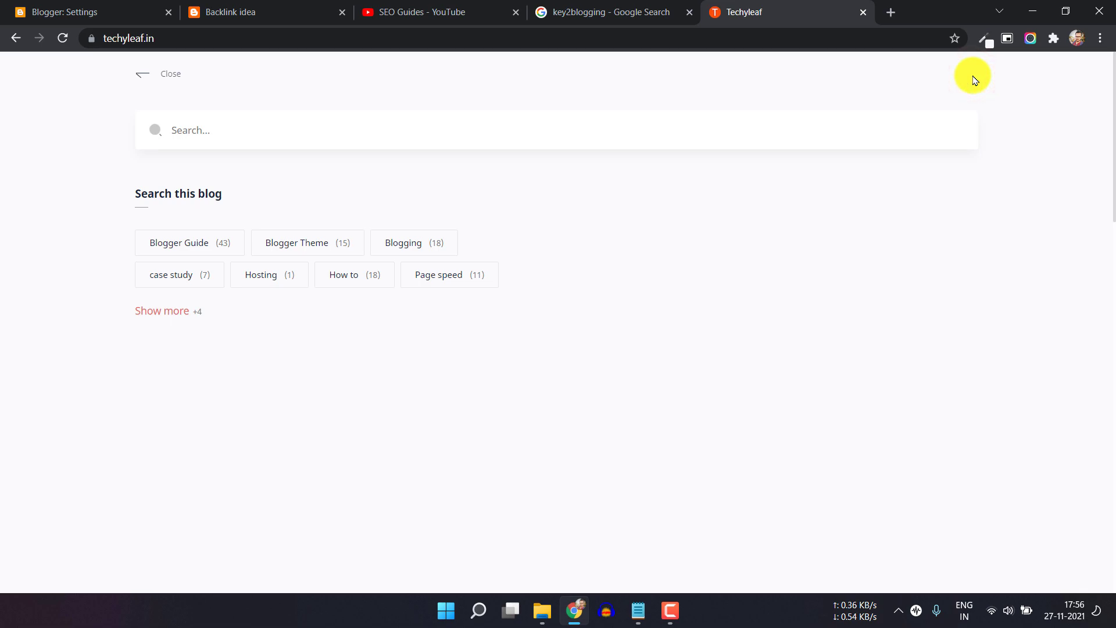
{"action": "left_click", "coordinate": [263, 128]}
{"action": "type", "text": "indexing"}
{"action": "key", "text": "Return"}
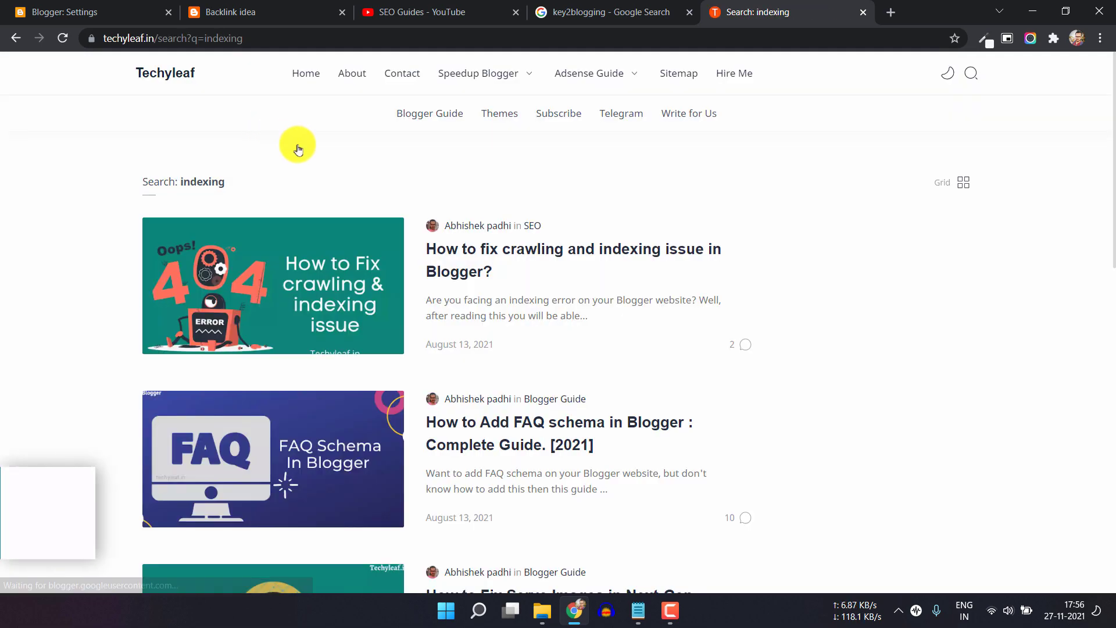
{"action": "left_click", "coordinate": [533, 251]}
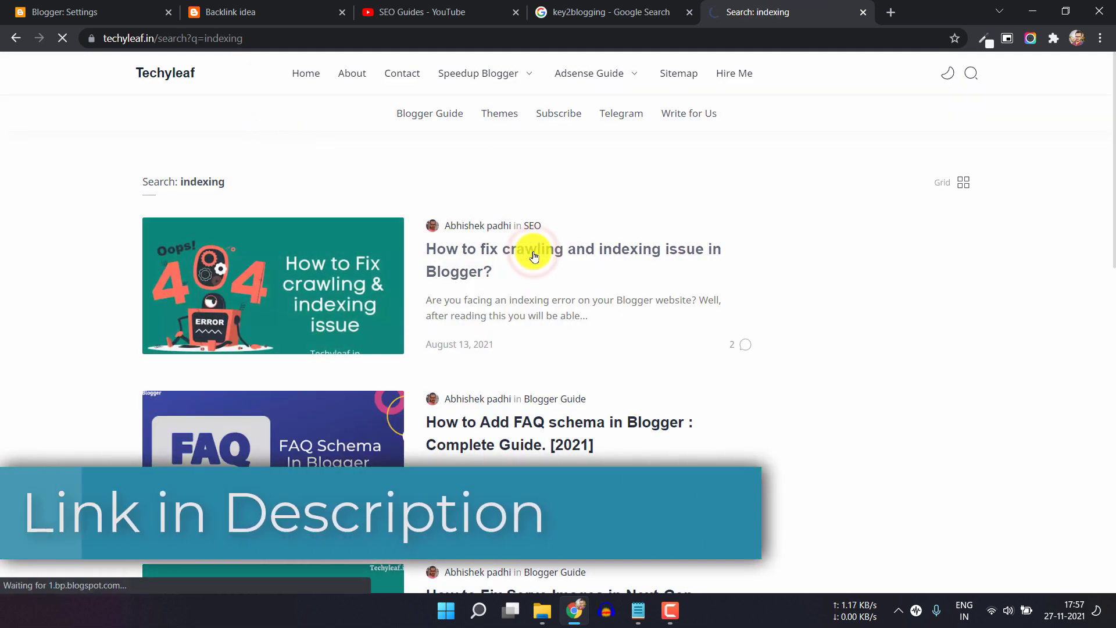
{"action": "scroll", "coordinate": [419, 323], "scroll_direction": "down", "scroll_amount": 5}
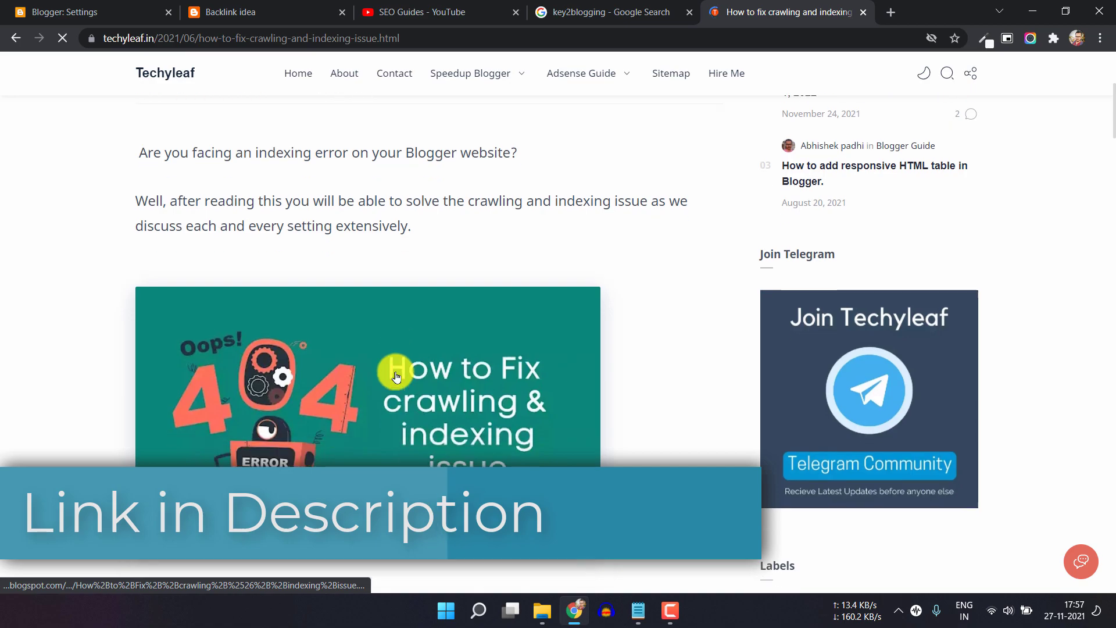
Step: Examine the article's robots.txt code, its Sitemap line and the extra sitemap line for sites with more than 500 pages
{"action": "scroll", "coordinate": [397, 375], "scroll_direction": "down", "scroll_amount": 15}
{"action": "scroll", "coordinate": [419, 382], "scroll_direction": "down", "scroll_amount": 16}
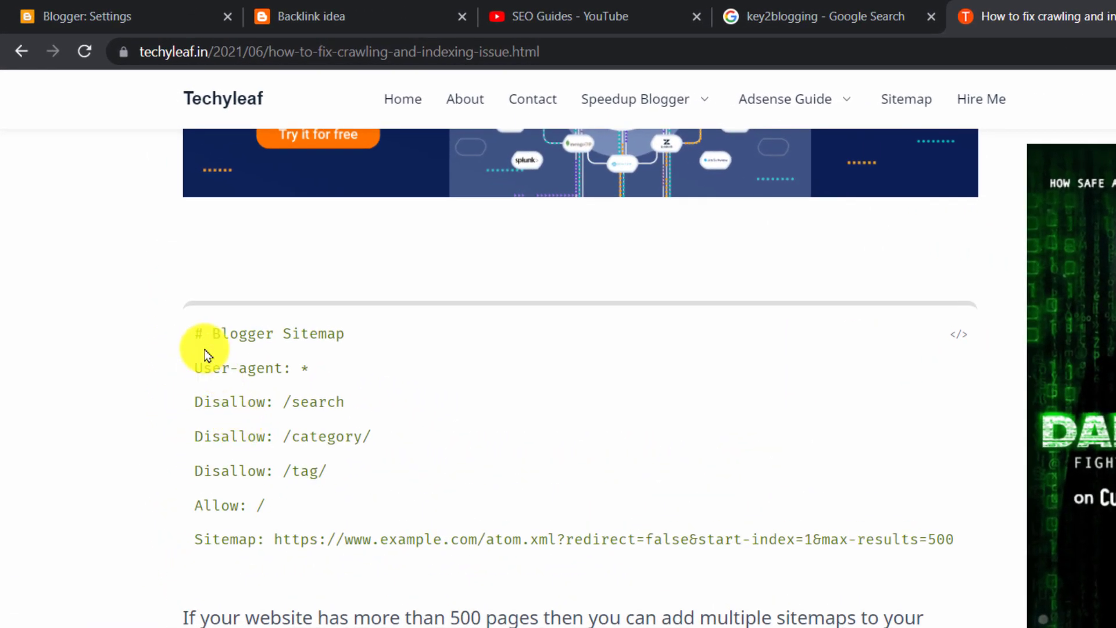
{"action": "left_click_drag", "start_coordinate": [344, 540], "coordinate": [461, 535]}
{"action": "left_click", "coordinate": [417, 525]}
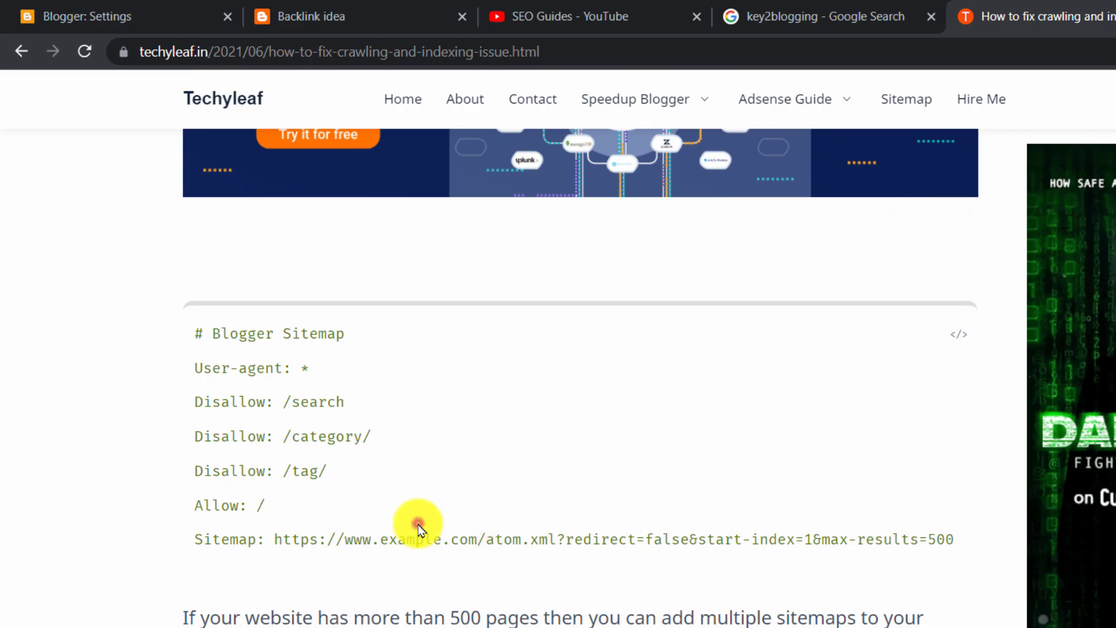
{"action": "scroll", "coordinate": [418, 524], "scroll_direction": "down", "scroll_amount": 3}
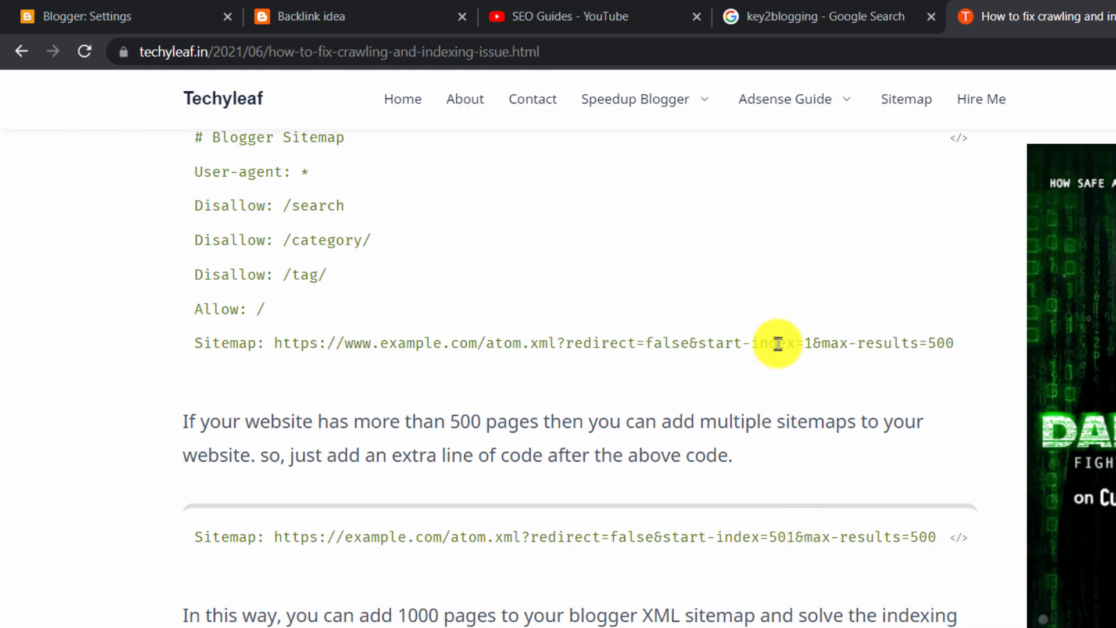
{"action": "left_click_drag", "start_coordinate": [929, 340], "coordinate": [955, 339]}
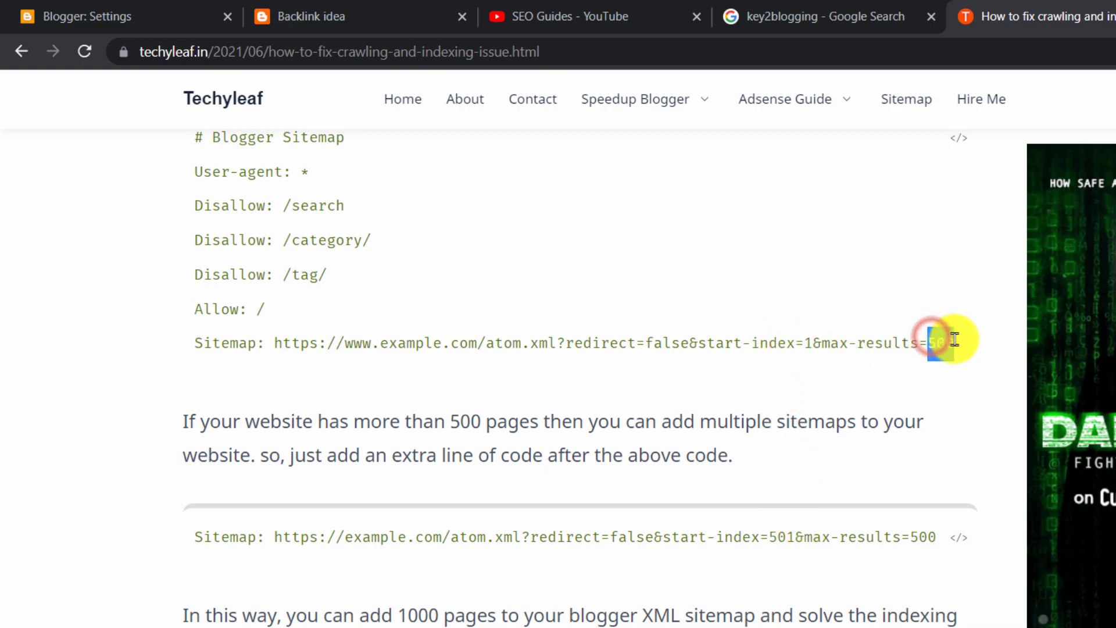
{"action": "double_click", "coordinate": [771, 536]}
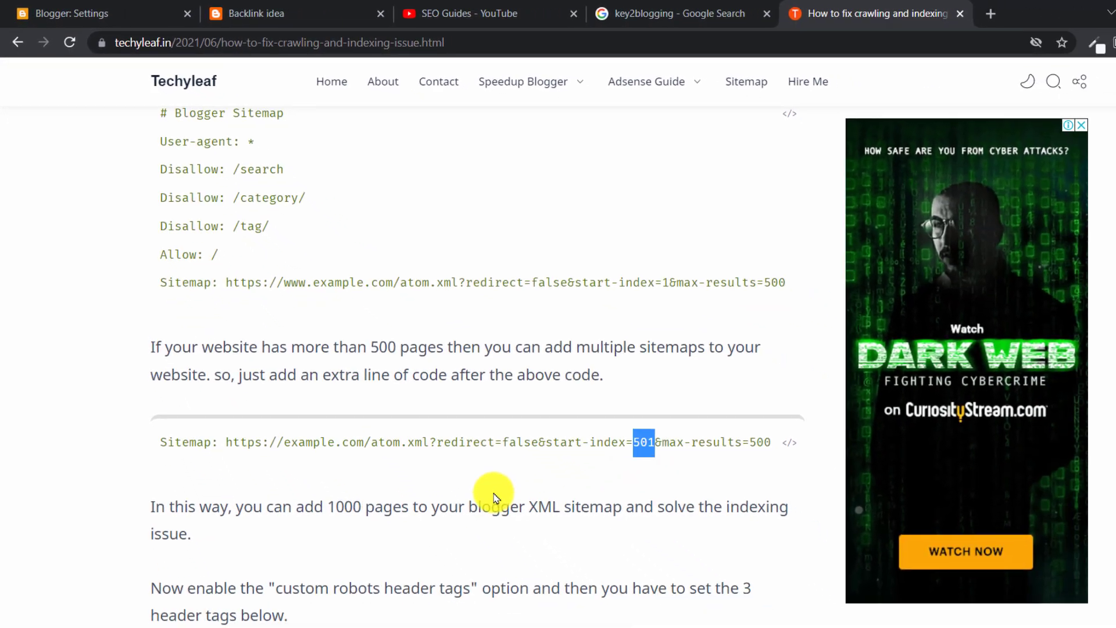
{"action": "scroll", "coordinate": [582, 581], "scroll_direction": "down", "scroll_amount": 2}
{"action": "scroll", "coordinate": [488, 441], "scroll_direction": "up", "scroll_amount": 5}
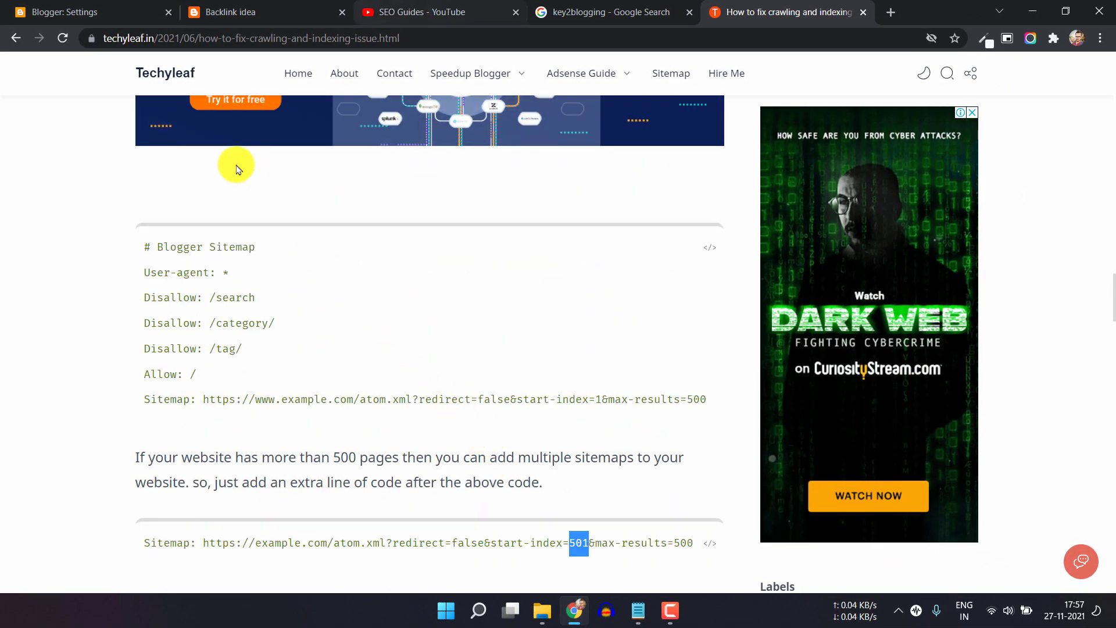
Step: Return to the Blogger settings, dismiss the custom robots.txt field without saving and enable custom robots header tags
{"action": "left_click", "coordinate": [85, 11]}
{"action": "left_click", "coordinate": [620, 396]}
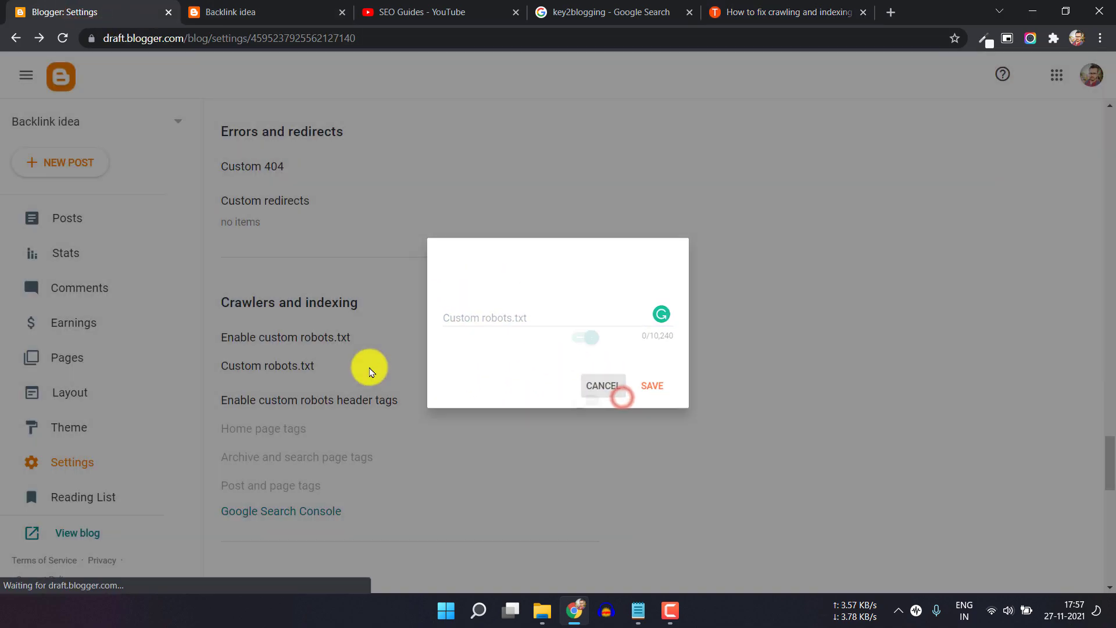
{"action": "left_click", "coordinate": [589, 400]}
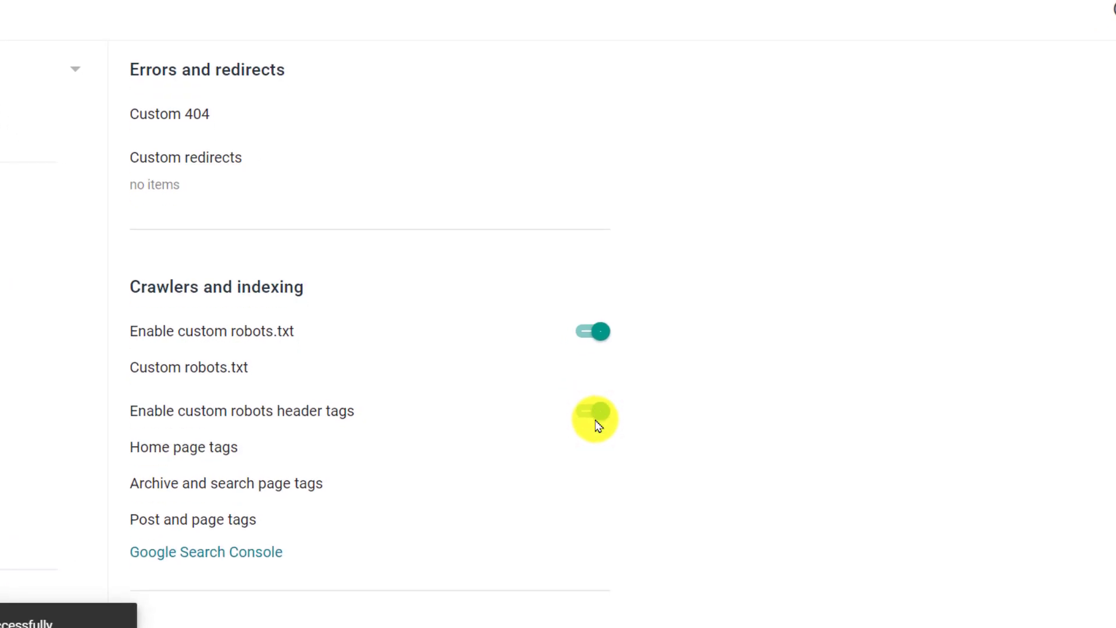
Step: Enable the all and noodp robot tags for the home page and save them
{"action": "scroll", "coordinate": [599, 425], "scroll_direction": "down", "scroll_amount": 1}
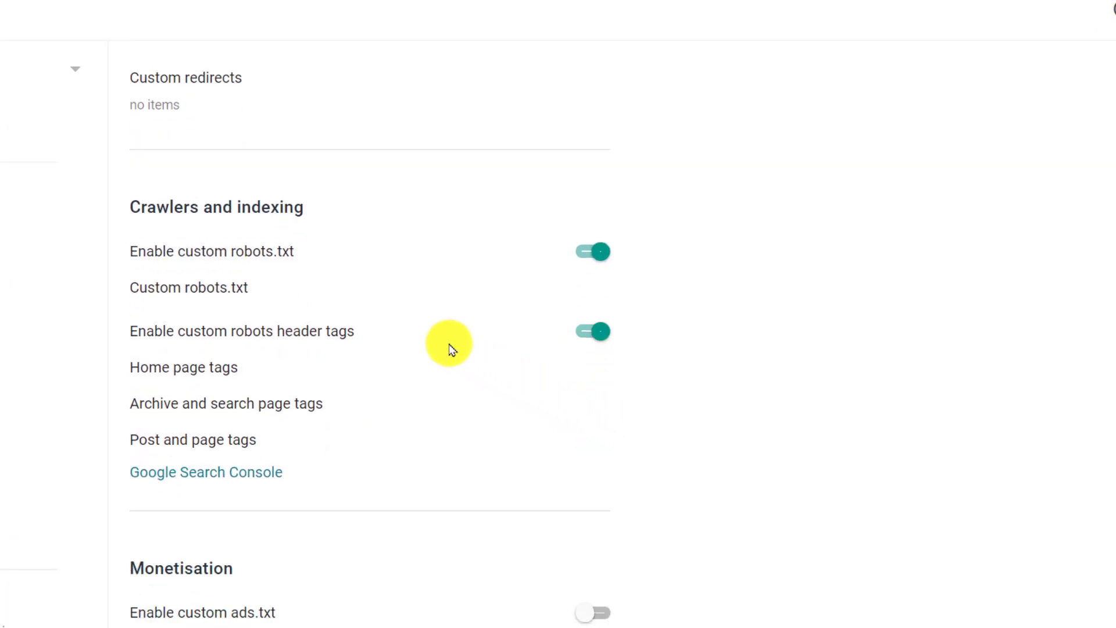
{"action": "left_click", "coordinate": [213, 370]}
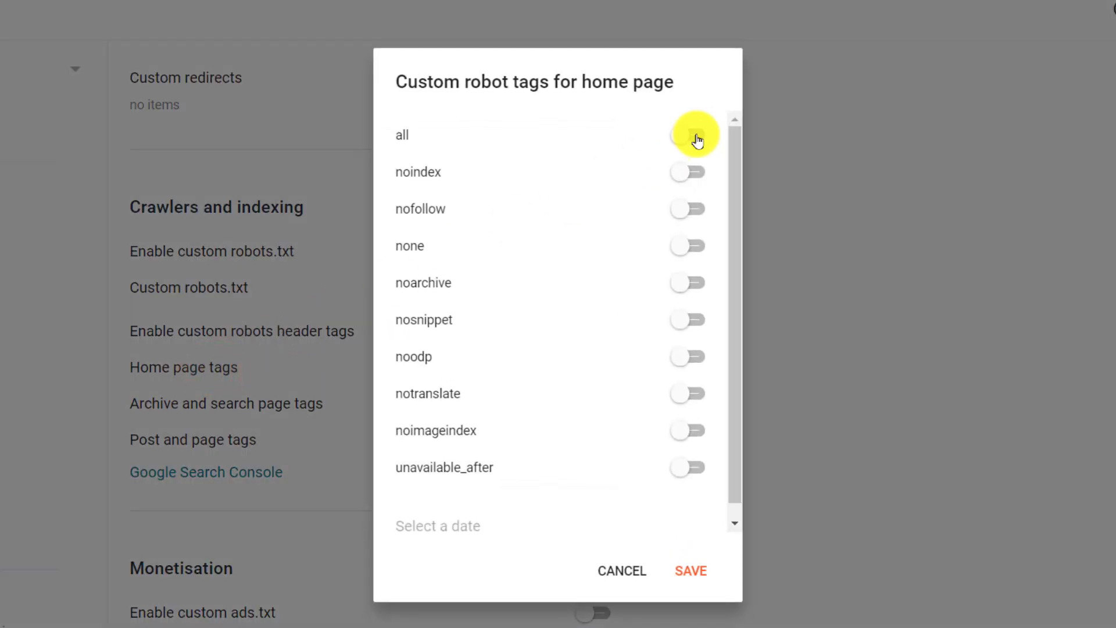
{"action": "left_click", "coordinate": [698, 138]}
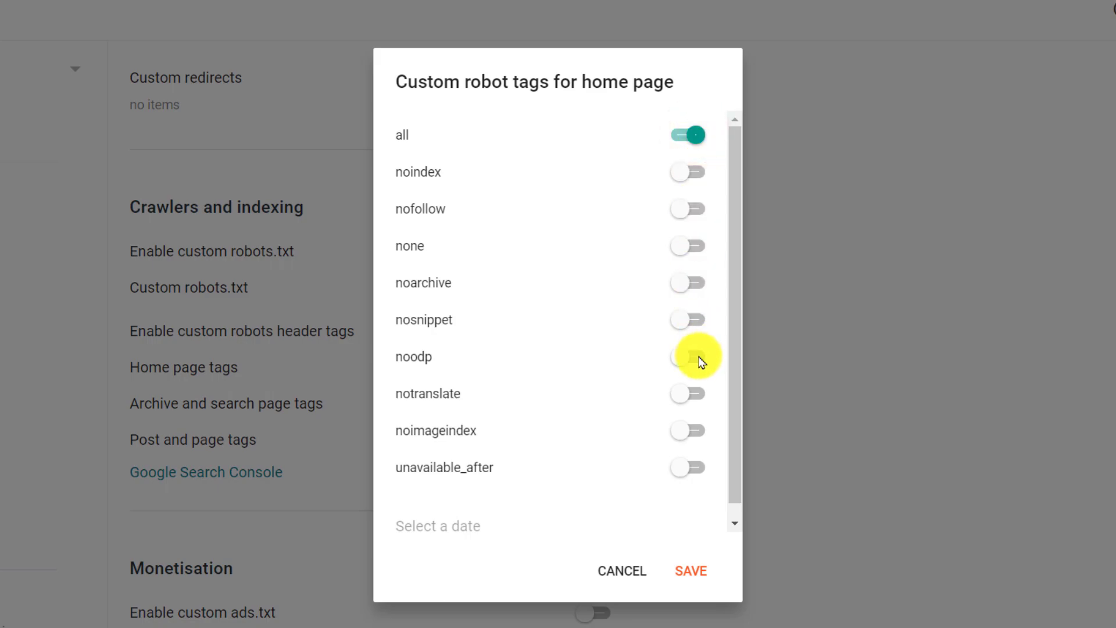
{"action": "left_click", "coordinate": [698, 359]}
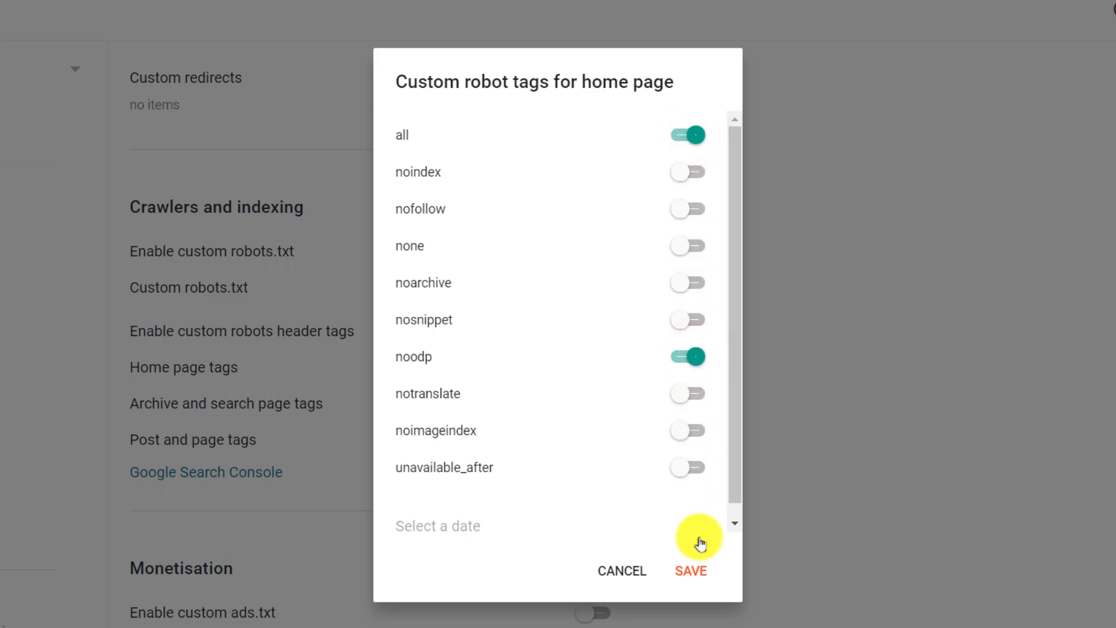
{"action": "left_click", "coordinate": [699, 570]}
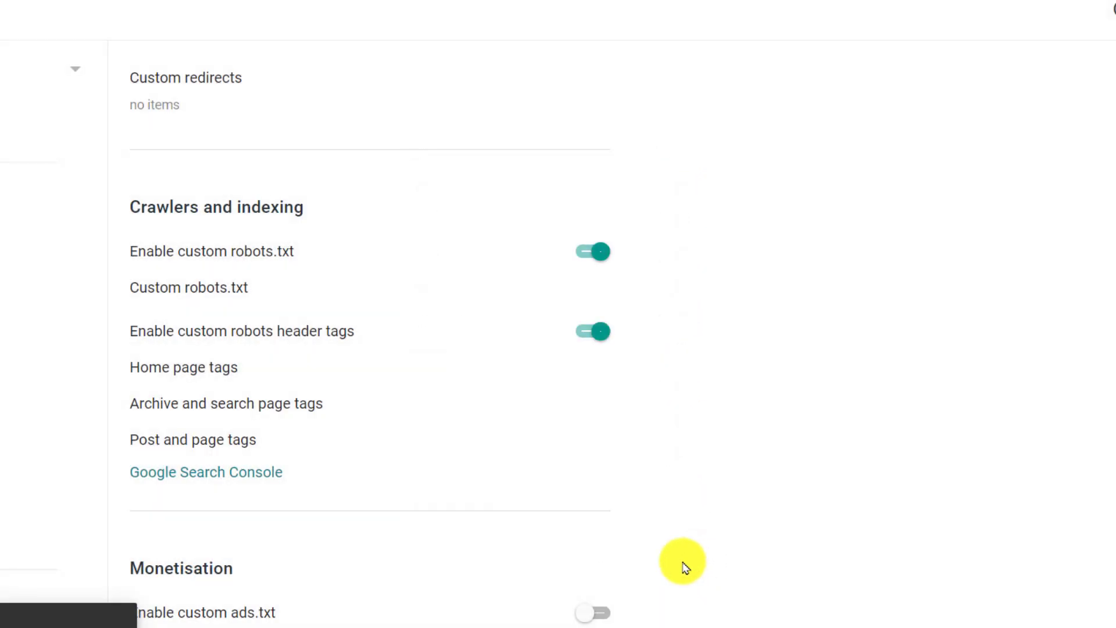
Step: Enable the noindex and noodp robot tags for archive and search pages and save them
{"action": "left_click", "coordinate": [227, 405]}
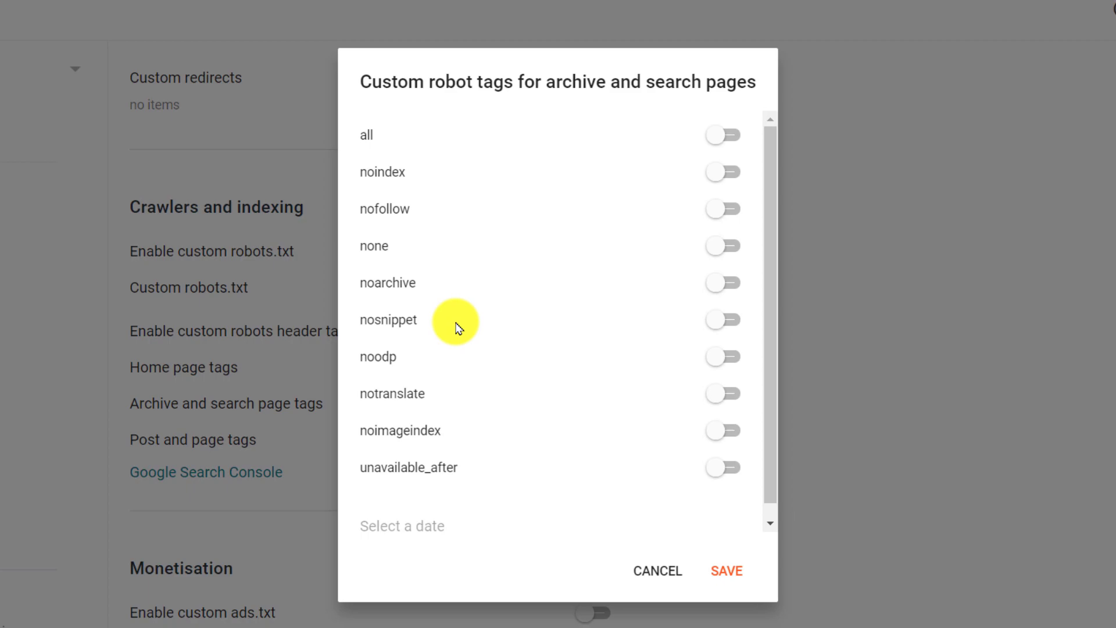
{"action": "left_click", "coordinate": [727, 170]}
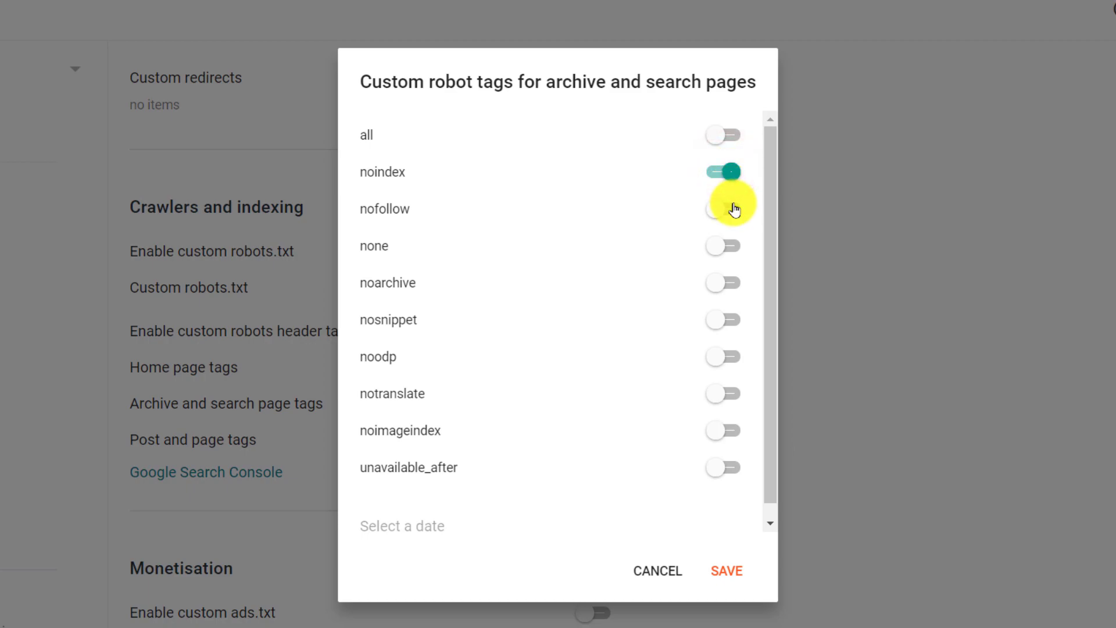
{"action": "left_click", "coordinate": [724, 362]}
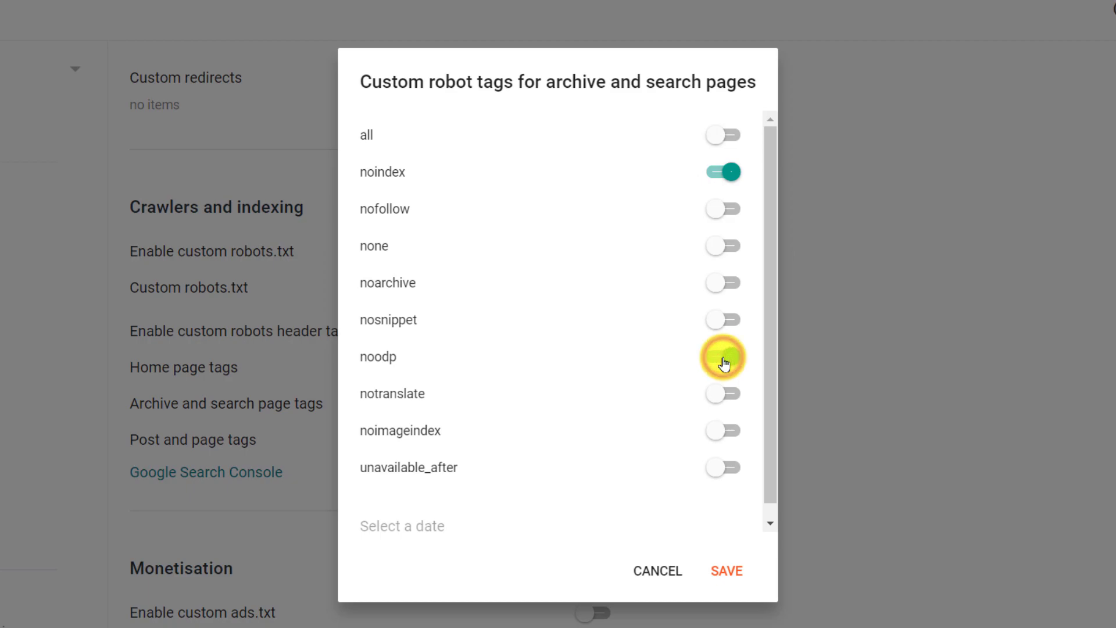
{"action": "left_click", "coordinate": [731, 571]}
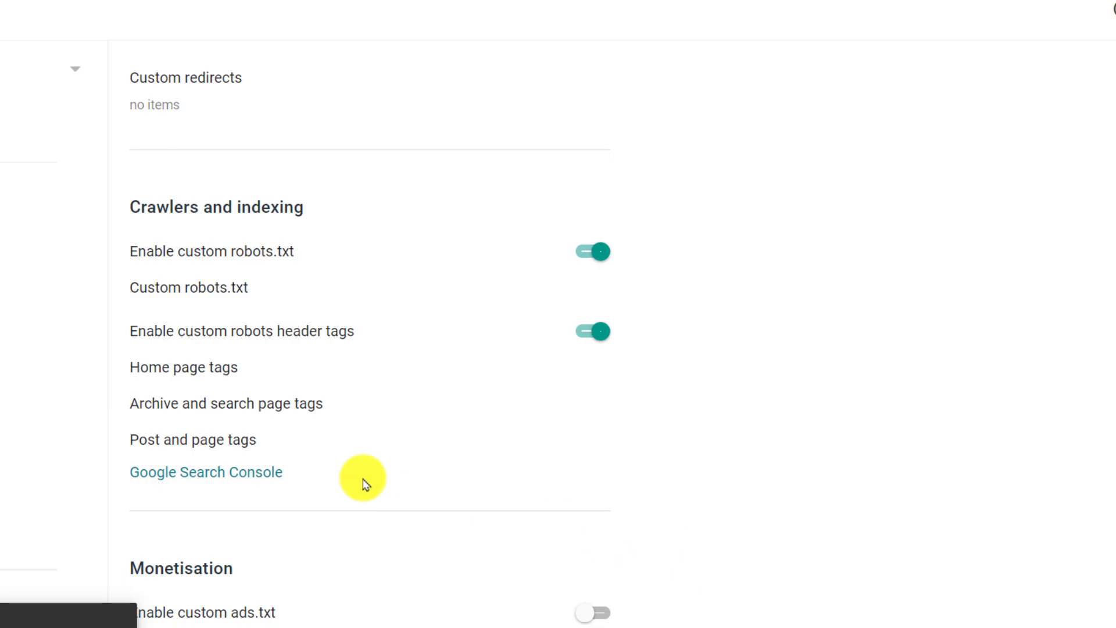
Step: Enable the all and noodp robot tags for posts and pages and save them
{"action": "left_click", "coordinate": [192, 442]}
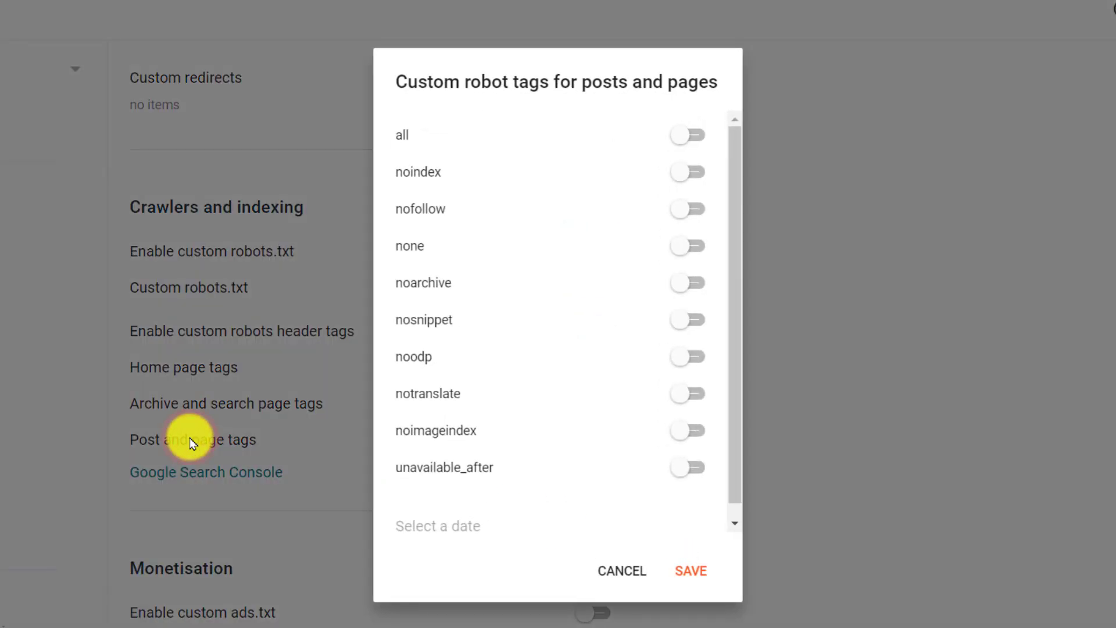
{"action": "left_click", "coordinate": [689, 136]}
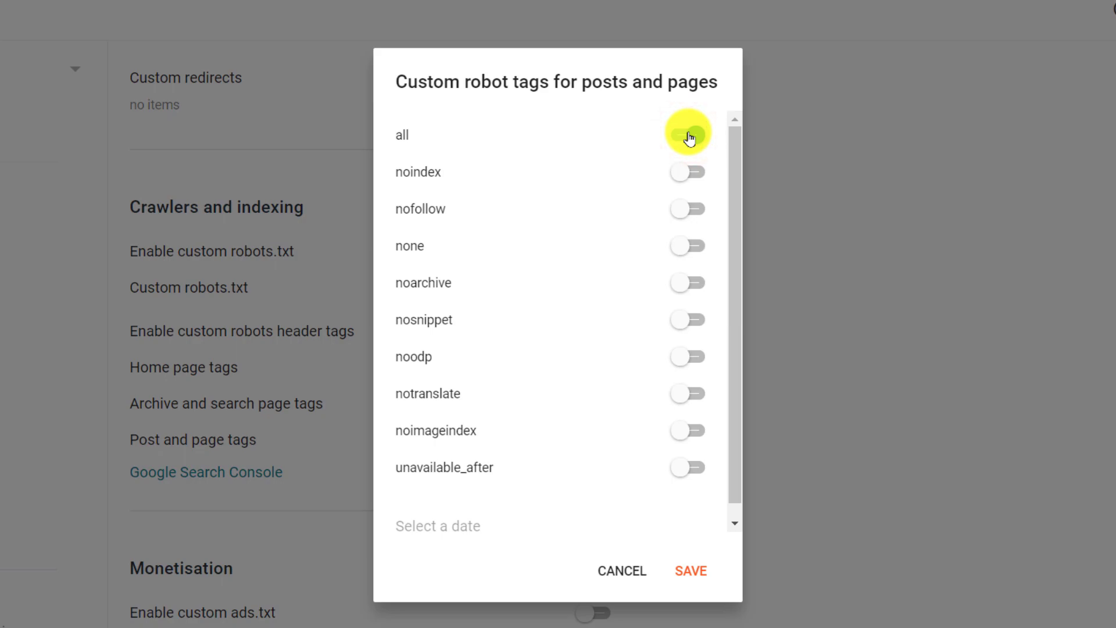
{"action": "left_click", "coordinate": [686, 356]}
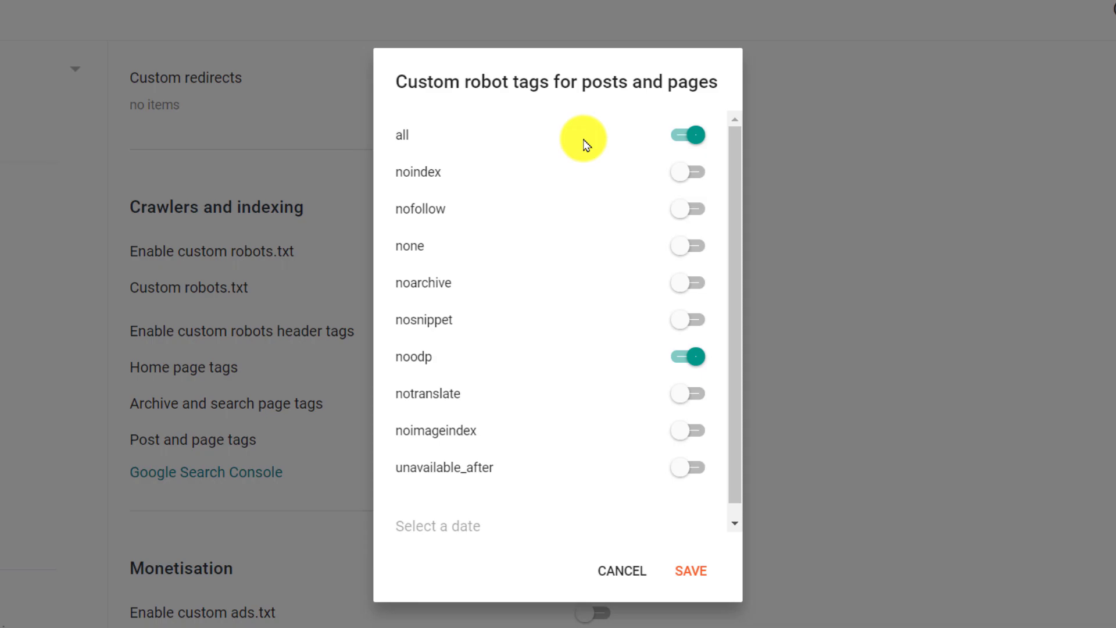
{"action": "left_click", "coordinate": [688, 573]}
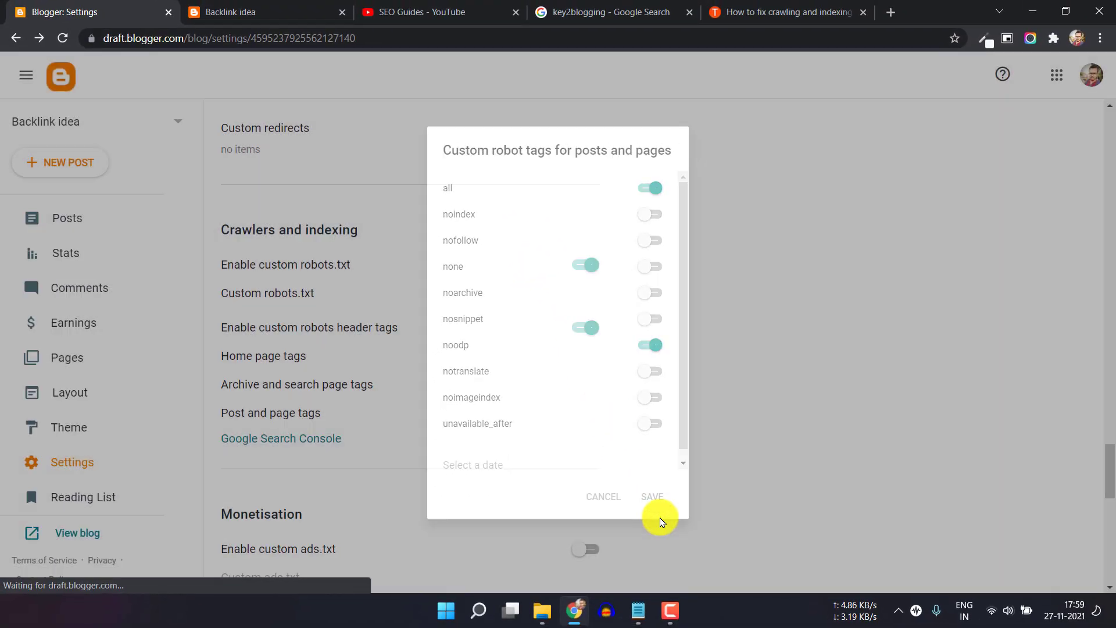
Step: Enable custom ads.txt under Monetisation and view its text field, closing it without saving
{"action": "scroll", "coordinate": [766, 408], "scroll_direction": "down", "scroll_amount": 5}
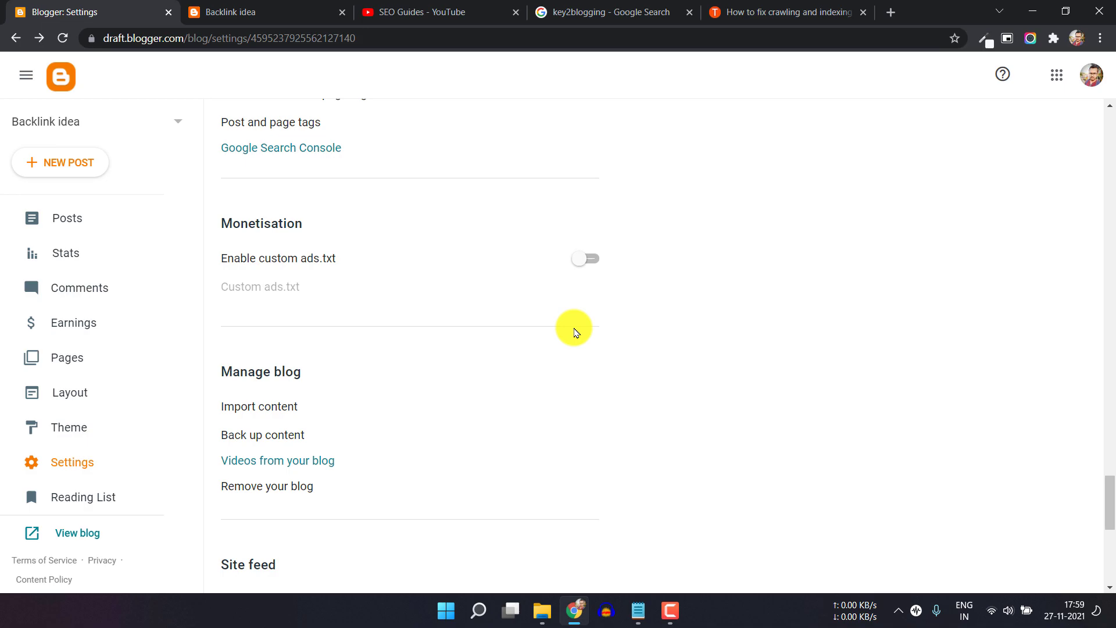
{"action": "left_click", "coordinate": [584, 257]}
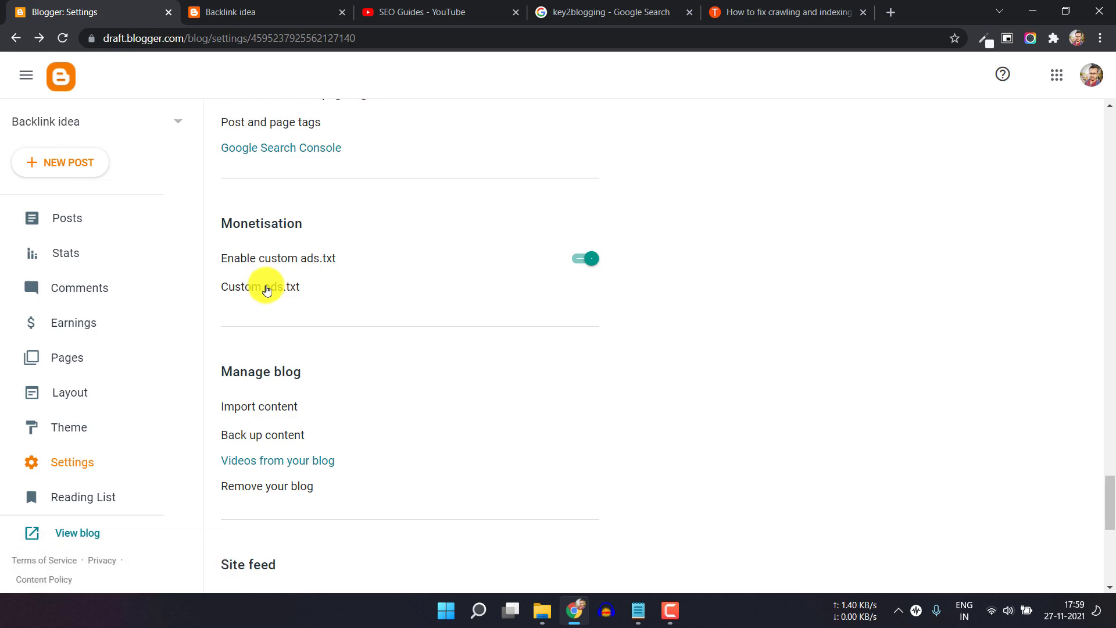
{"action": "left_click", "coordinate": [266, 288]}
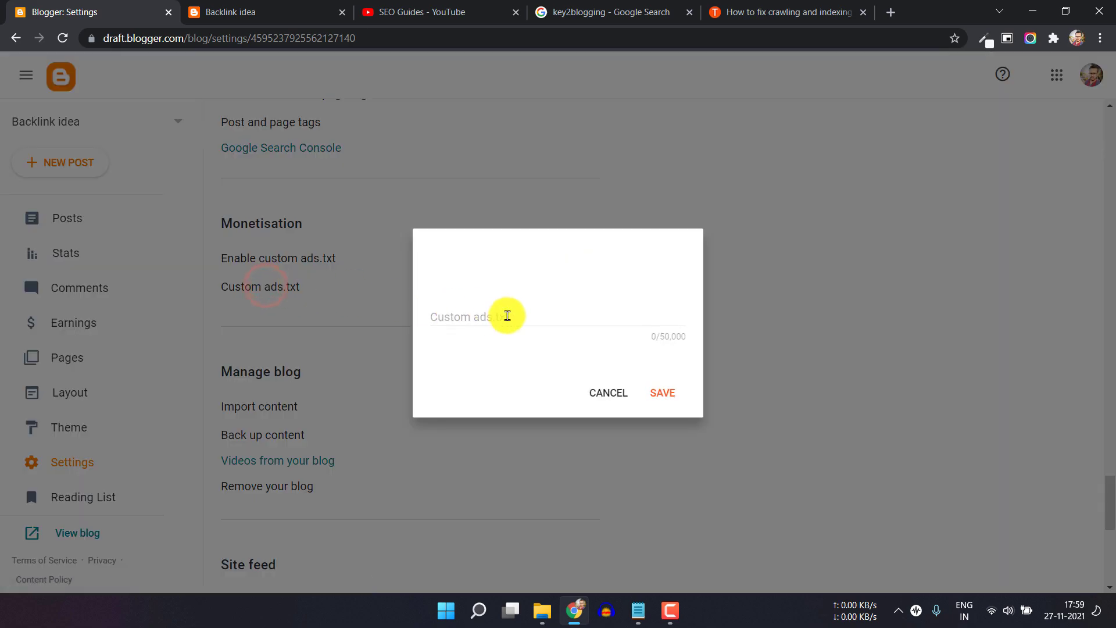
{"action": "left_click", "coordinate": [507, 316]}
{"action": "left_click", "coordinate": [610, 395]}
Step: Review the Manage blog, Site feed and General settings, inspecting the Allow blog feed options without changing them
{"action": "scroll", "coordinate": [611, 396], "scroll_direction": "down", "scroll_amount": 1}
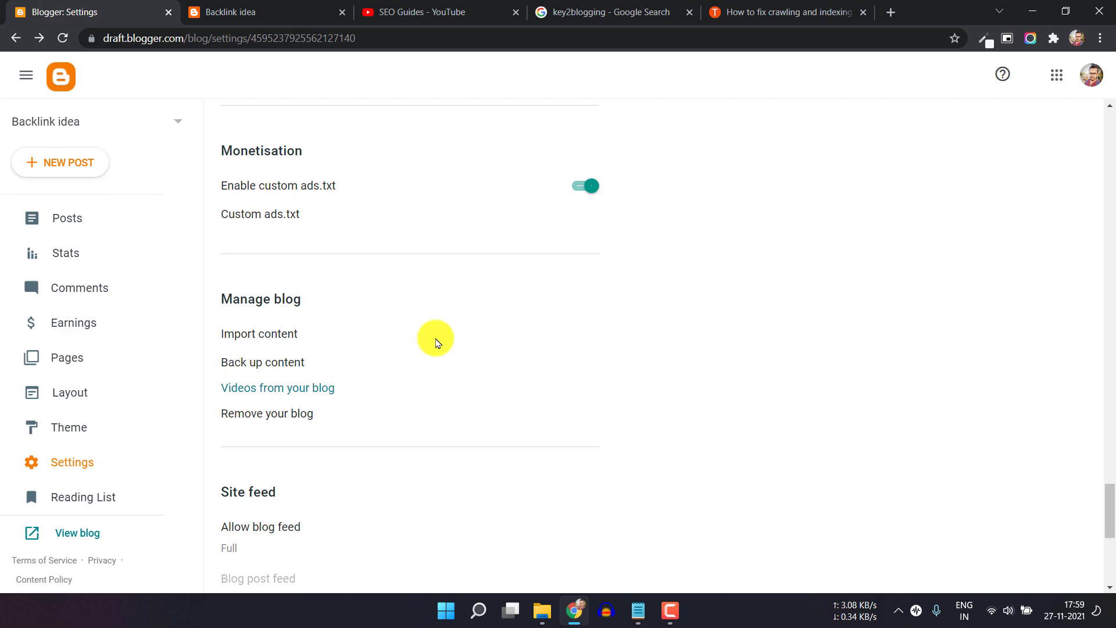
{"action": "scroll", "coordinate": [436, 341], "scroll_direction": "down", "scroll_amount": 2}
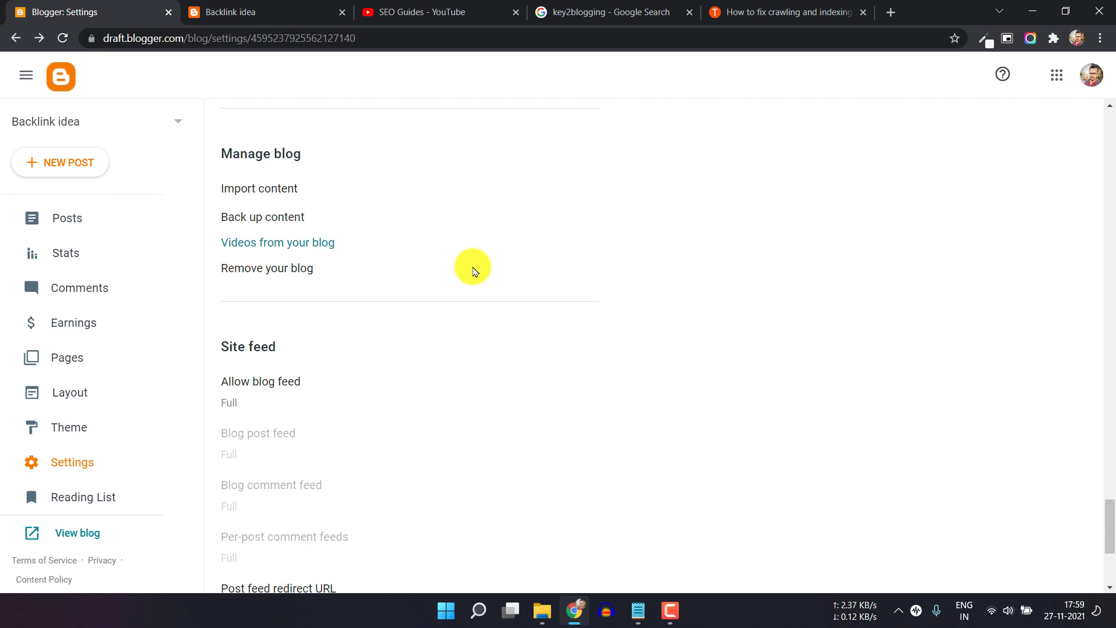
{"action": "scroll", "coordinate": [267, 239], "scroll_direction": "down", "scroll_amount": 2}
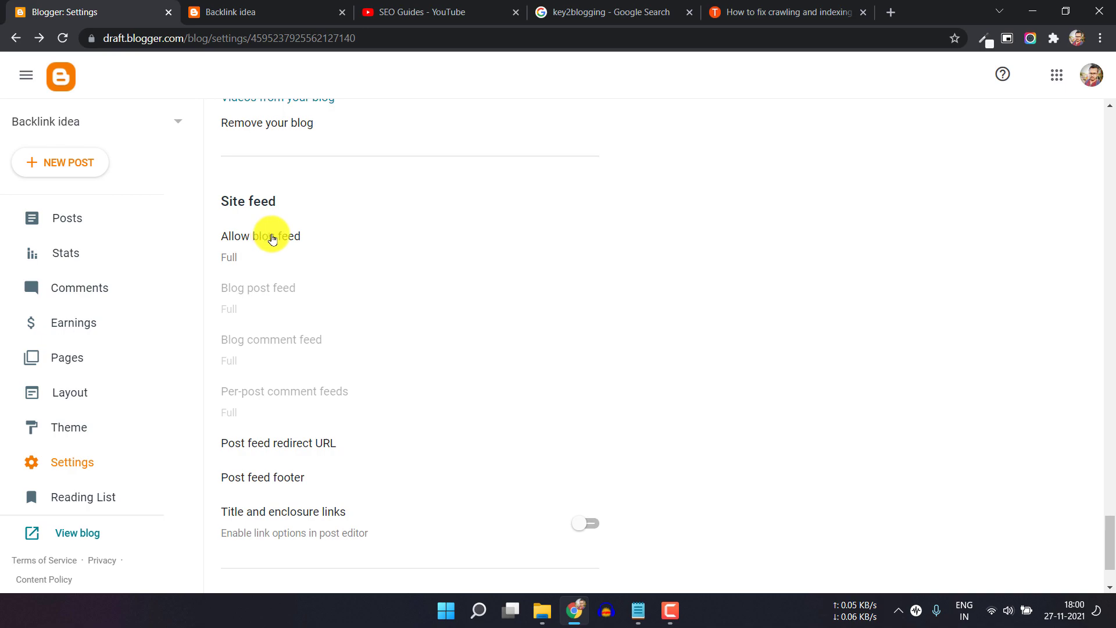
{"action": "left_click", "coordinate": [271, 239]}
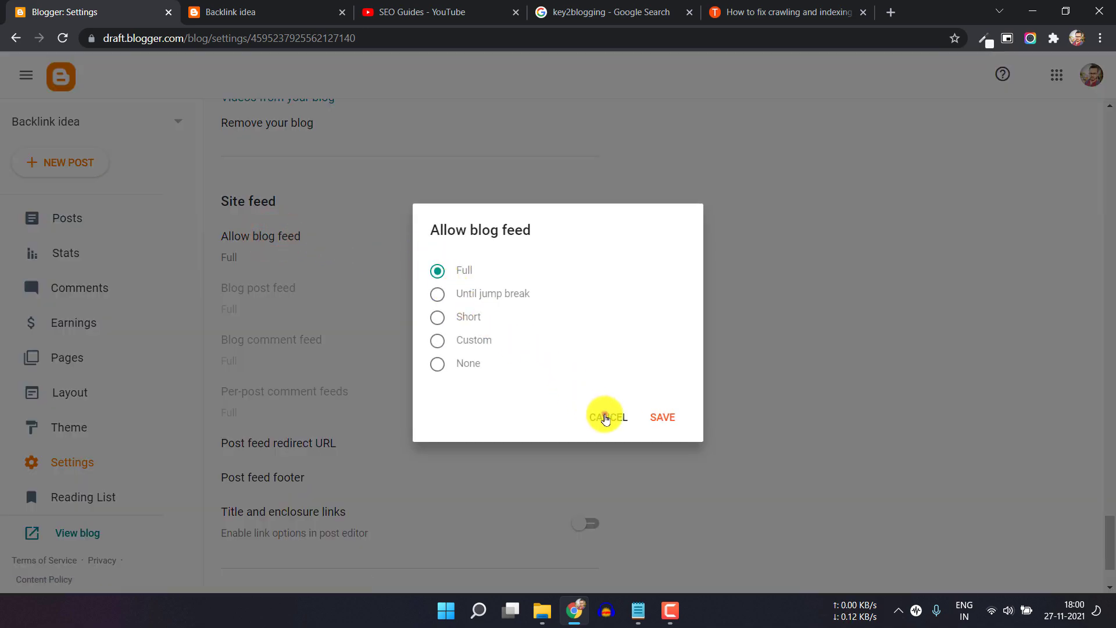
{"action": "left_click", "coordinate": [604, 417]}
{"action": "scroll", "coordinate": [501, 438], "scroll_direction": "down", "scroll_amount": 2}
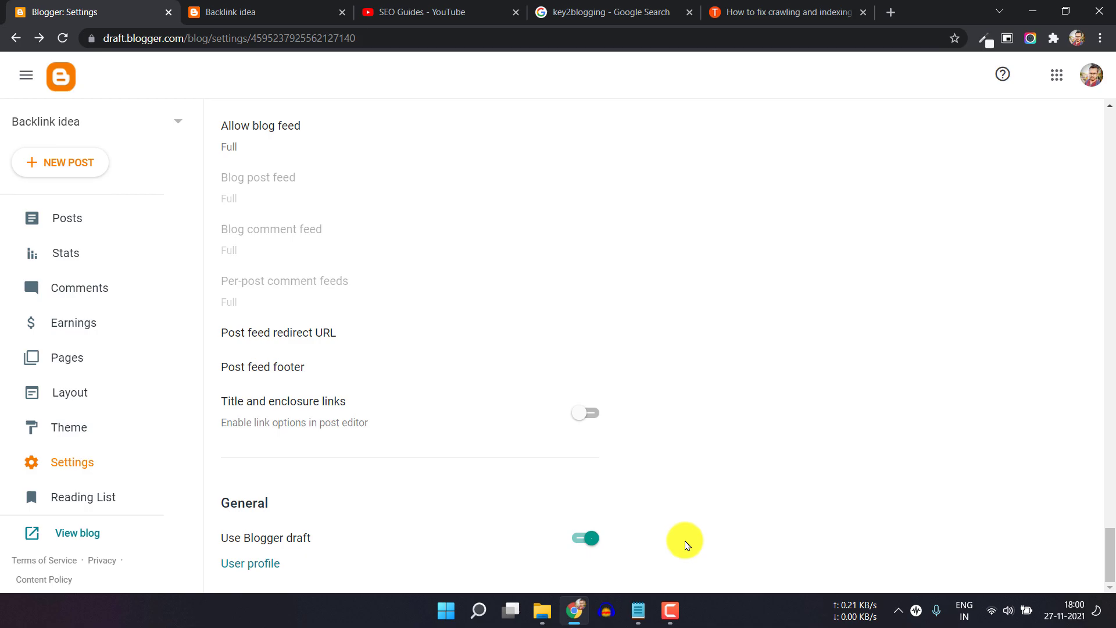
Step: Open the post "Best WordPress Plugins in 2021" for editing and expand its Permalink settings
{"action": "left_click", "coordinate": [64, 217]}
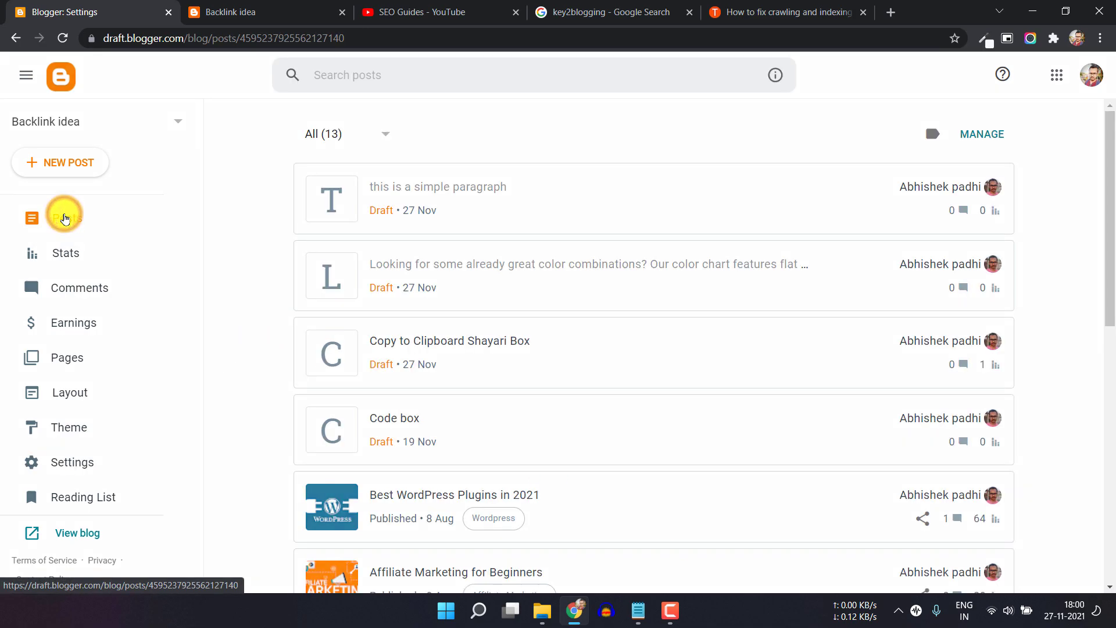
{"action": "scroll", "coordinate": [454, 349], "scroll_direction": "down", "scroll_amount": 3}
{"action": "left_click", "coordinate": [457, 345]}
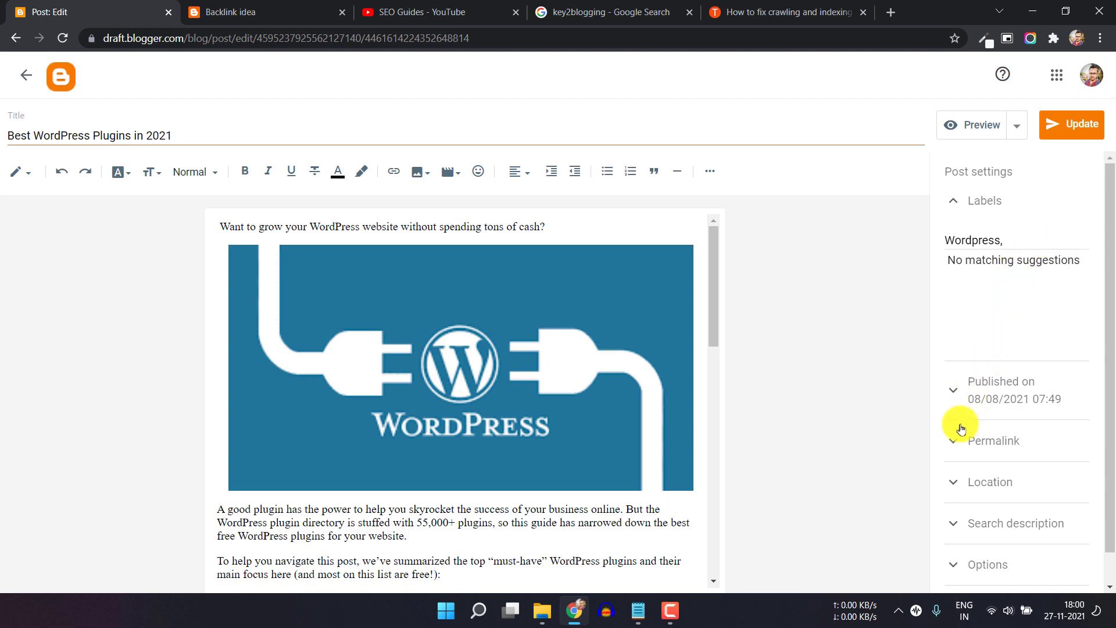
{"action": "left_click", "coordinate": [955, 441]}
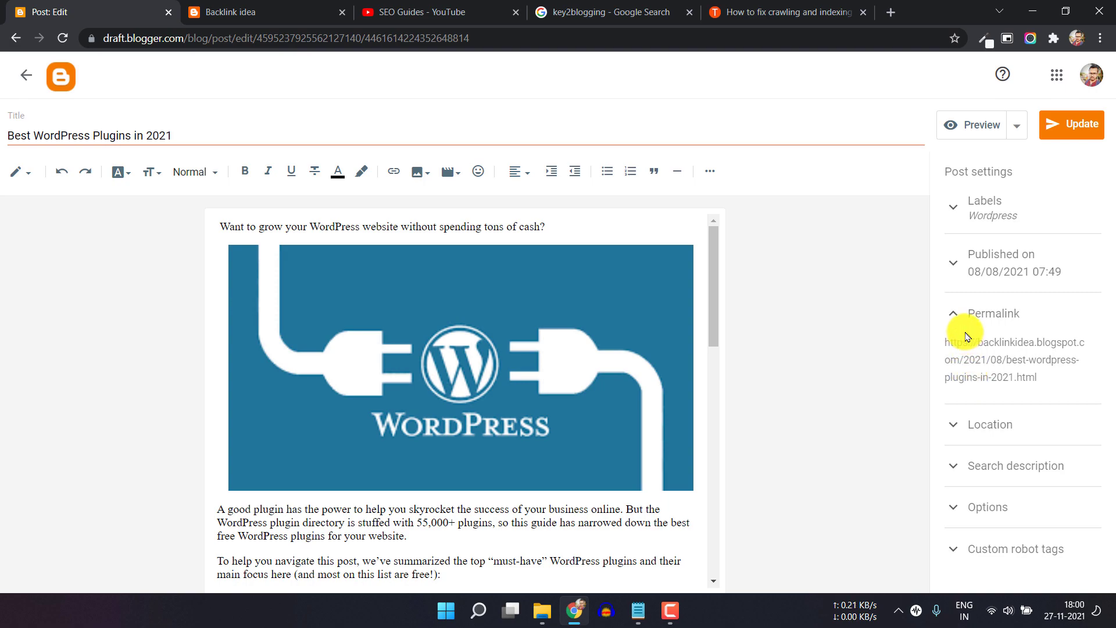
Step: Revert the post to draft and switch its permalink from automatic to custom
{"action": "left_click", "coordinate": [1017, 126]}
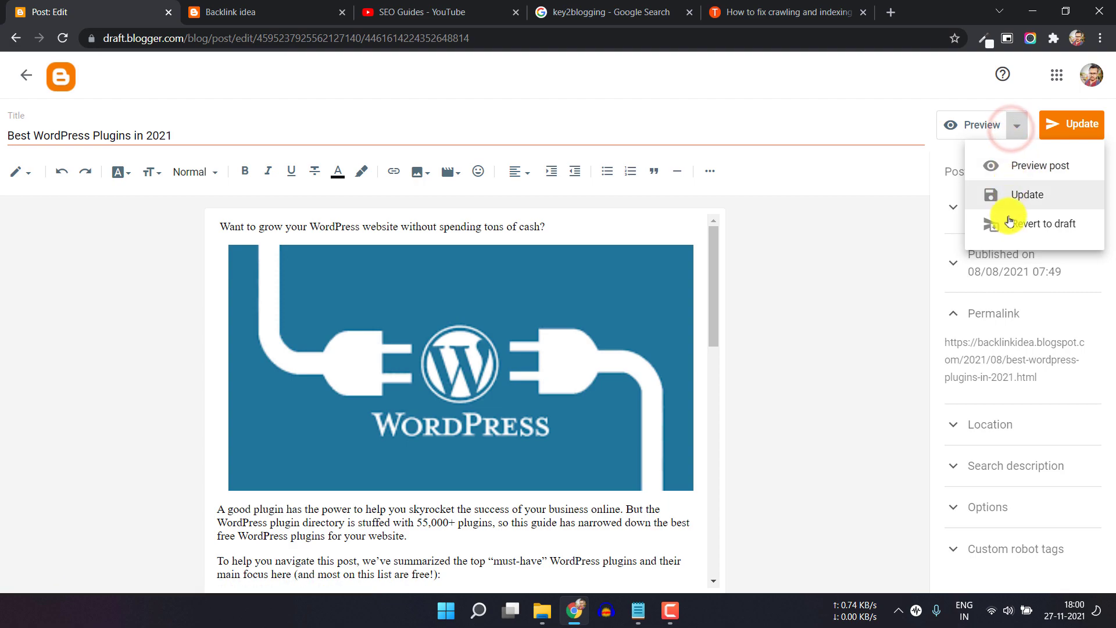
{"action": "left_click", "coordinate": [978, 223]}
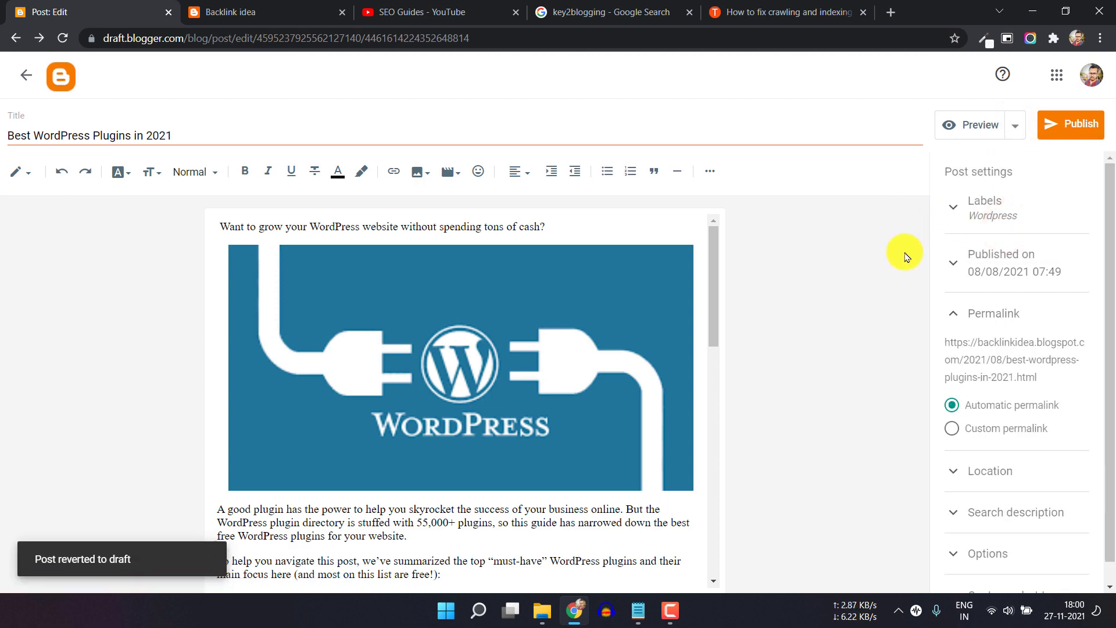
{"action": "left_click", "coordinate": [954, 429]}
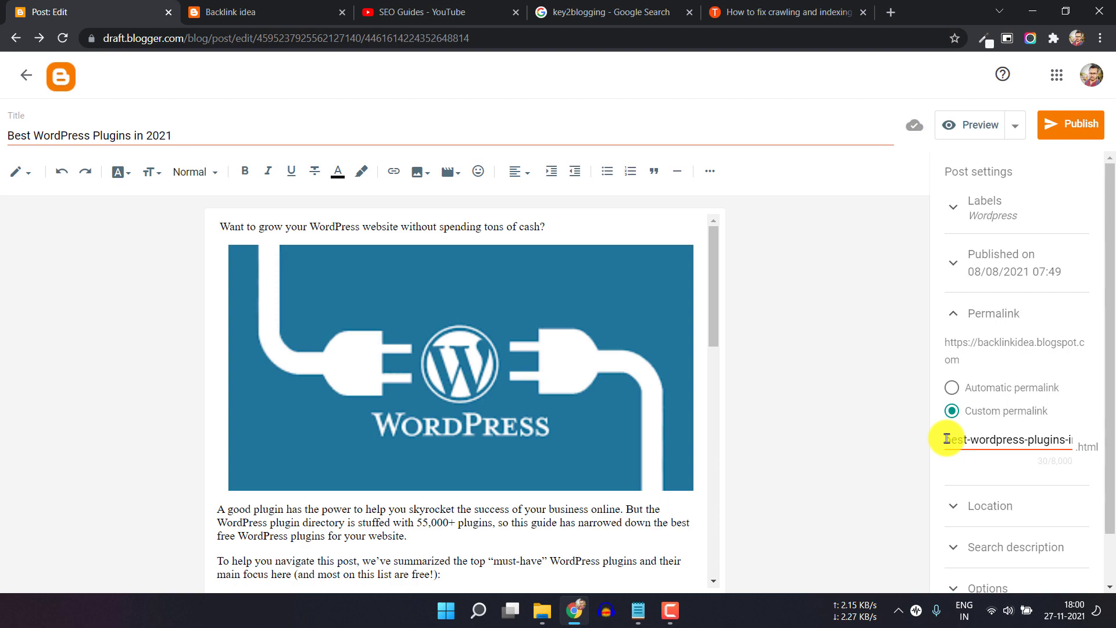
Step: Inspect the post's Location settings, and open the Search description field for entry
{"action": "left_click", "coordinate": [954, 505]}
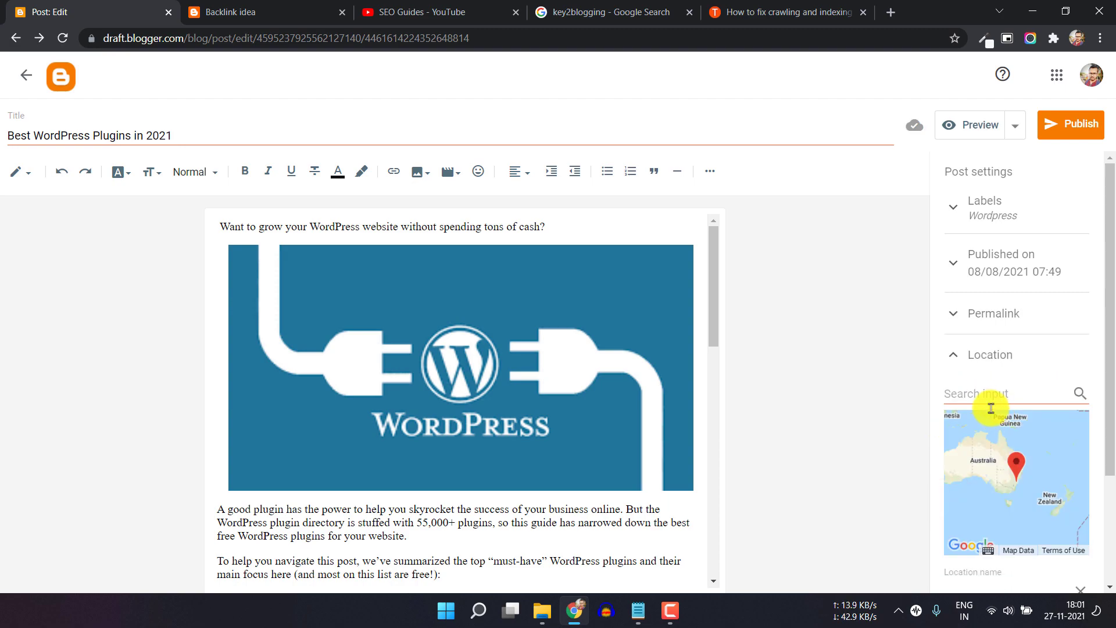
{"action": "left_click", "coordinate": [952, 348]}
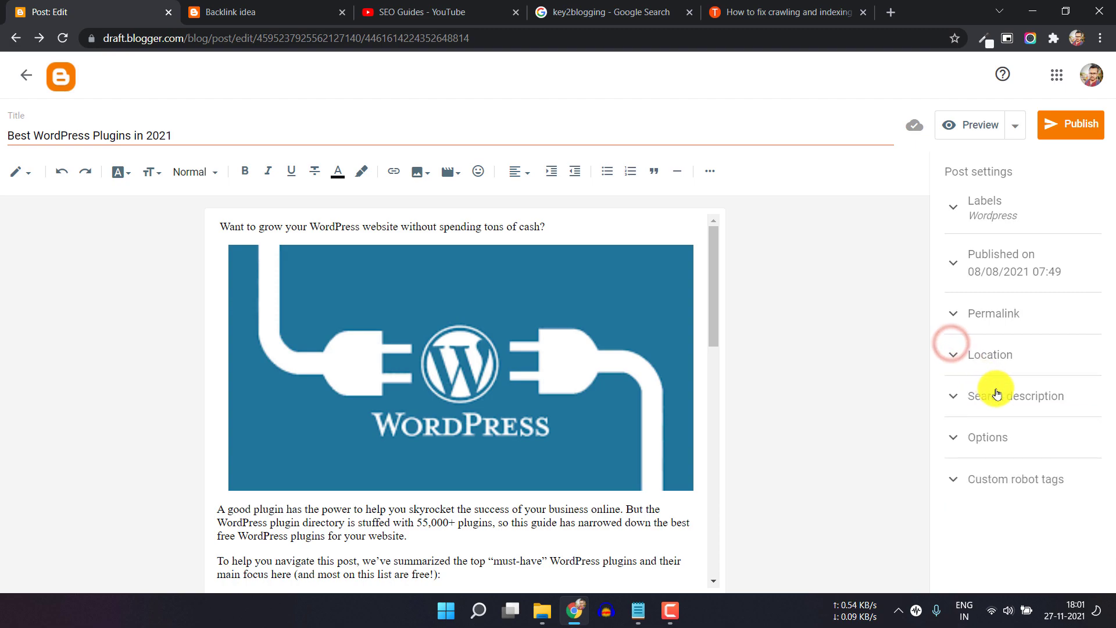
{"action": "left_click", "coordinate": [959, 396]}
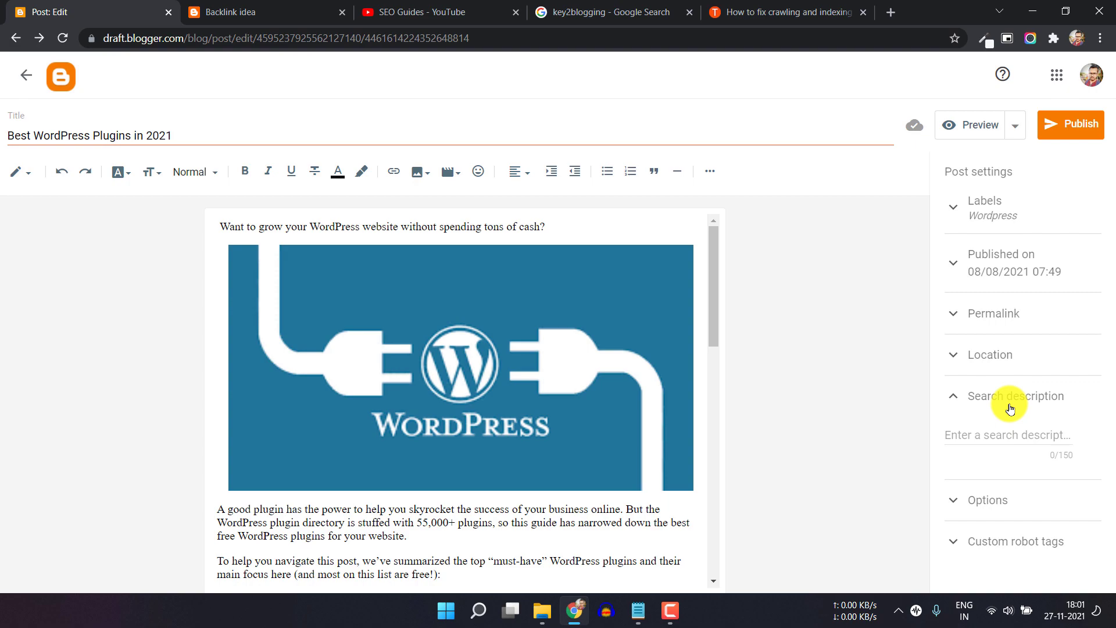
{"action": "left_click", "coordinate": [997, 433]}
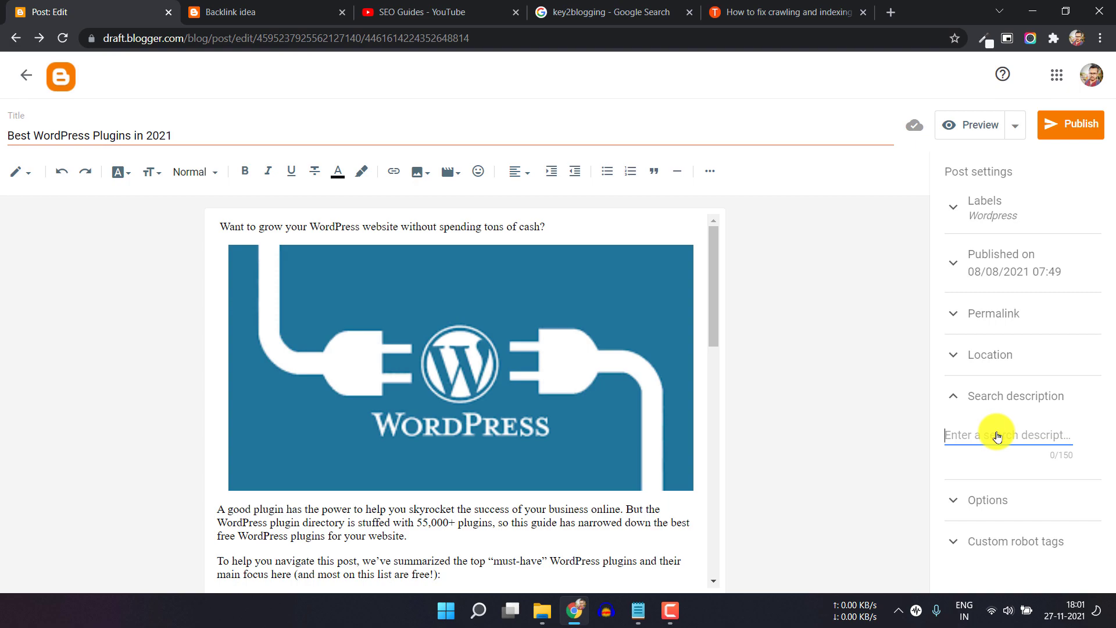
Step: Try both Do not allow choices for the post's reader comments and set the option back to Allow
{"action": "left_click", "coordinate": [984, 500]}
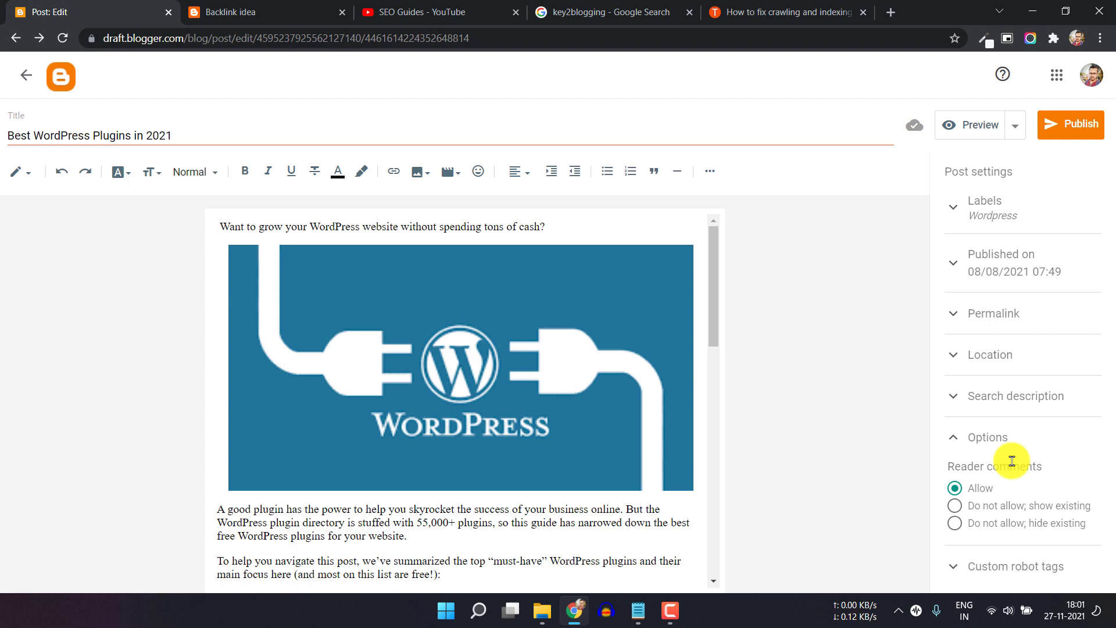
{"action": "left_click", "coordinate": [956, 506]}
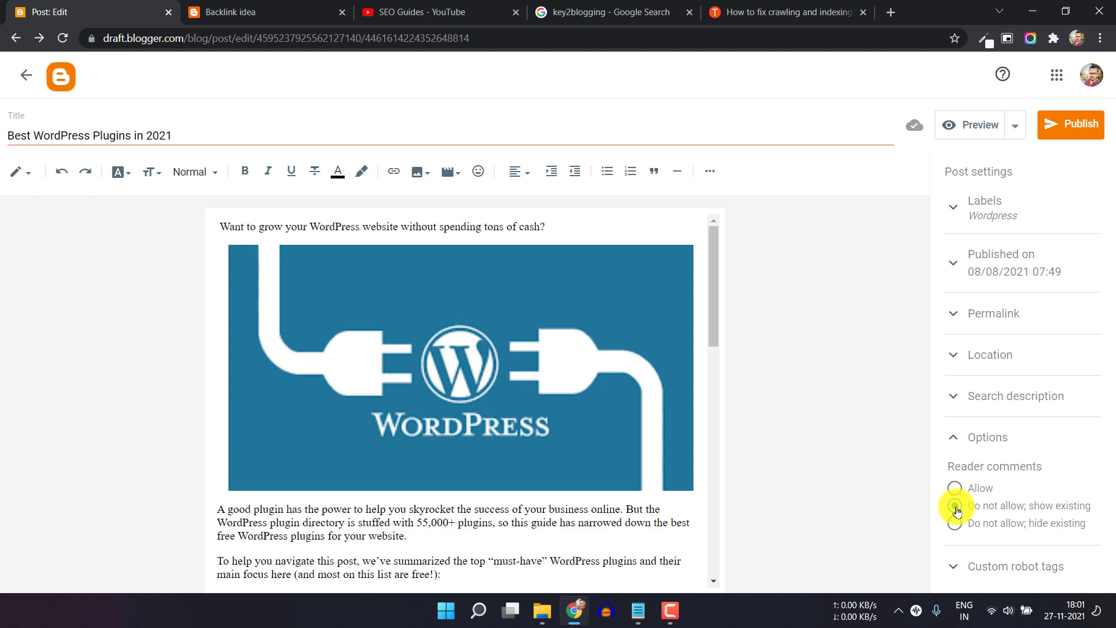
{"action": "left_click", "coordinate": [956, 523]}
{"action": "left_click", "coordinate": [956, 488]}
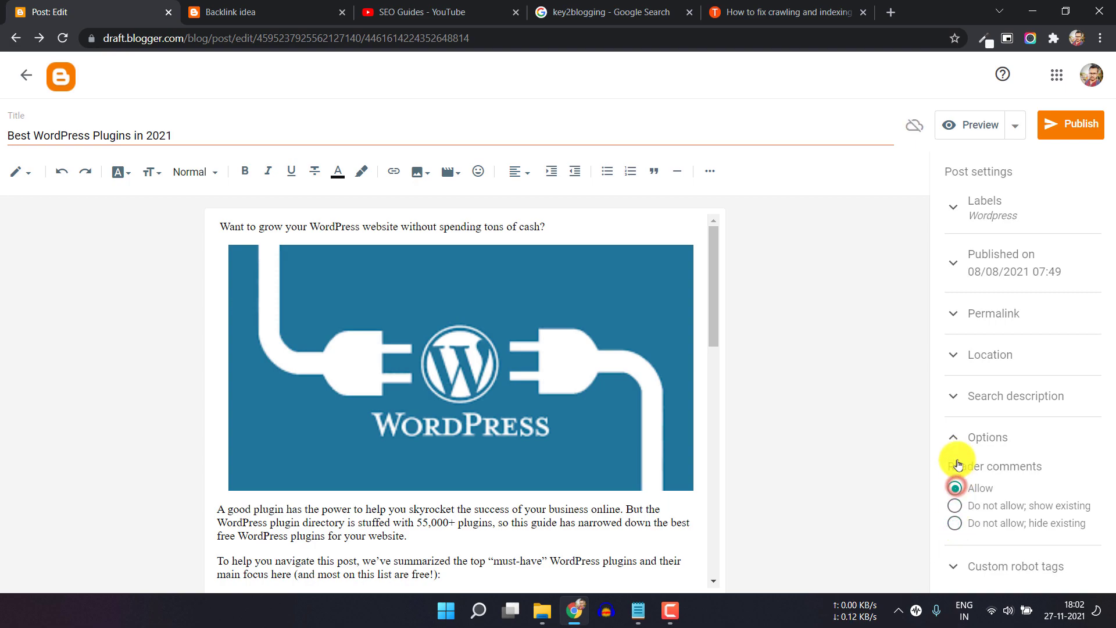
{"action": "left_click", "coordinate": [954, 437]}
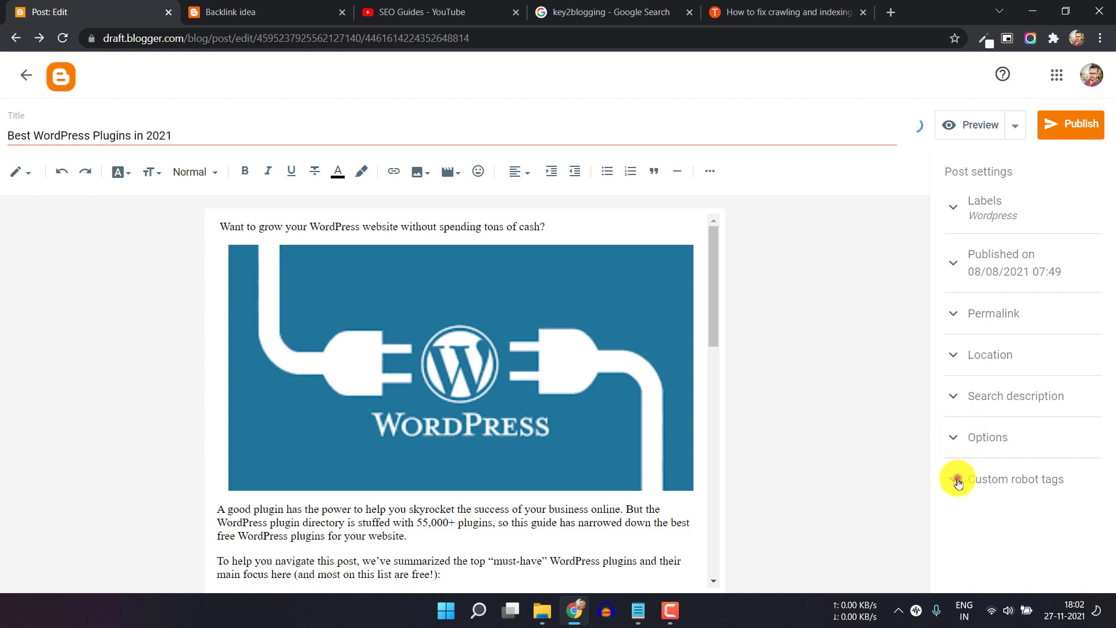
Step: Try the noindex and all custom robot tags for the post, and settle on the default tag
{"action": "left_click", "coordinate": [957, 480]}
{"action": "scroll", "coordinate": [995, 480], "scroll_direction": "down", "scroll_amount": 4}
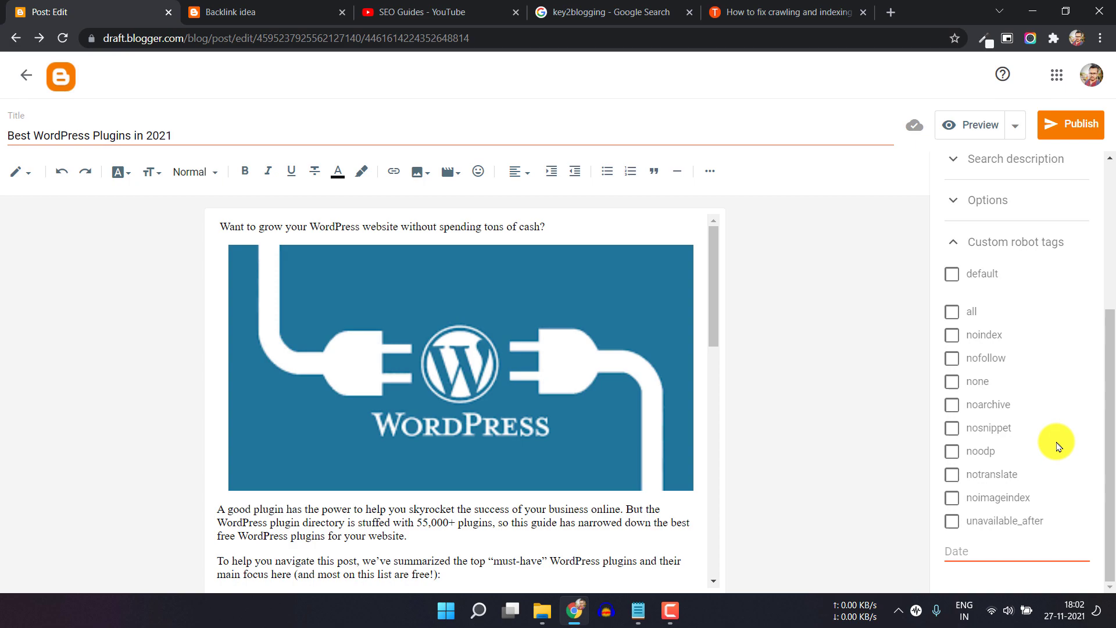
{"action": "left_click", "coordinate": [951, 336]}
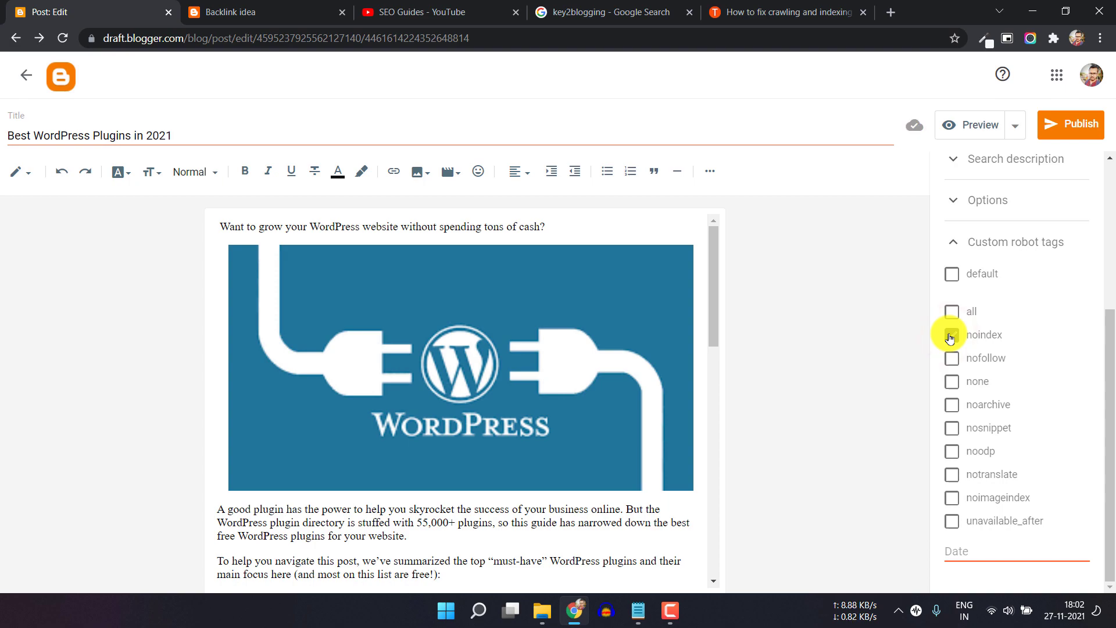
{"action": "left_click", "coordinate": [951, 336]}
{"action": "left_click", "coordinate": [954, 313]}
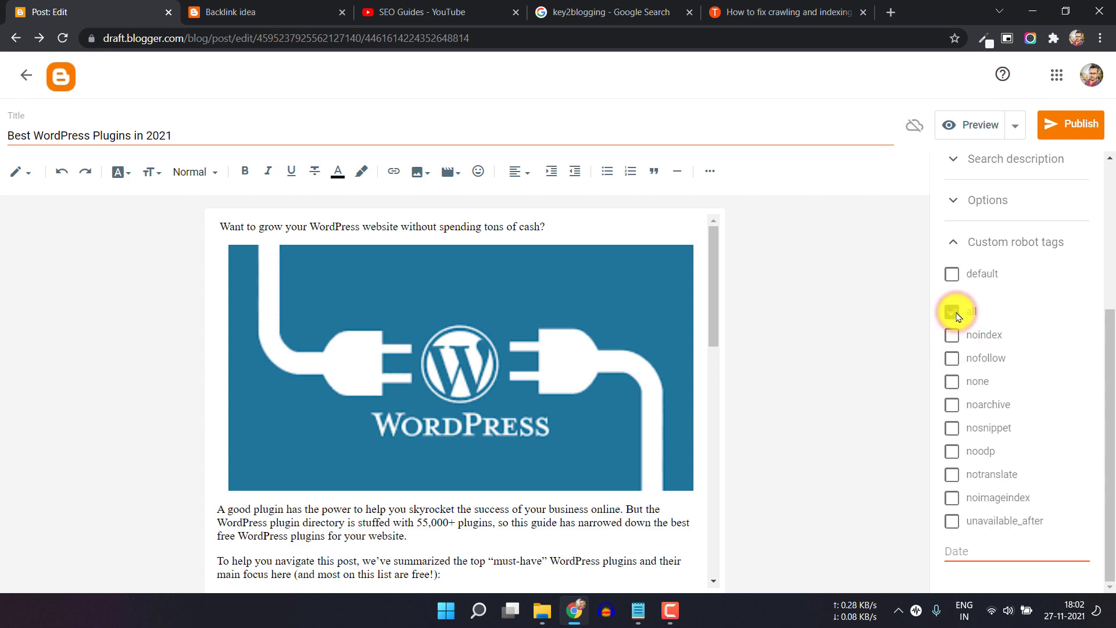
{"action": "left_click", "coordinate": [953, 274]}
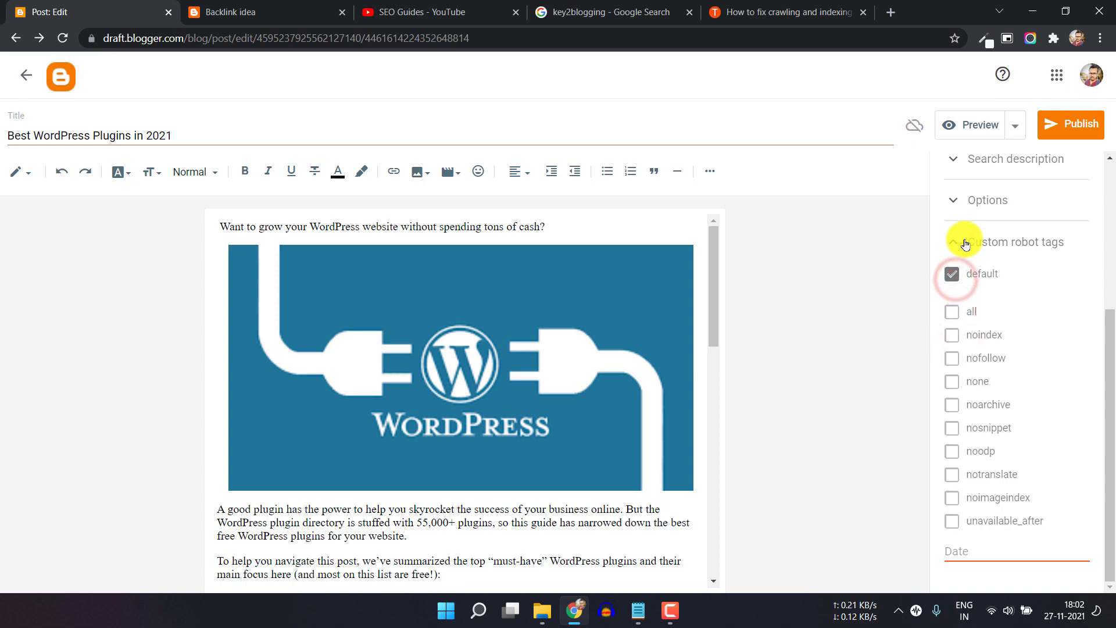
{"action": "left_click", "coordinate": [966, 243]}
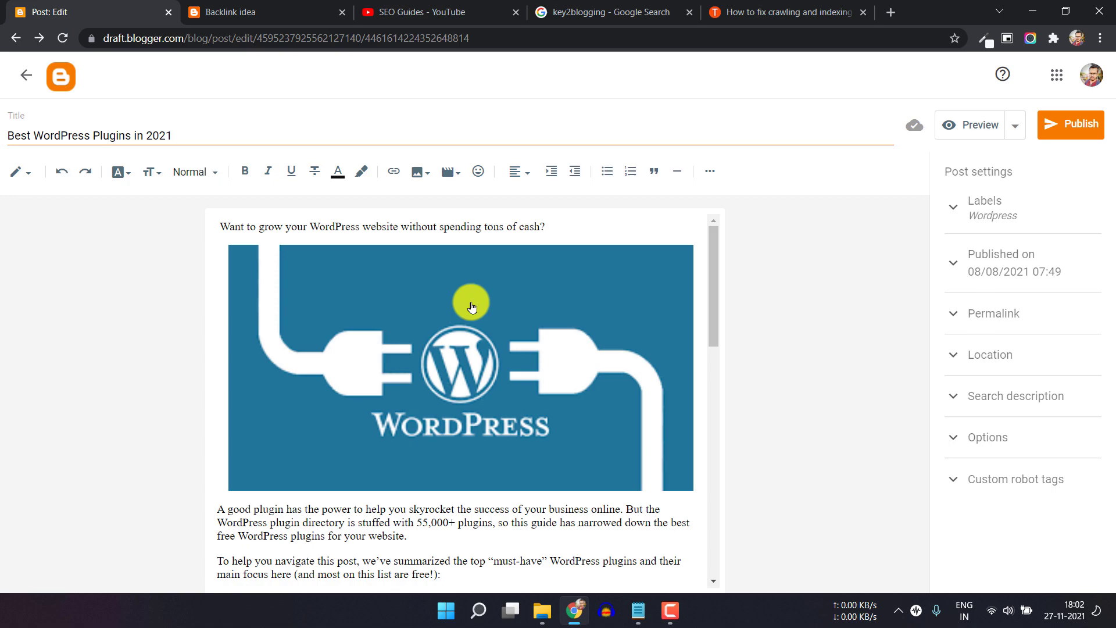
Step: Leave the post editor and open the user profile from the blog's General settings
{"action": "left_click", "coordinate": [24, 83]}
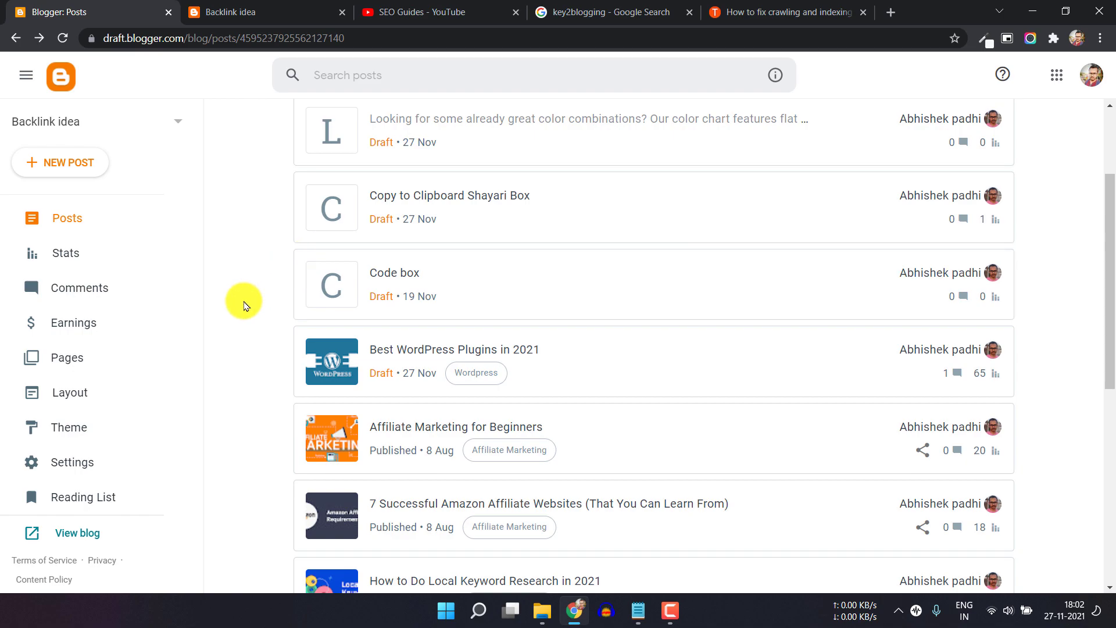
{"action": "left_click", "coordinate": [96, 460]}
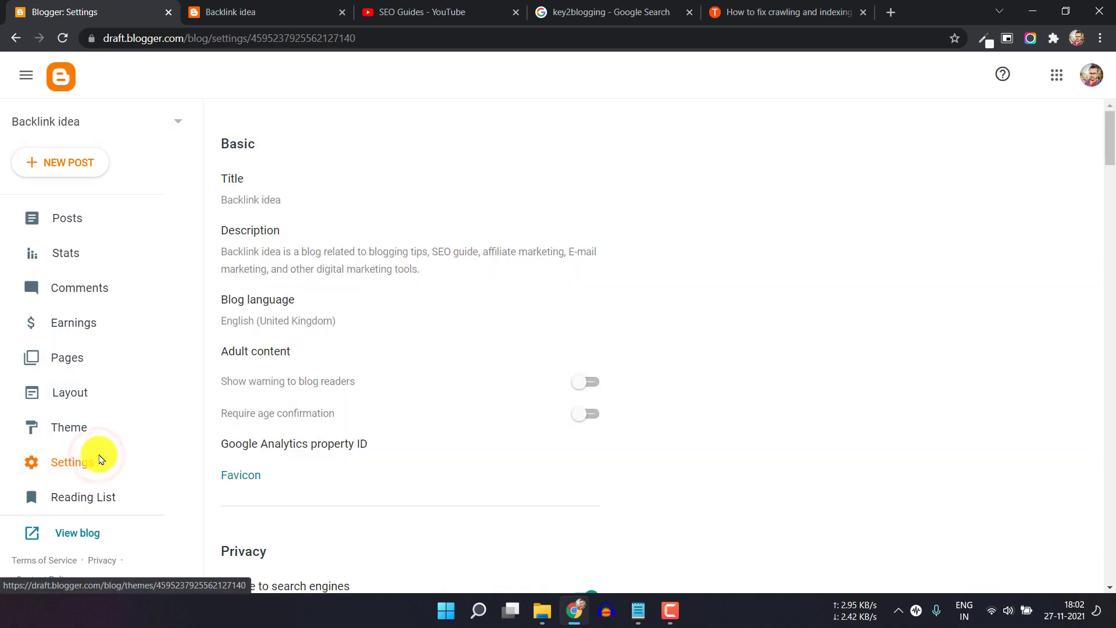
{"action": "left_click_drag", "start_coordinate": [1109, 125], "coordinate": [1108, 620]}
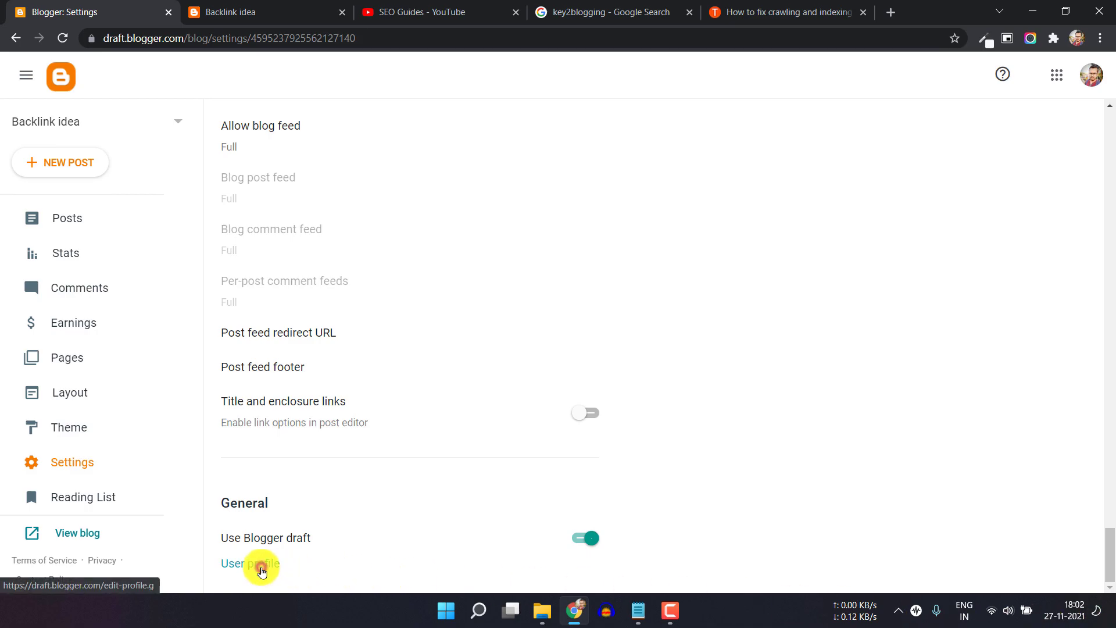
{"action": "left_click", "coordinate": [261, 568]}
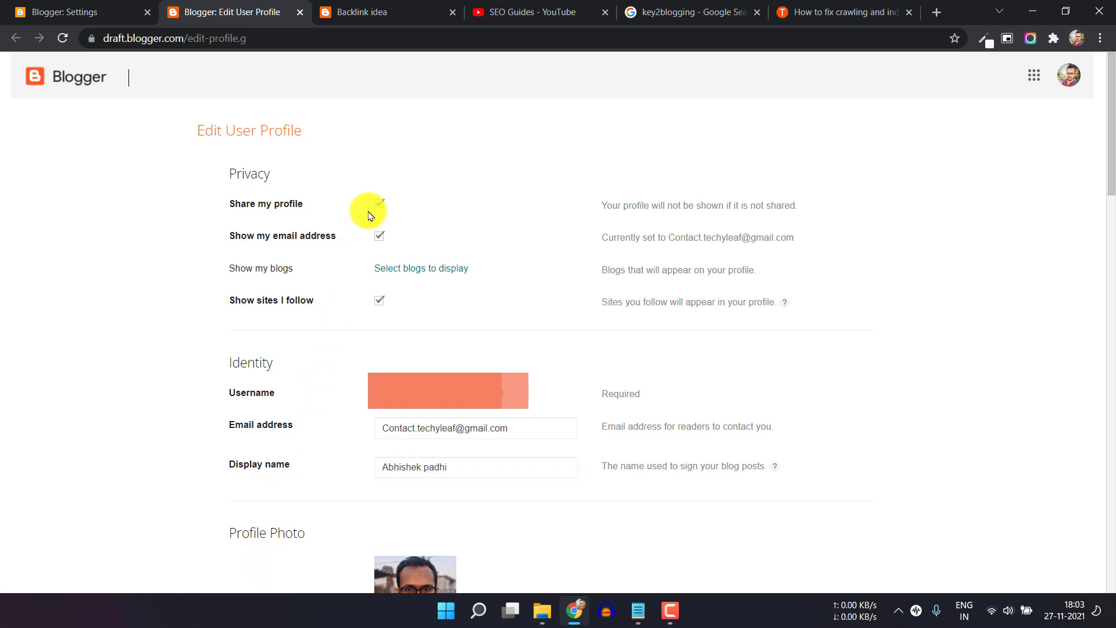
Step: Review the user profile from privacy and identity through work, introduction and favourite books, without saving changes
{"action": "scroll", "coordinate": [314, 459], "scroll_direction": "down", "scroll_amount": 6}
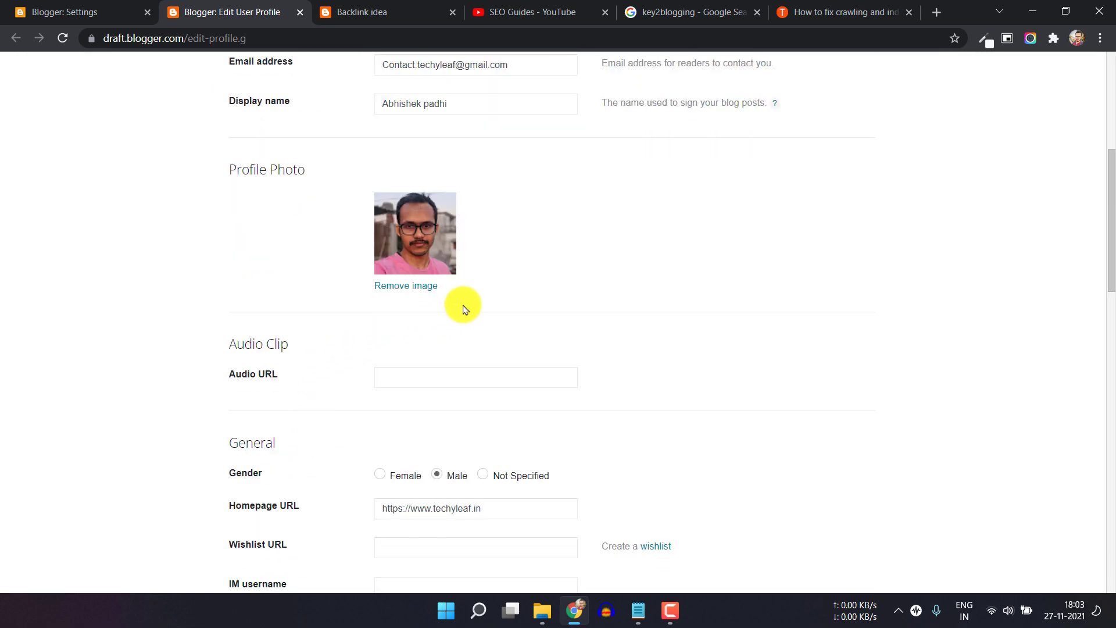
{"action": "scroll", "coordinate": [532, 282], "scroll_direction": "down", "scroll_amount": 3}
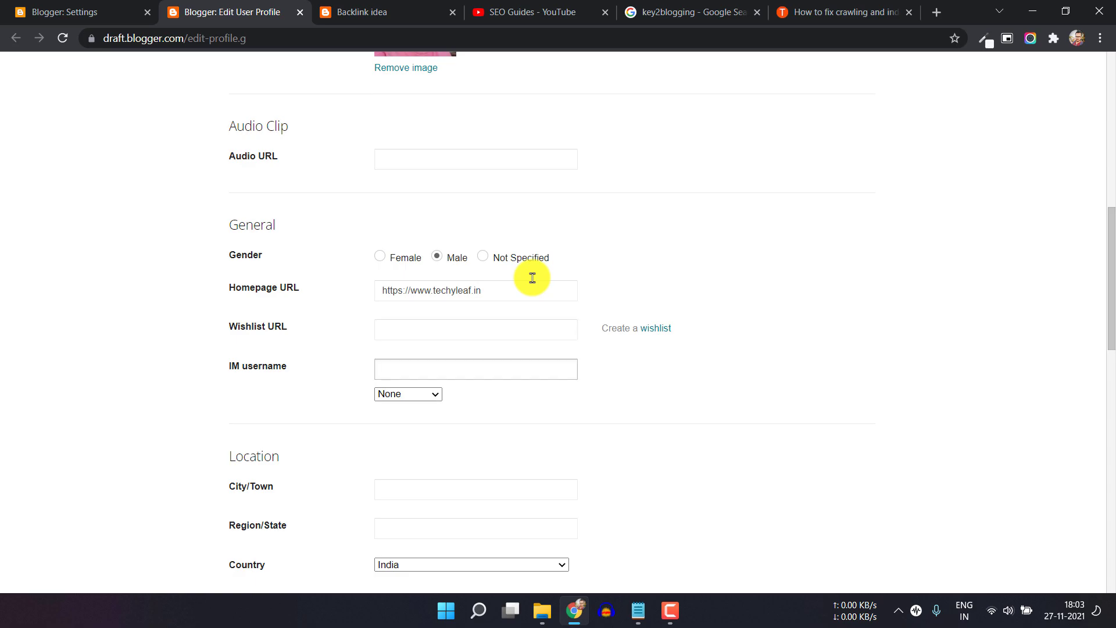
{"action": "scroll", "coordinate": [532, 278], "scroll_direction": "down", "scroll_amount": 6}
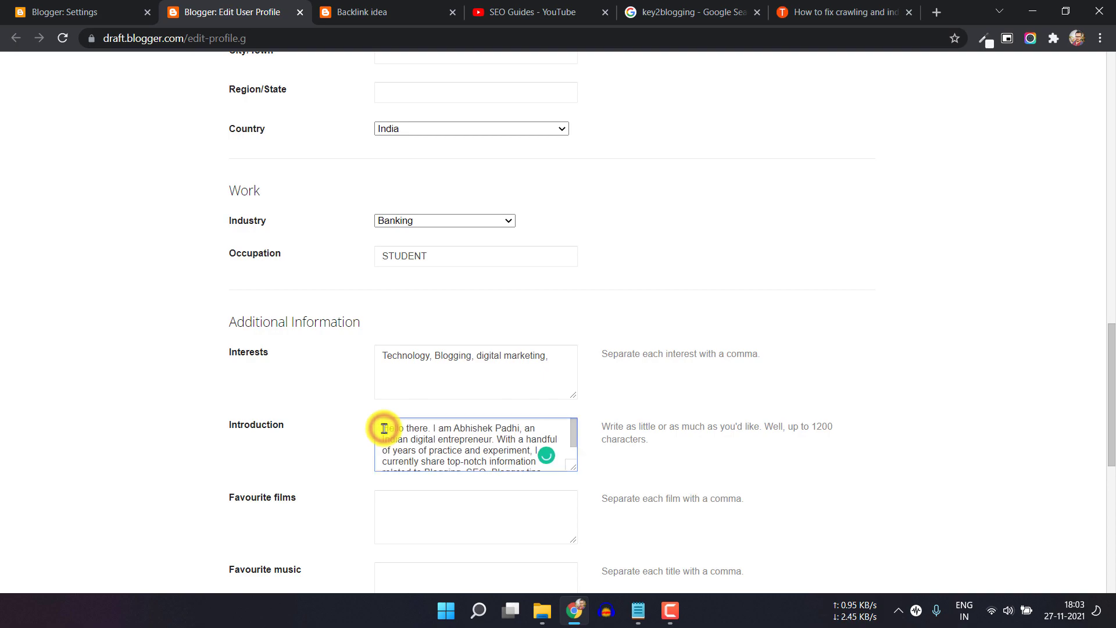
{"action": "left_click_drag", "start_coordinate": [383, 431], "coordinate": [491, 466]}
{"action": "left_click", "coordinate": [491, 464]}
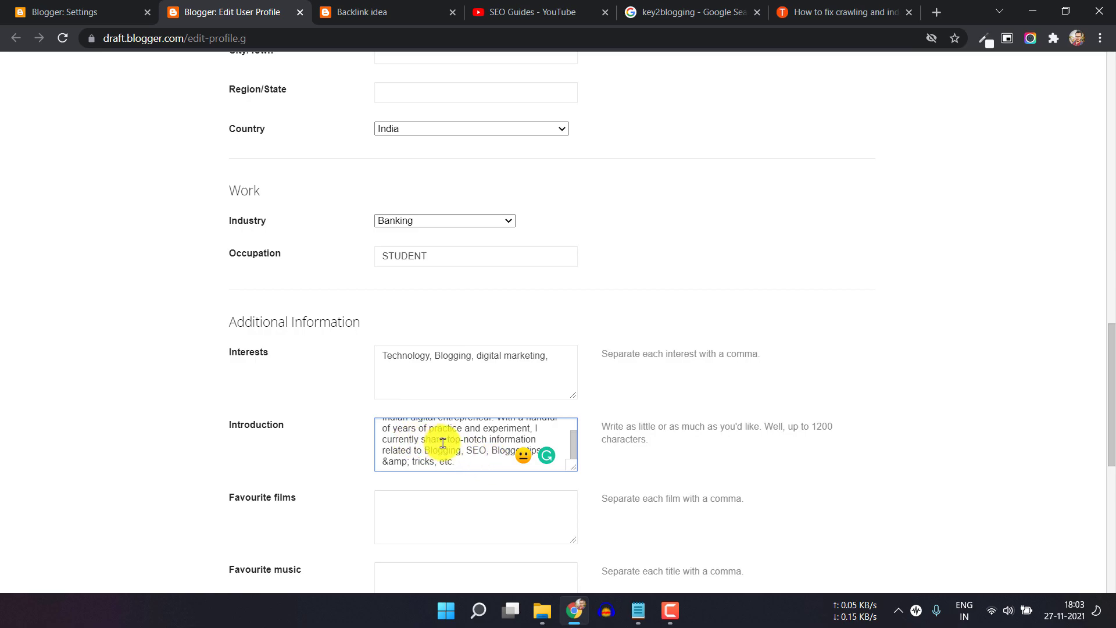
{"action": "scroll", "coordinate": [961, 405], "scroll_direction": "down", "scroll_amount": 1}
{"action": "scroll", "coordinate": [961, 405], "scroll_direction": "down", "scroll_amount": 5}
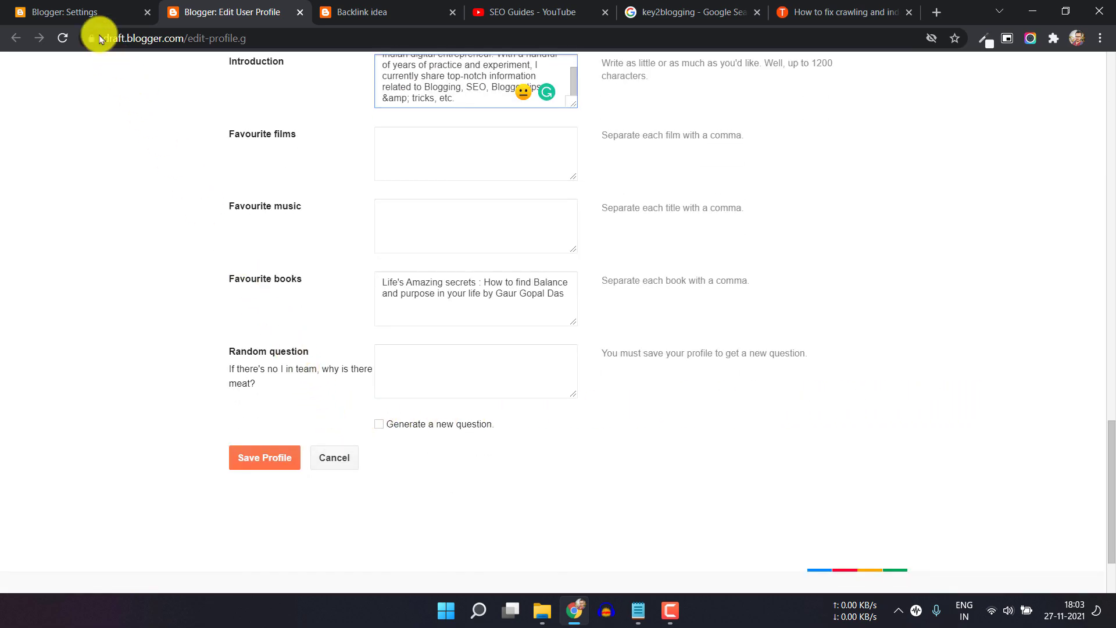
Step: View the live Backlink idea homepage and the SEO Guides playlist on YouTube
{"action": "left_click", "coordinate": [82, 10]}
{"action": "left_click", "coordinate": [349, 11]}
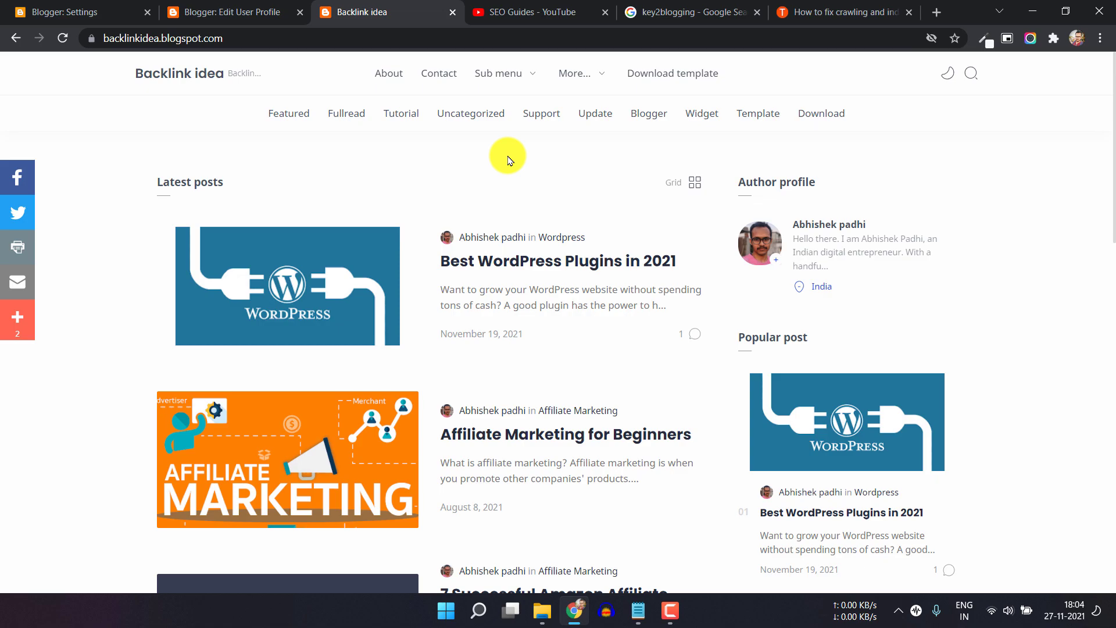
{"action": "left_click", "coordinate": [512, 13]}
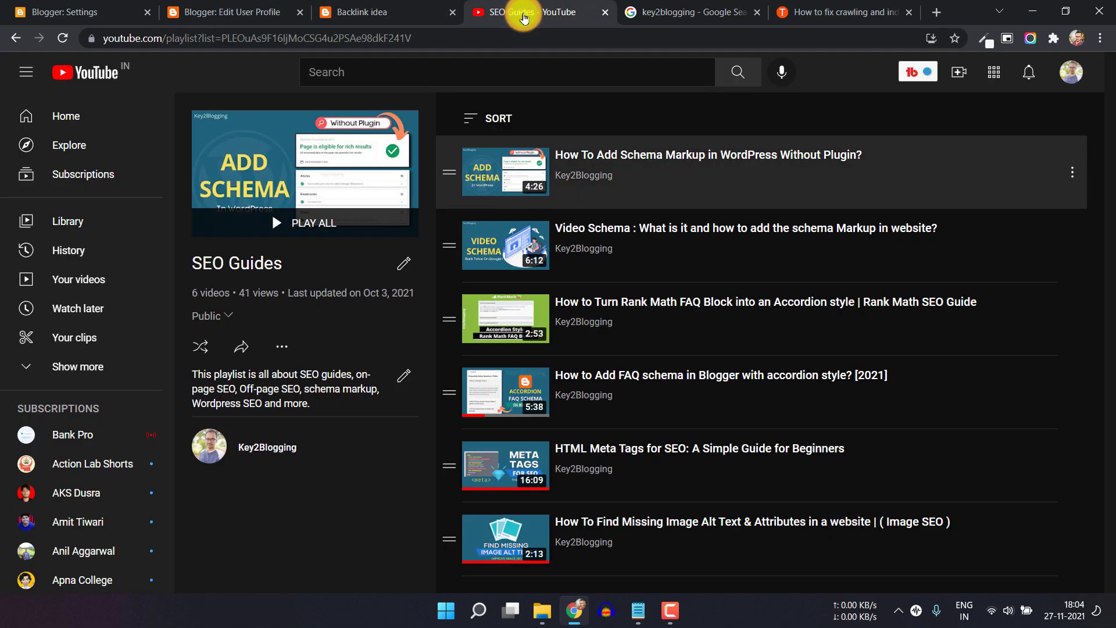